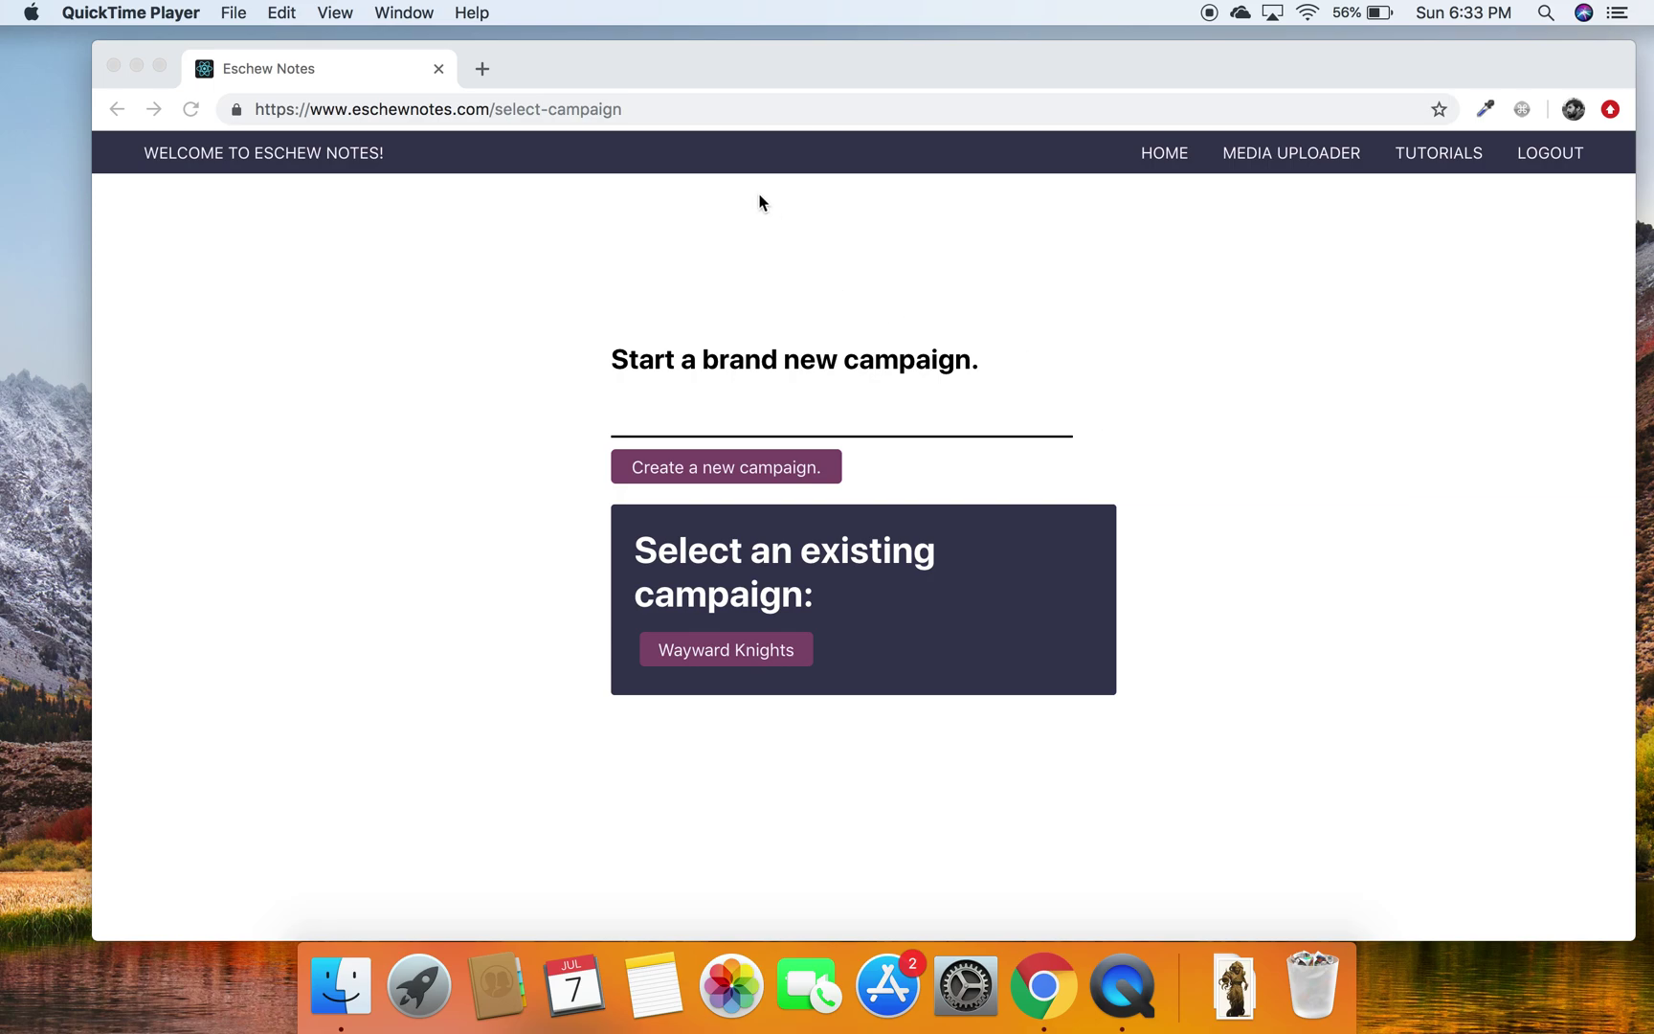
pyautogui.click(485, 66)
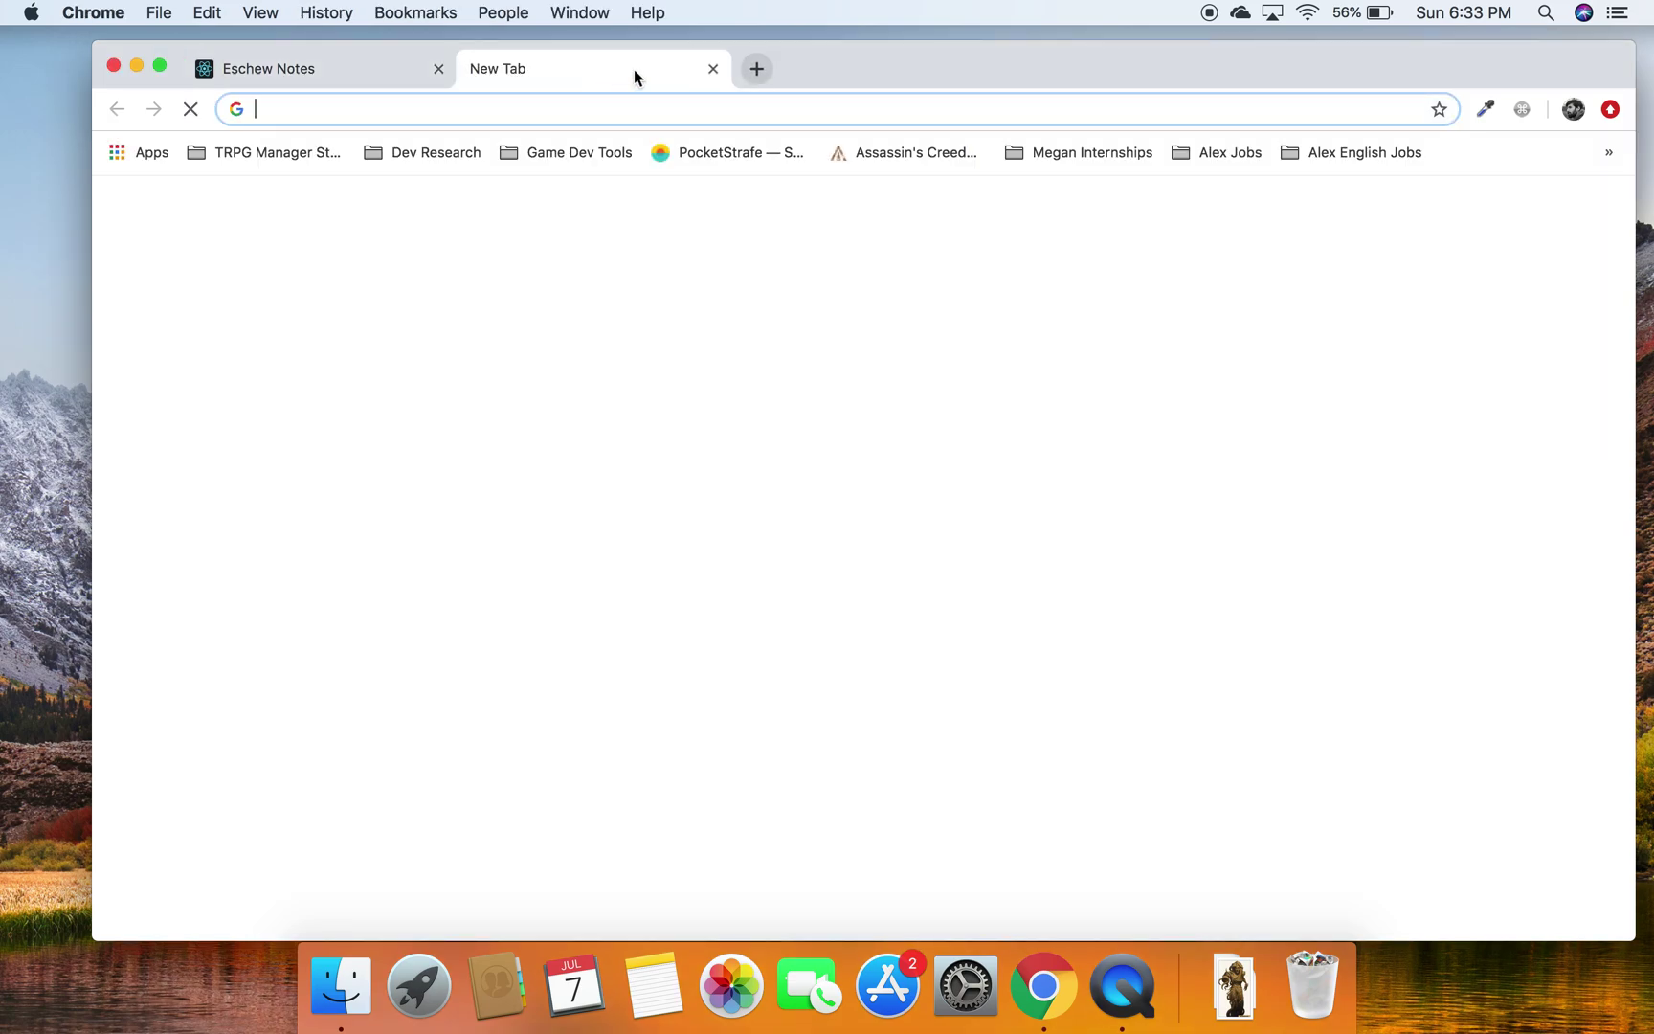
pyautogui.click(713, 70)
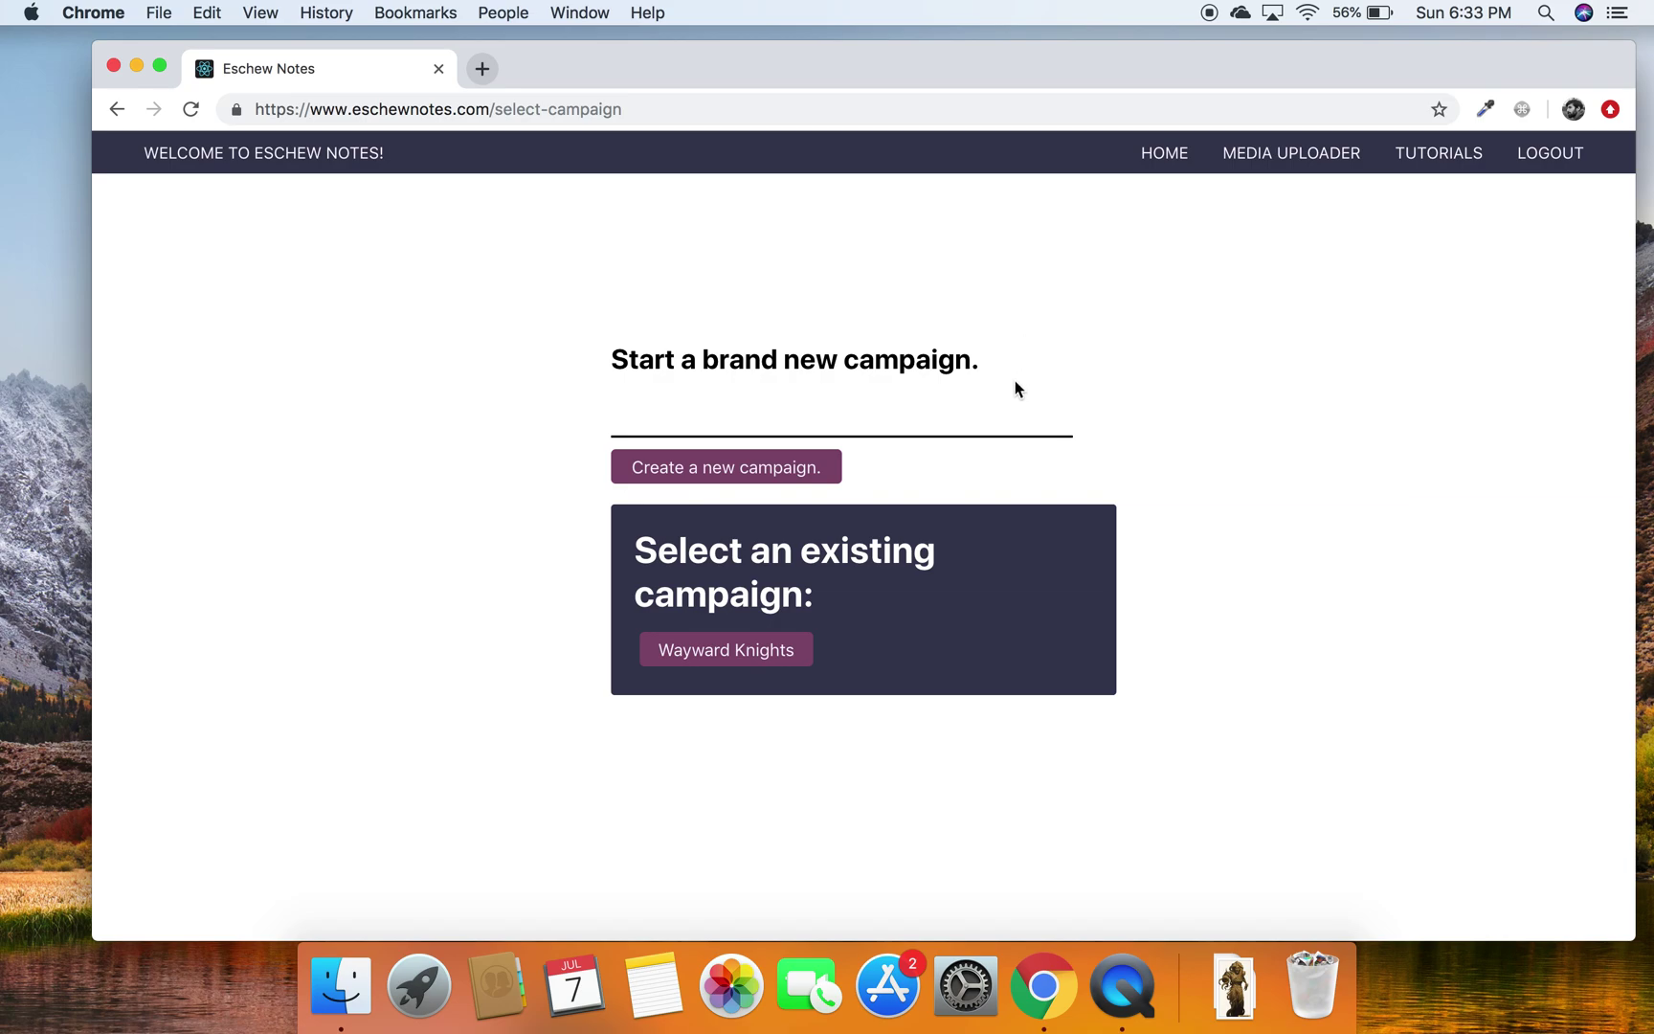
pyautogui.click(933, 414)
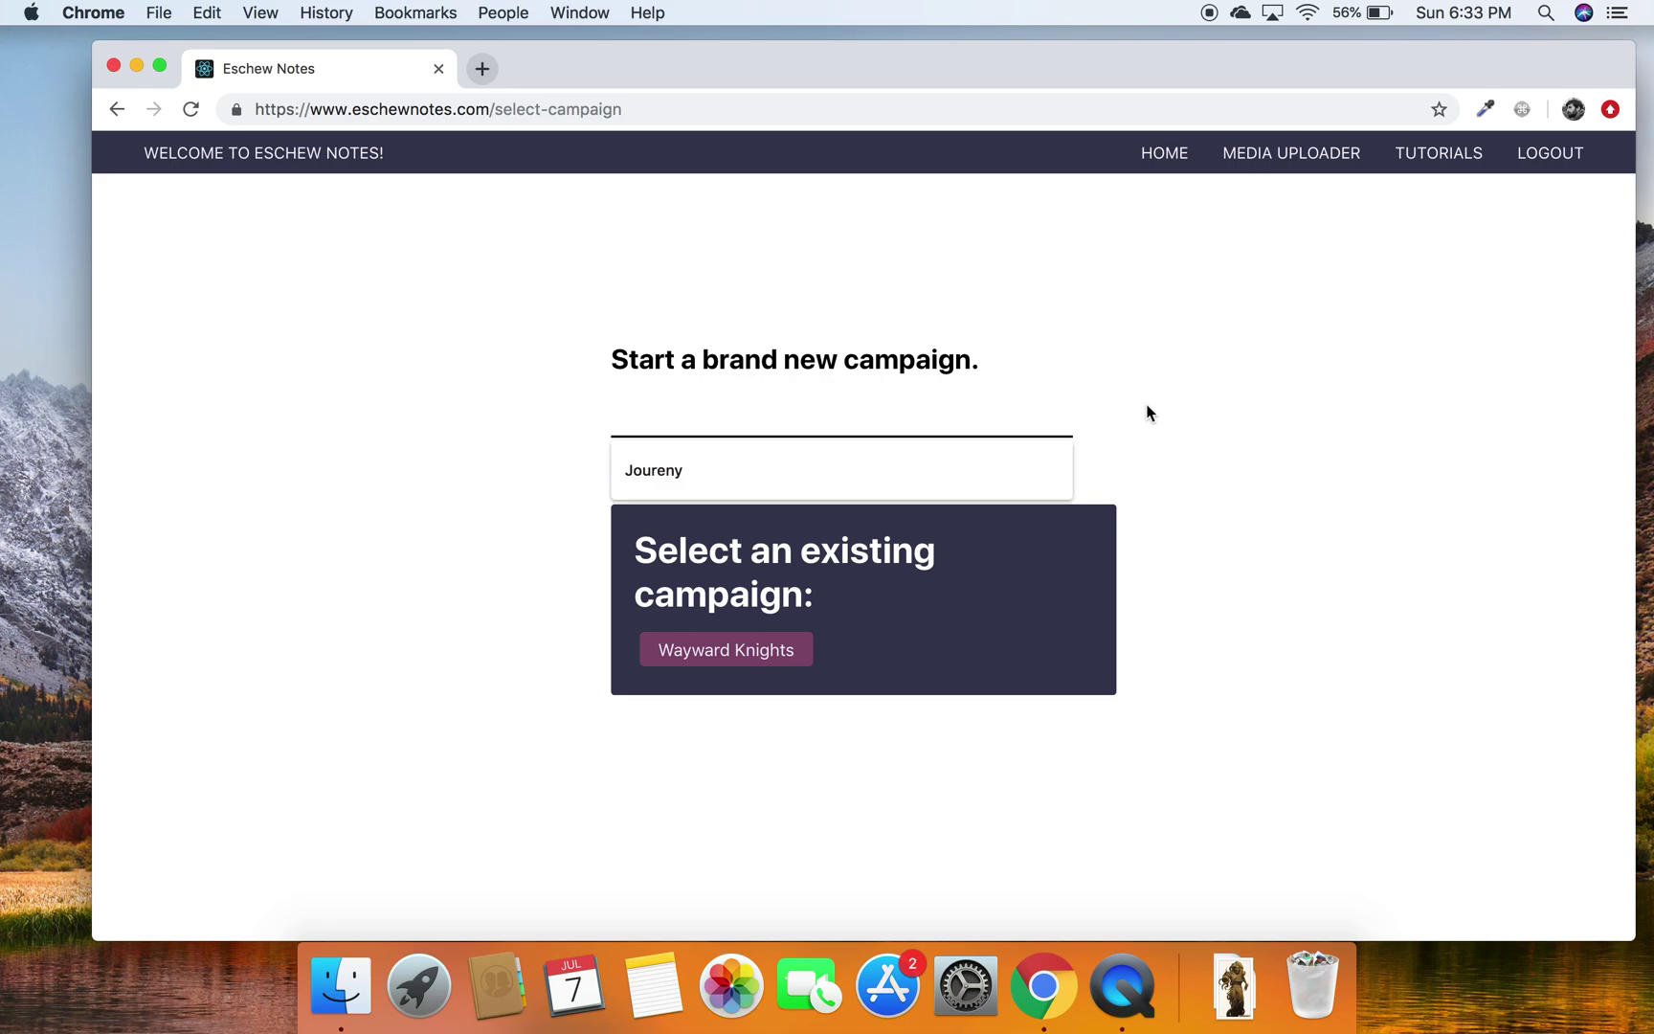
pyautogui.click(1207, 350)
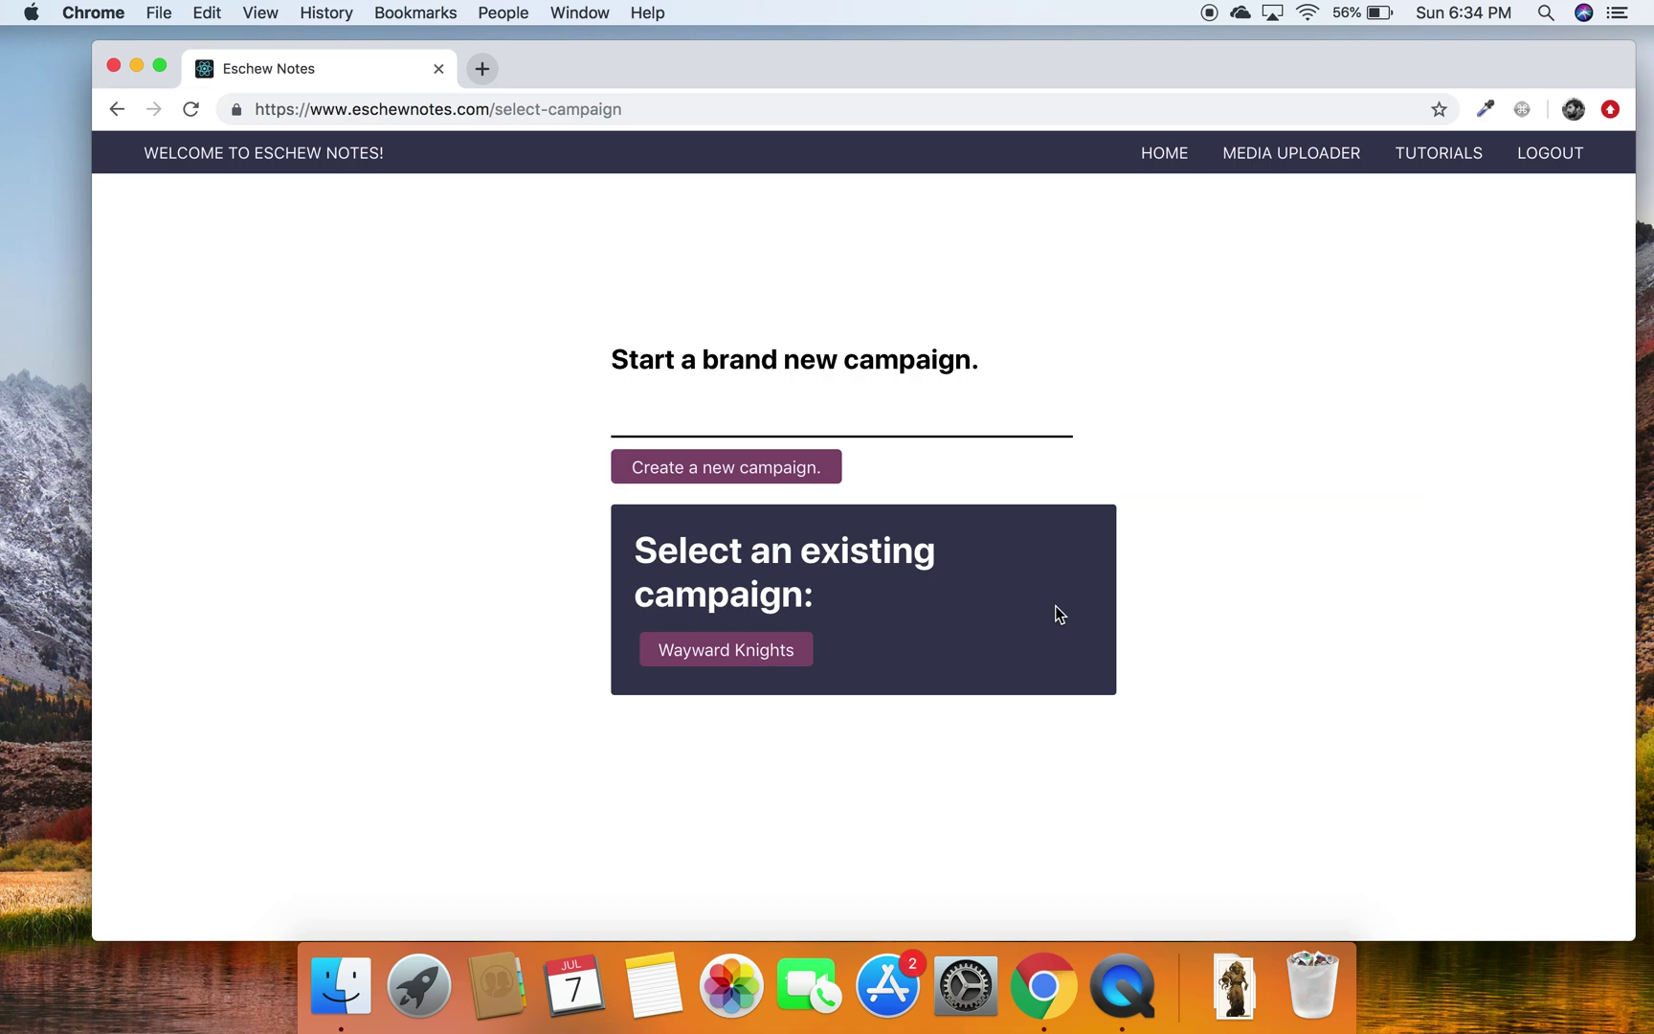
# Open the existing Wayward Knights campaign and read through its tutorials
pyautogui.click(719, 656)
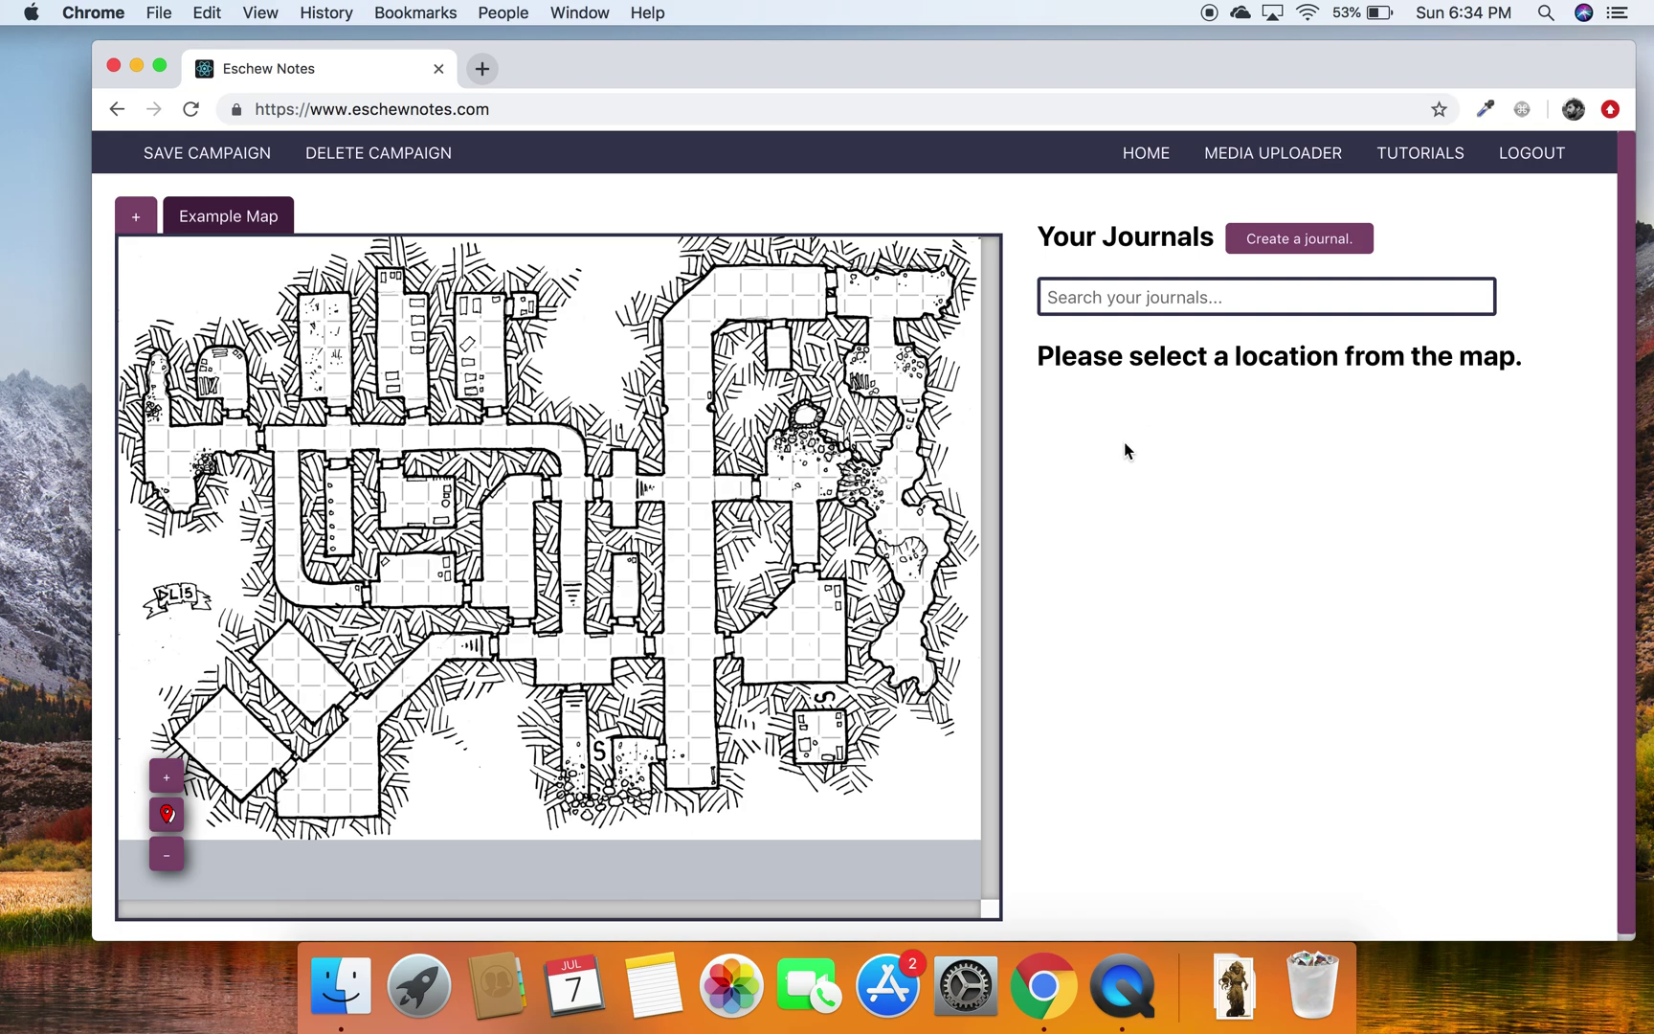
pyautogui.click(1401, 163)
pyautogui.scroll(-15, 872, 454)
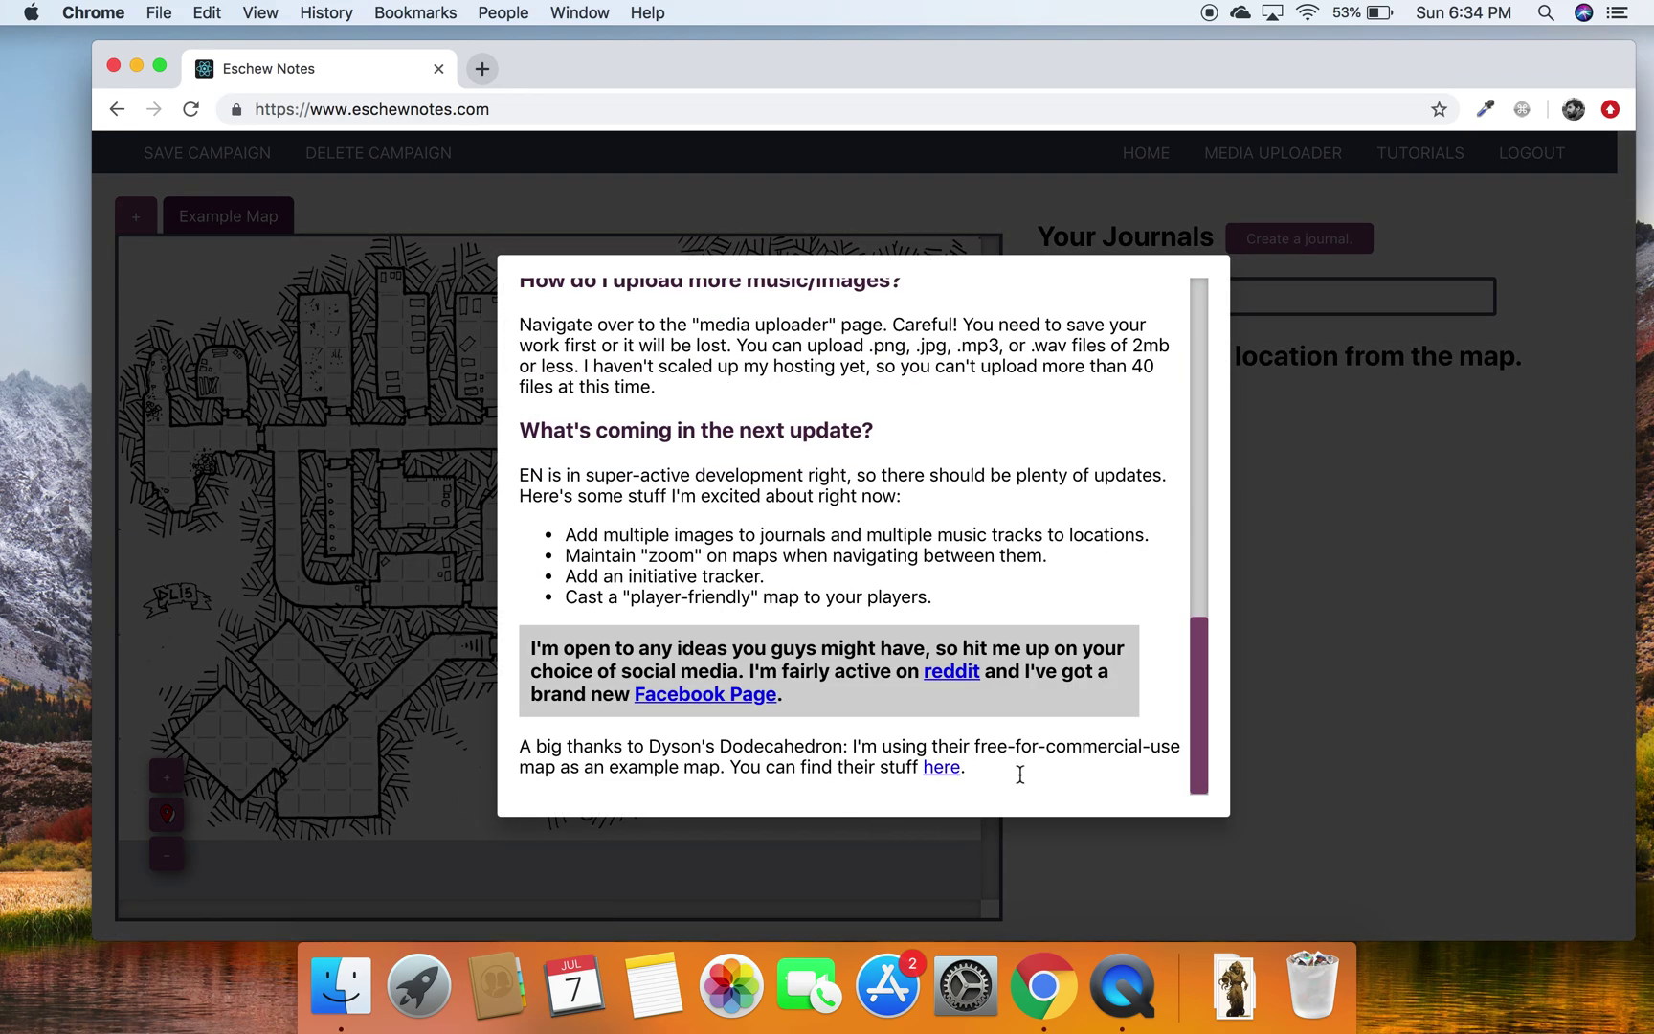
pyautogui.click(1308, 663)
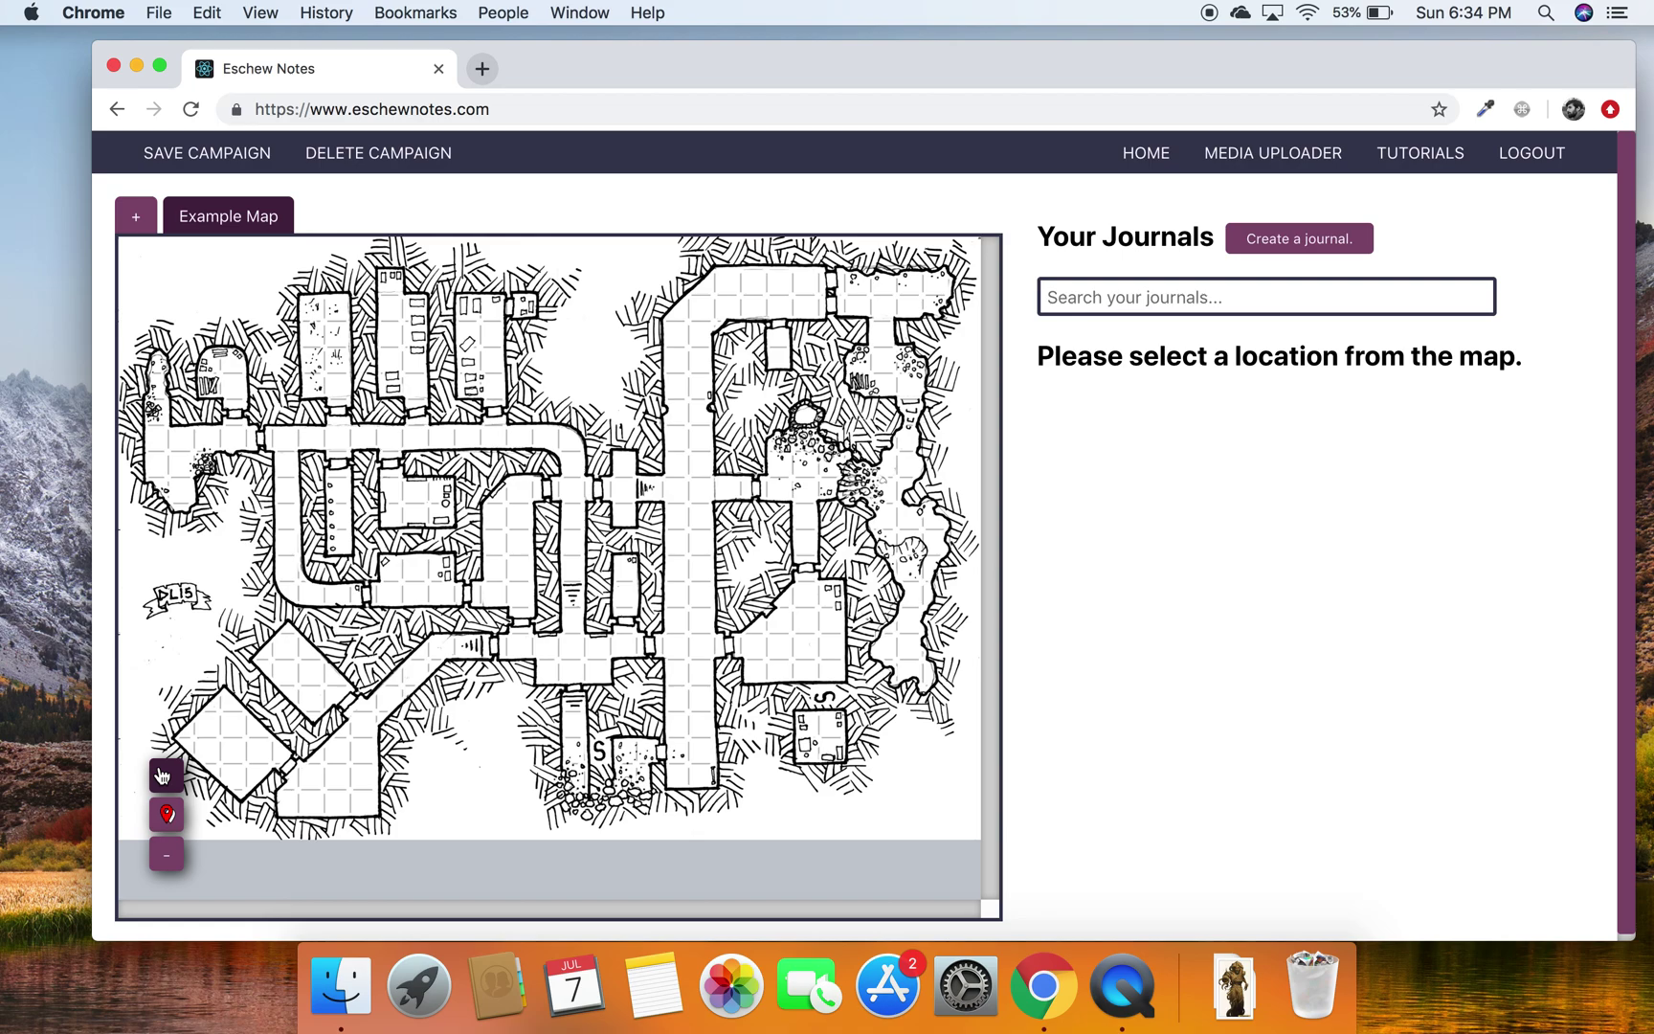
# Examine the Example Map up close, looking over its rooms and corridors
pyautogui.click(165, 775)
pyautogui.click(163, 775)
pyautogui.click(162, 776)
pyautogui.click(162, 776)
pyautogui.hscroll(5, 488, 649)
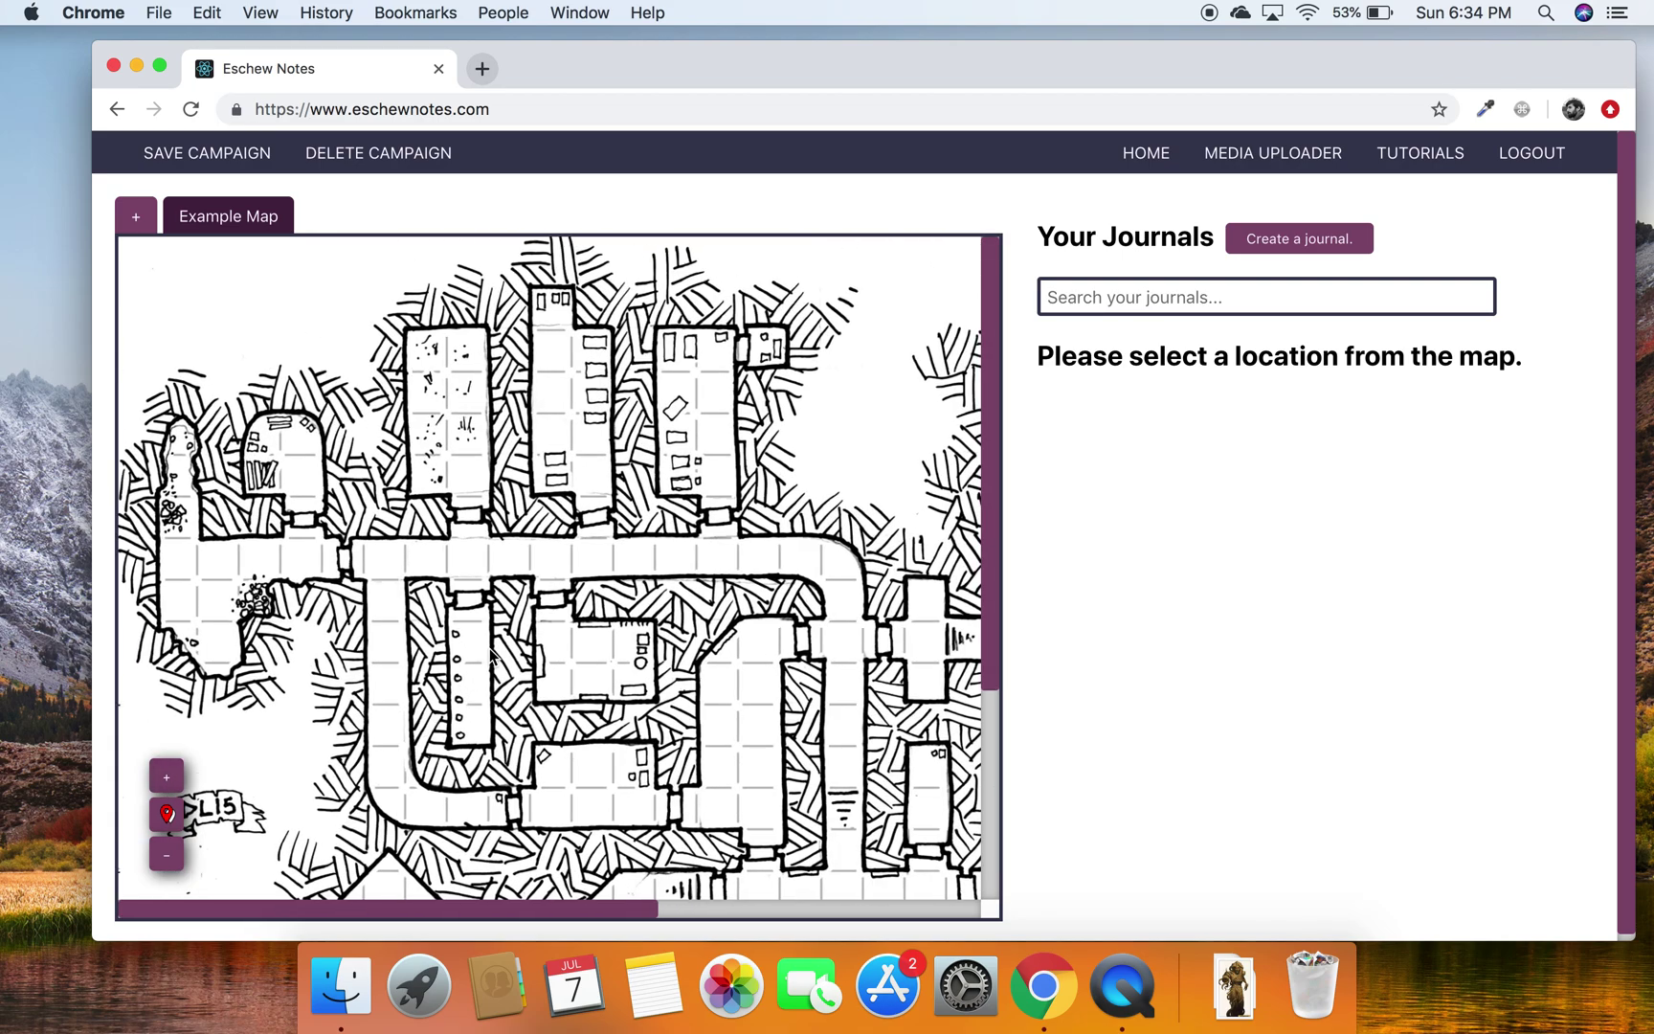
pyautogui.scroll(-2, 487, 649)
pyautogui.hscroll(-10, 487, 648)
pyautogui.scroll(4, 487, 647)
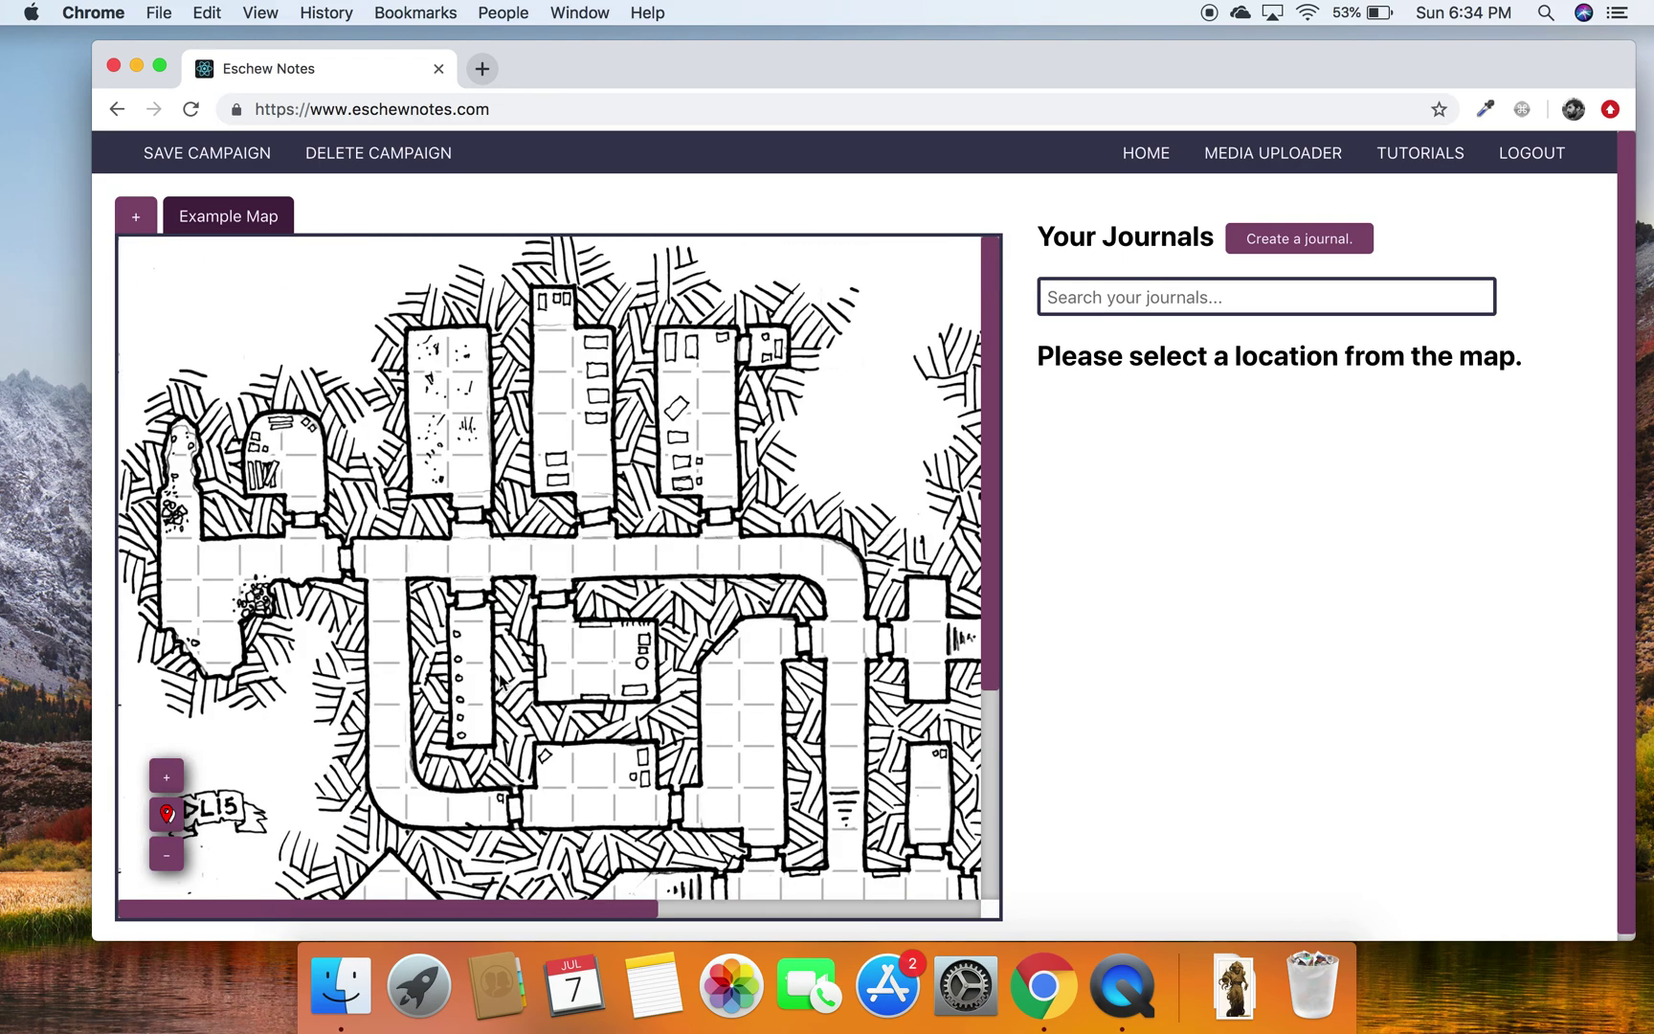
pyautogui.scroll(-2, 484, 632)
pyautogui.hscroll(2, 483, 534)
pyautogui.hscroll(-2, 484, 534)
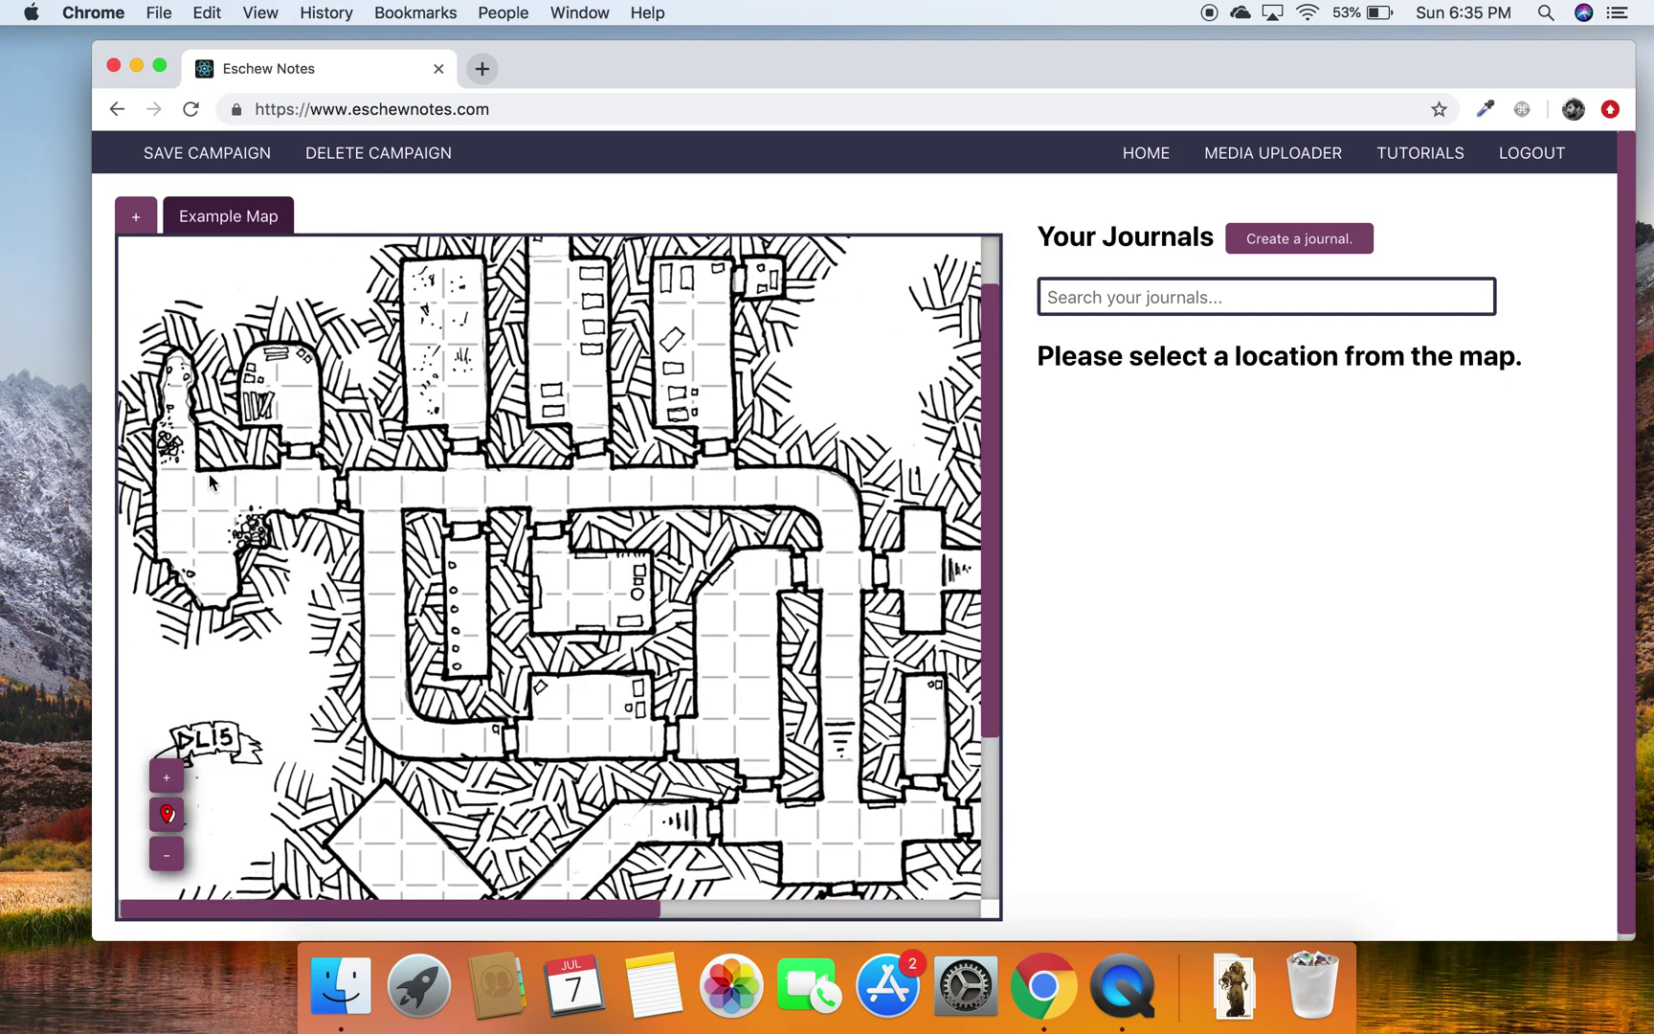
pyautogui.hscroll(3, 463, 501)
pyautogui.hscroll(1, 463, 501)
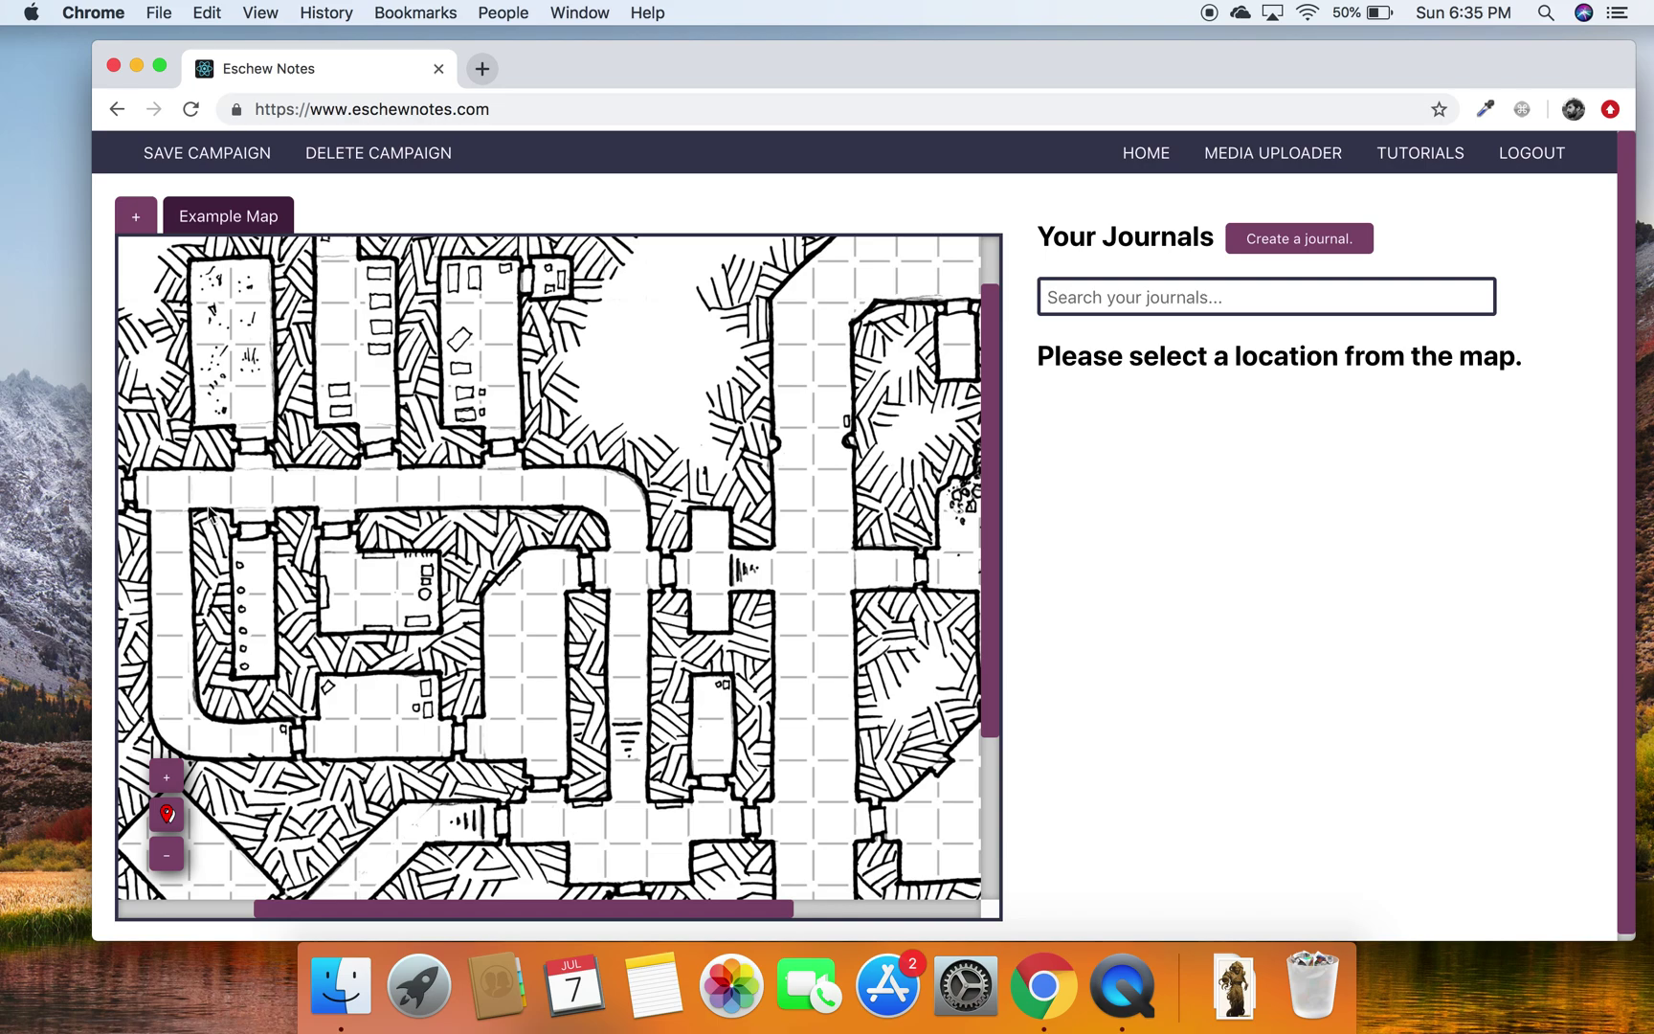
# Start a new location in the long horizontal corridor of the Example Map and name it "Entry Hallway"
pyautogui.click(259, 486)
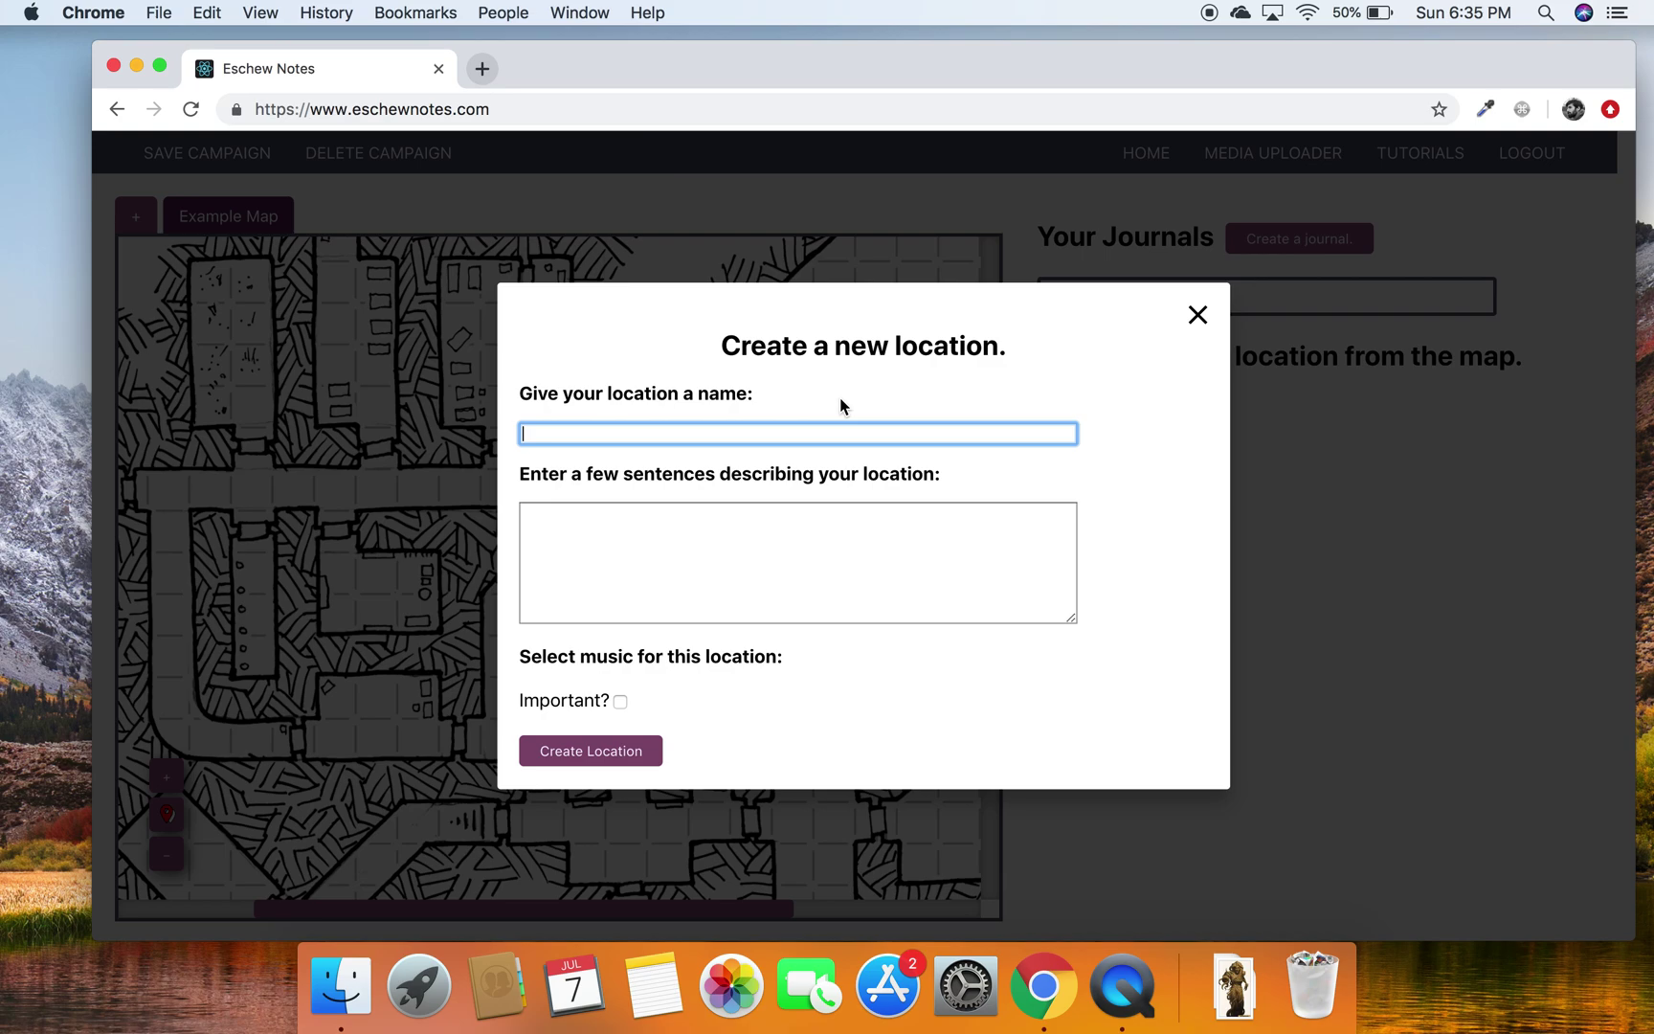
pyautogui.write('Entry Hallway')
pyautogui.click(844, 538)
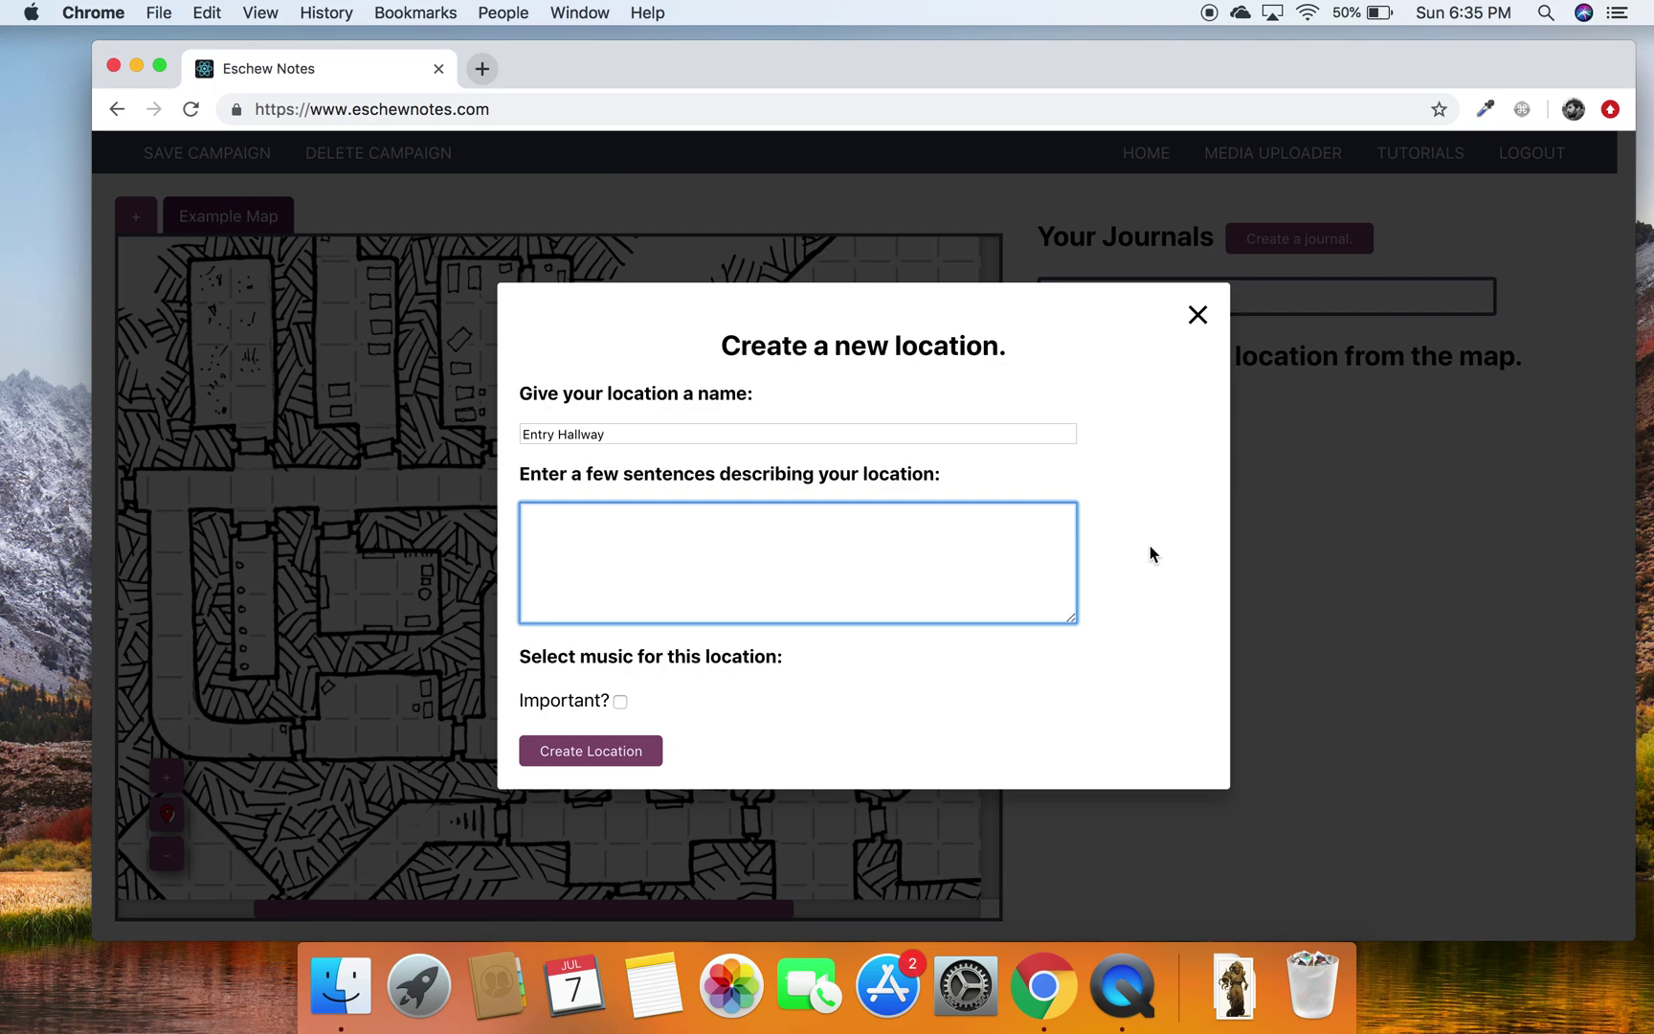
# Describe the hallway: "Ragged stone hallway that appears well-trodden by muddy boots.", "Torches line the walls." and "Banners with stags and grape vines."
pyautogui.write('Ragged stone hallway that appears w')
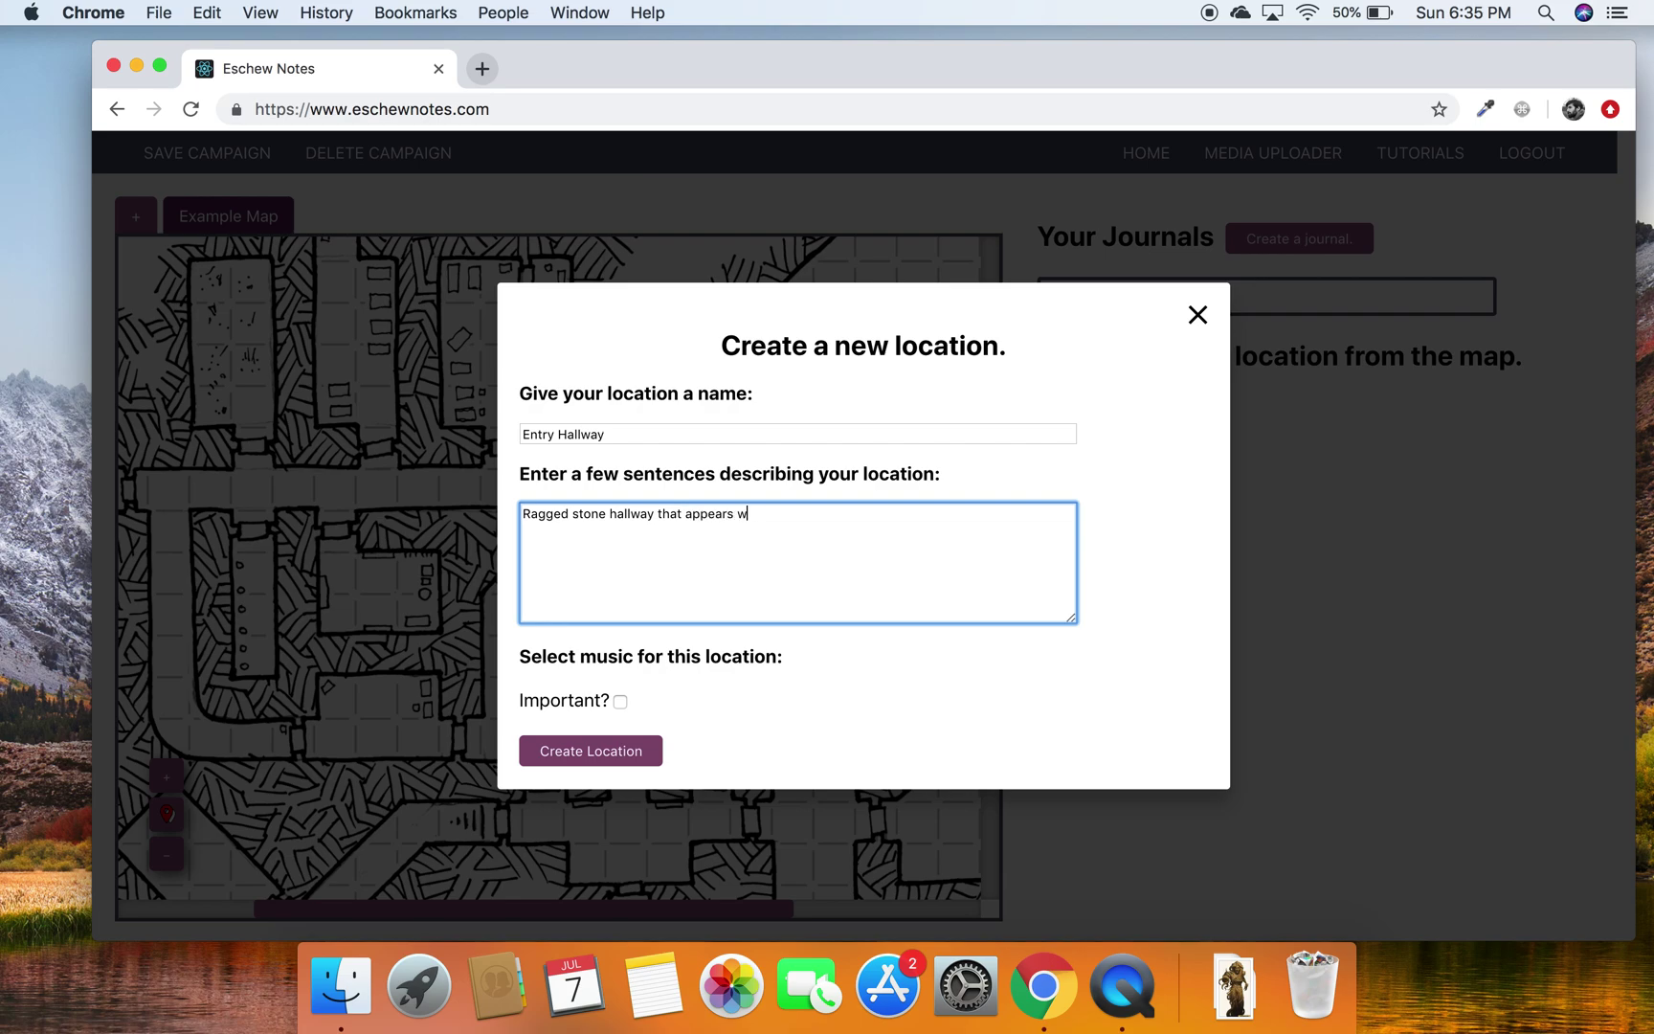
pyautogui.write('ell-trodden by muddy boots.')
pyautogui.press('Return')
pyautogui.press('Return')
pyautogui.write('Torches line the walls.  ')
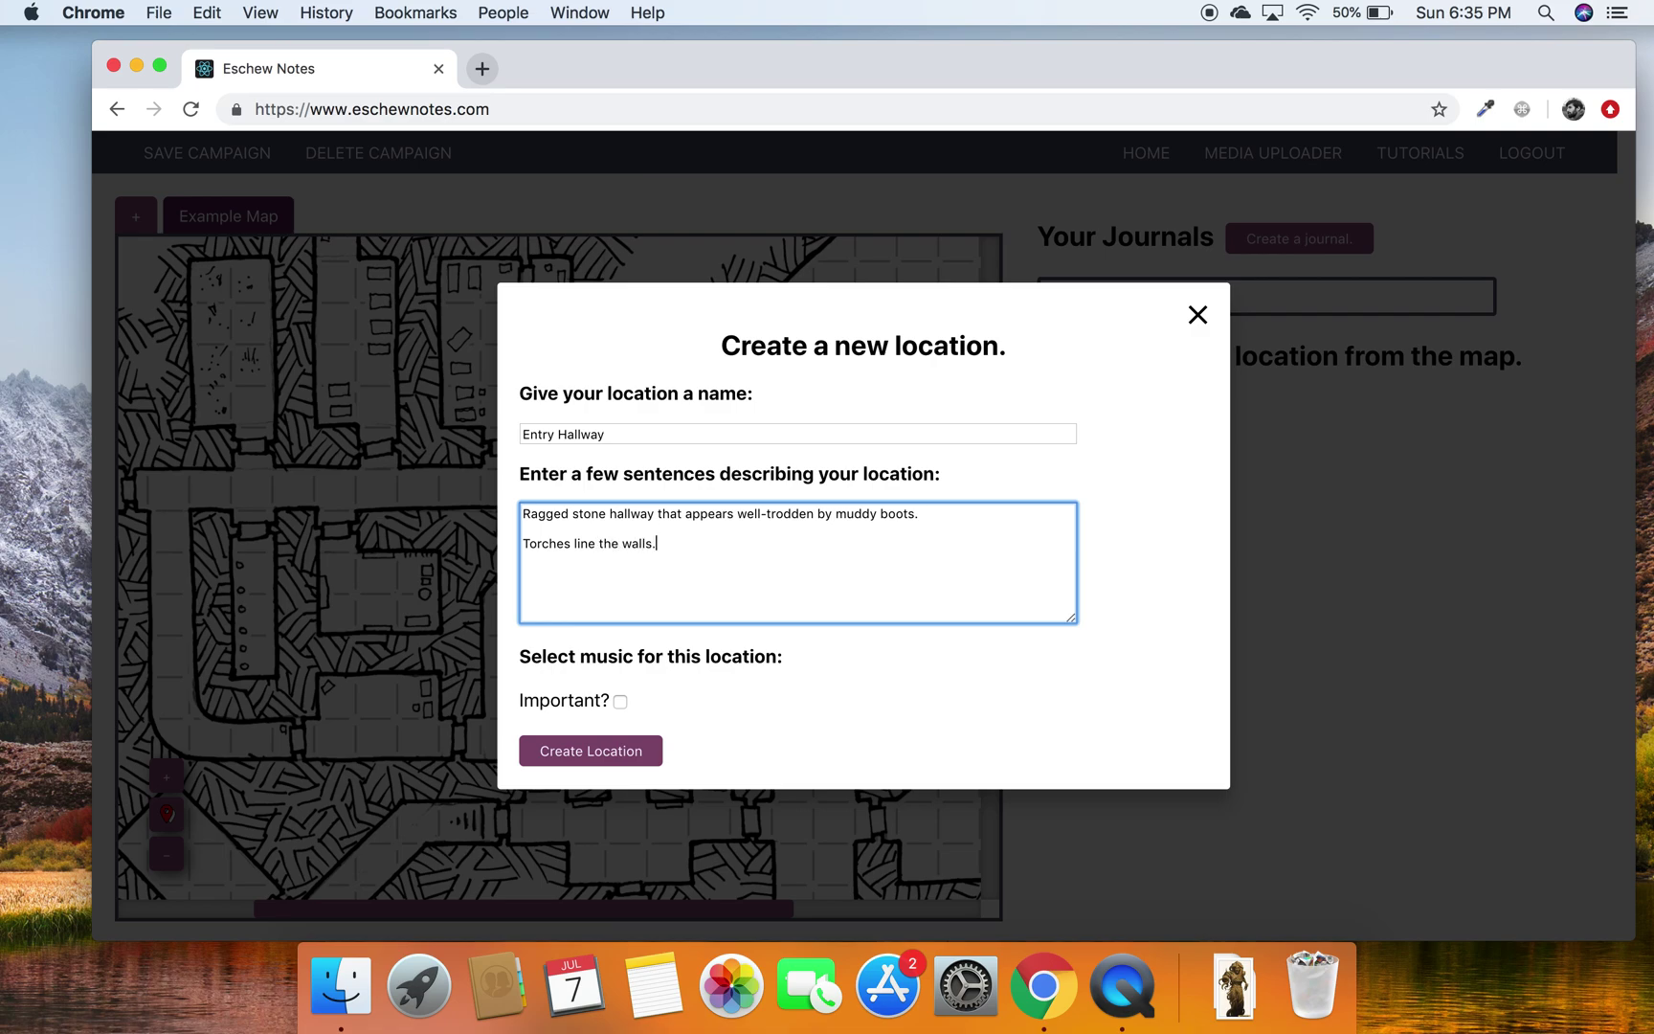
pyautogui.write('Banners with stags and grape vi')
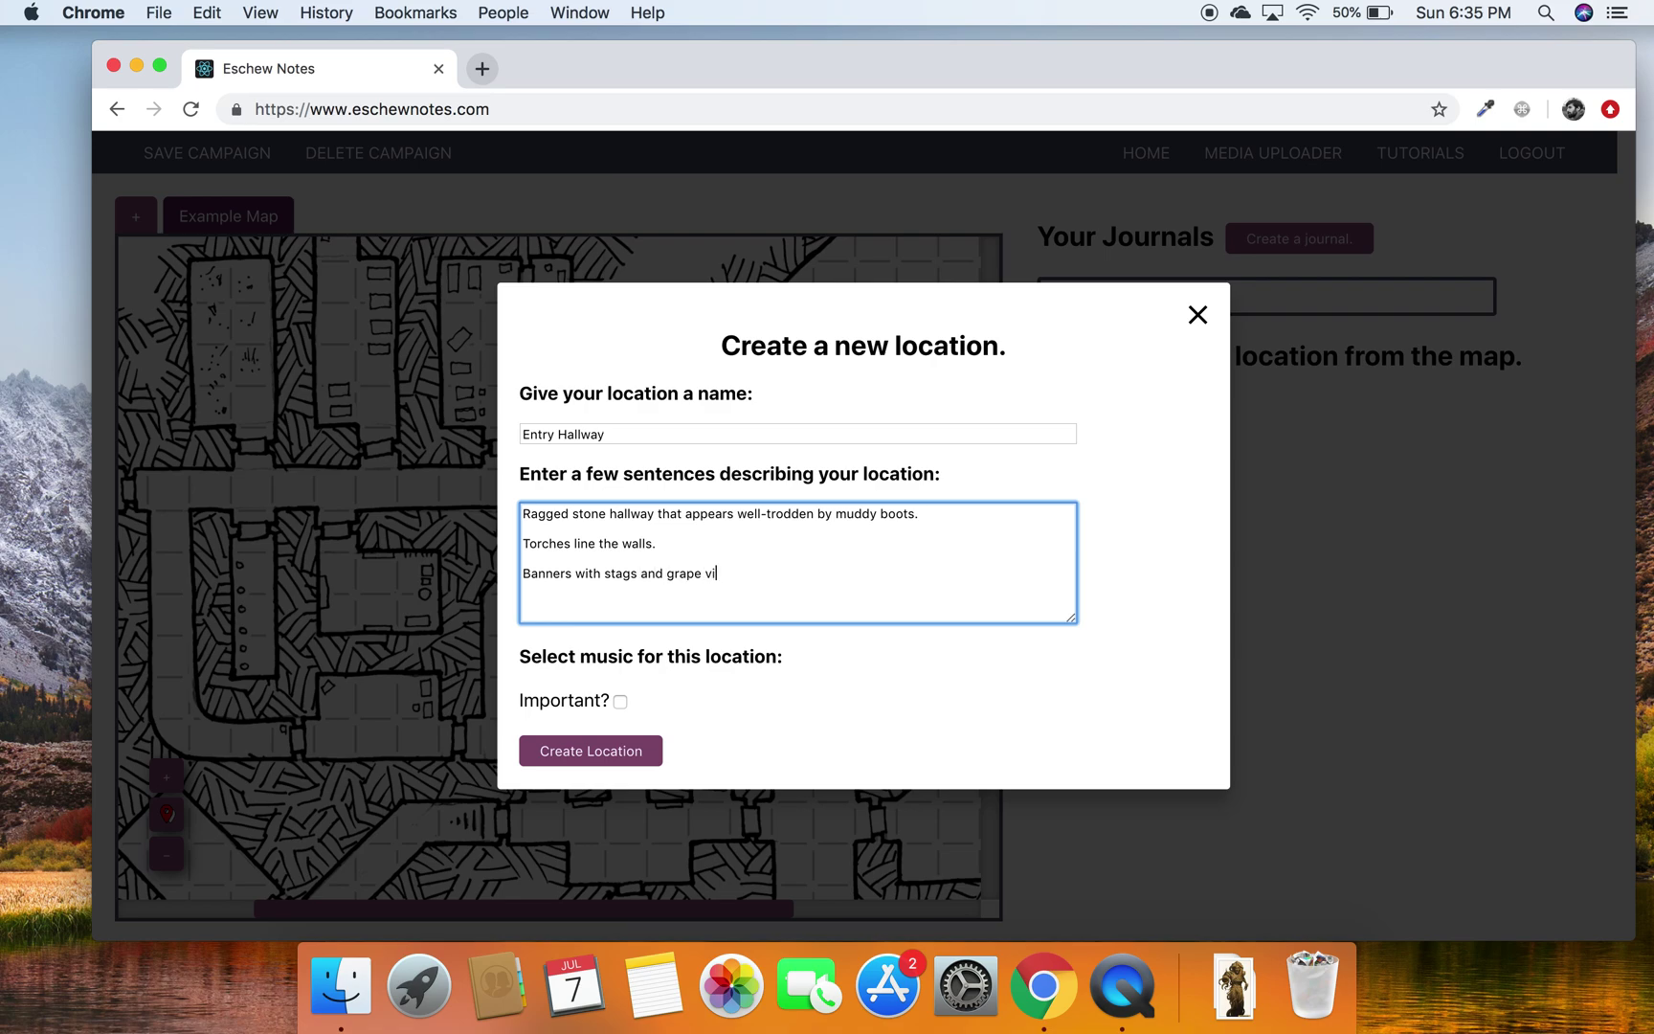
pyautogui.write('nes.')
# Create the Entry Hallway location marked as important and display its details
pyautogui.click(620, 702)
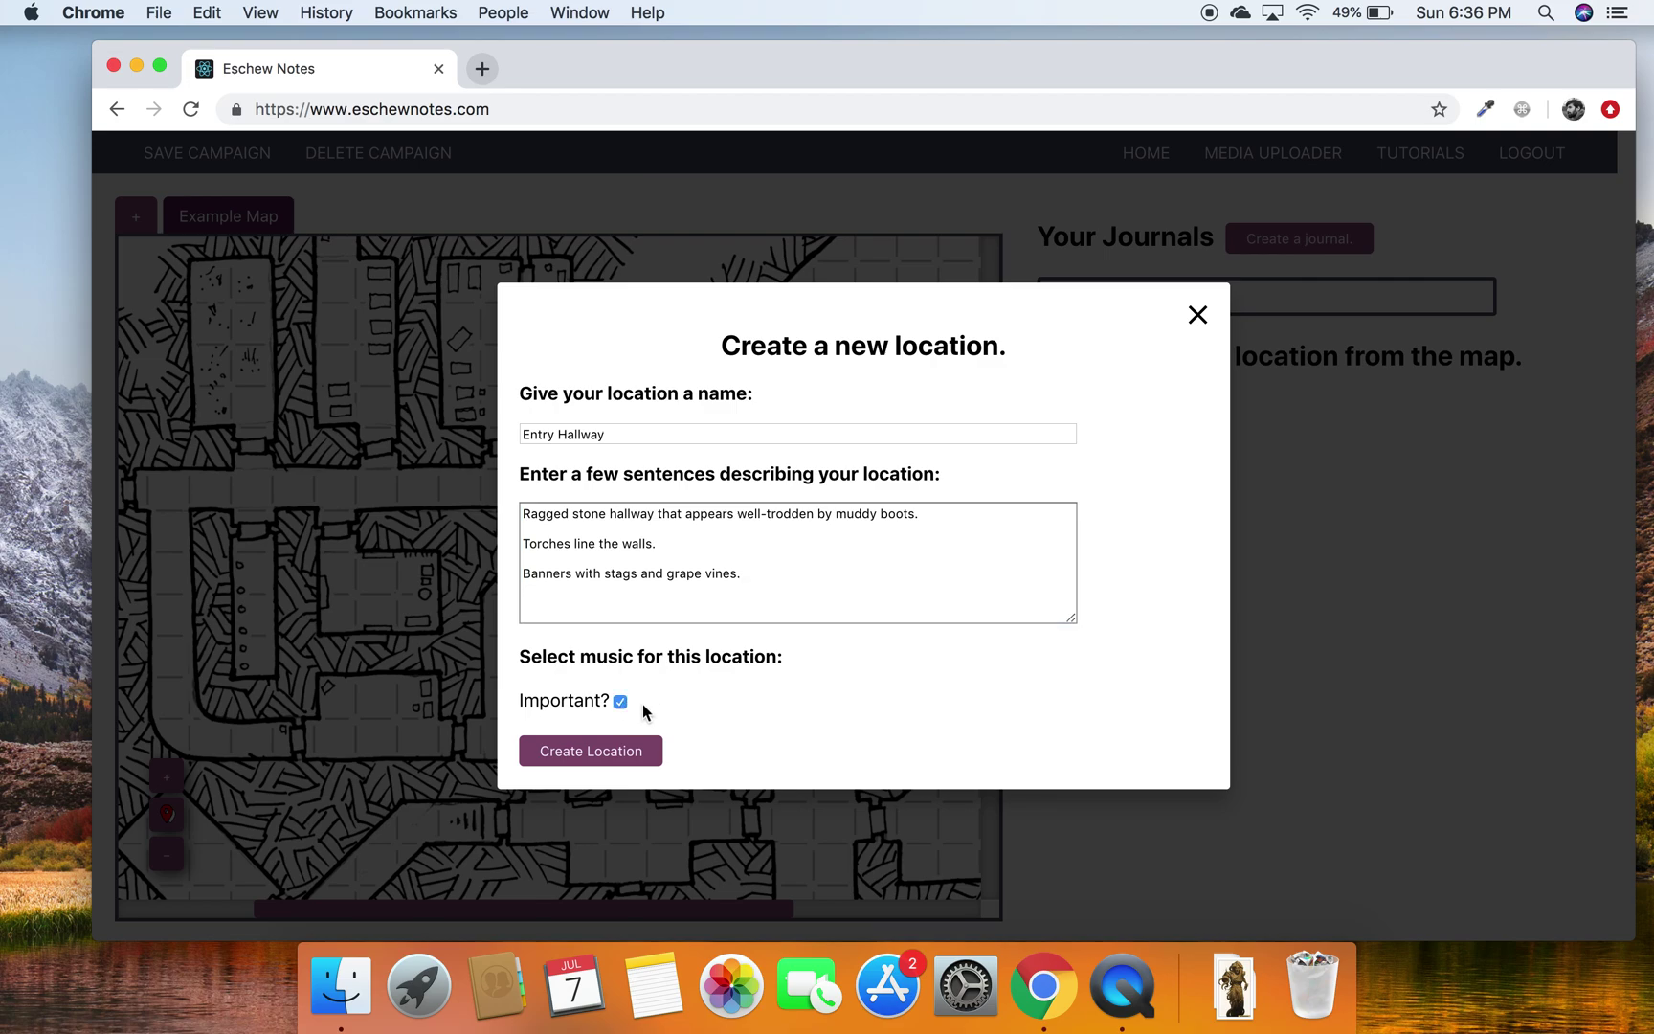
pyautogui.click(618, 754)
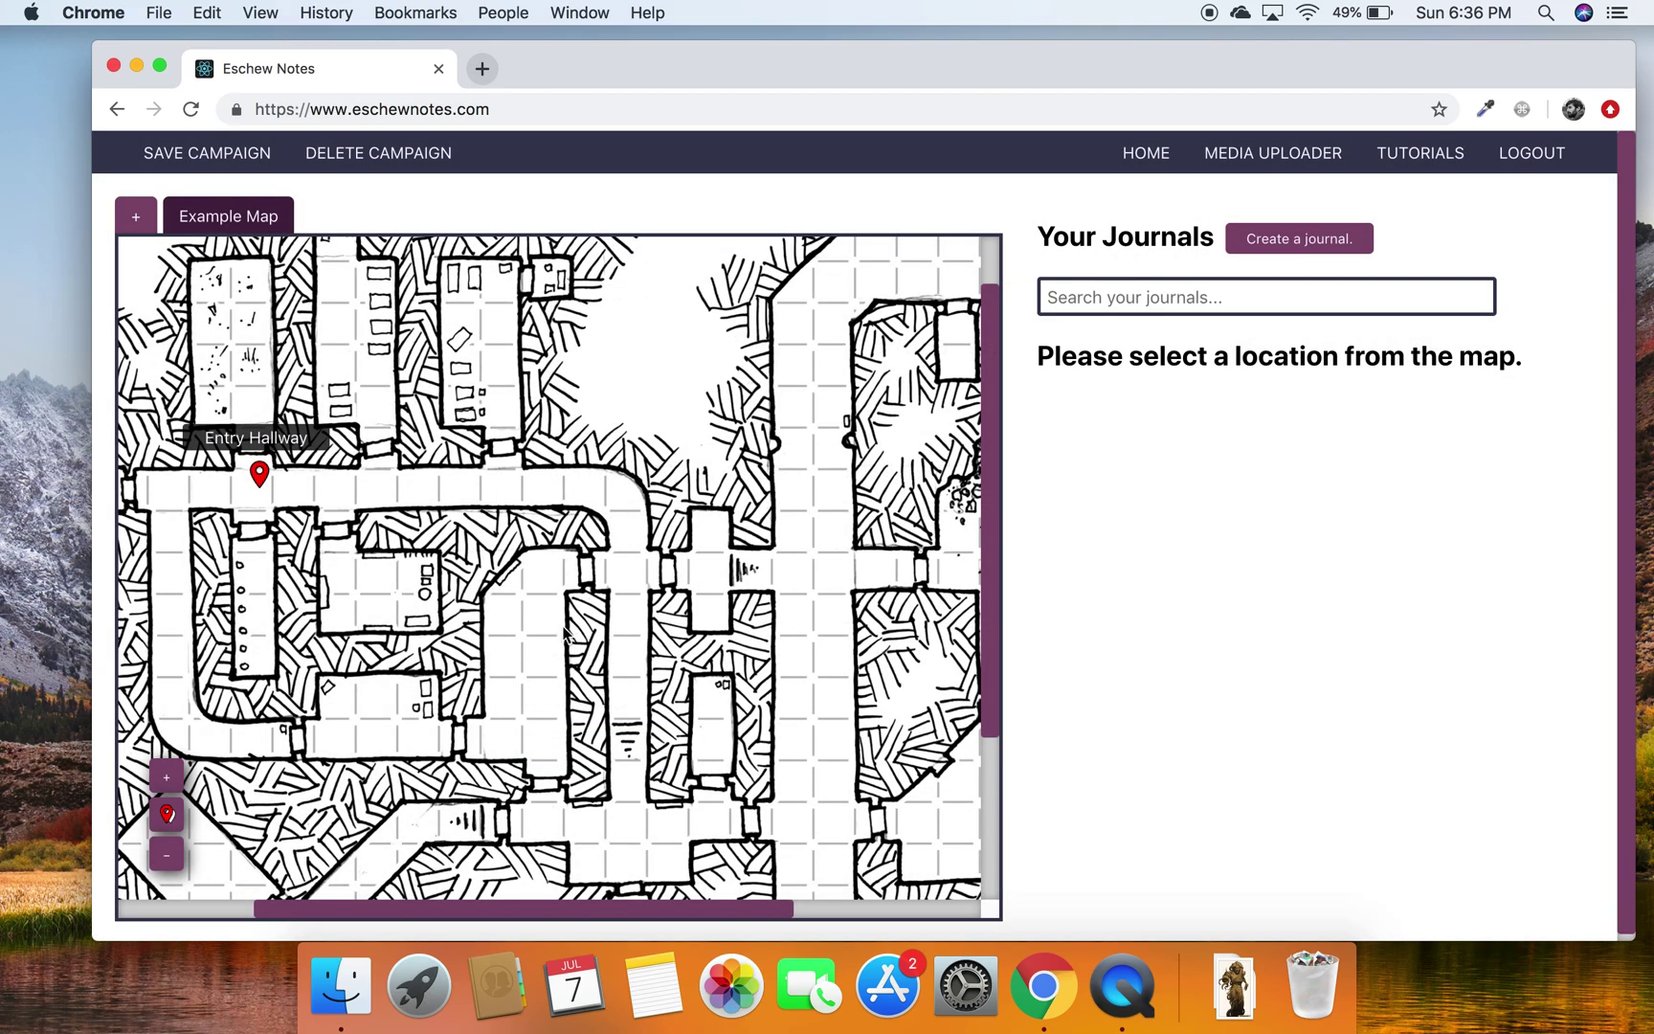
pyautogui.click(264, 474)
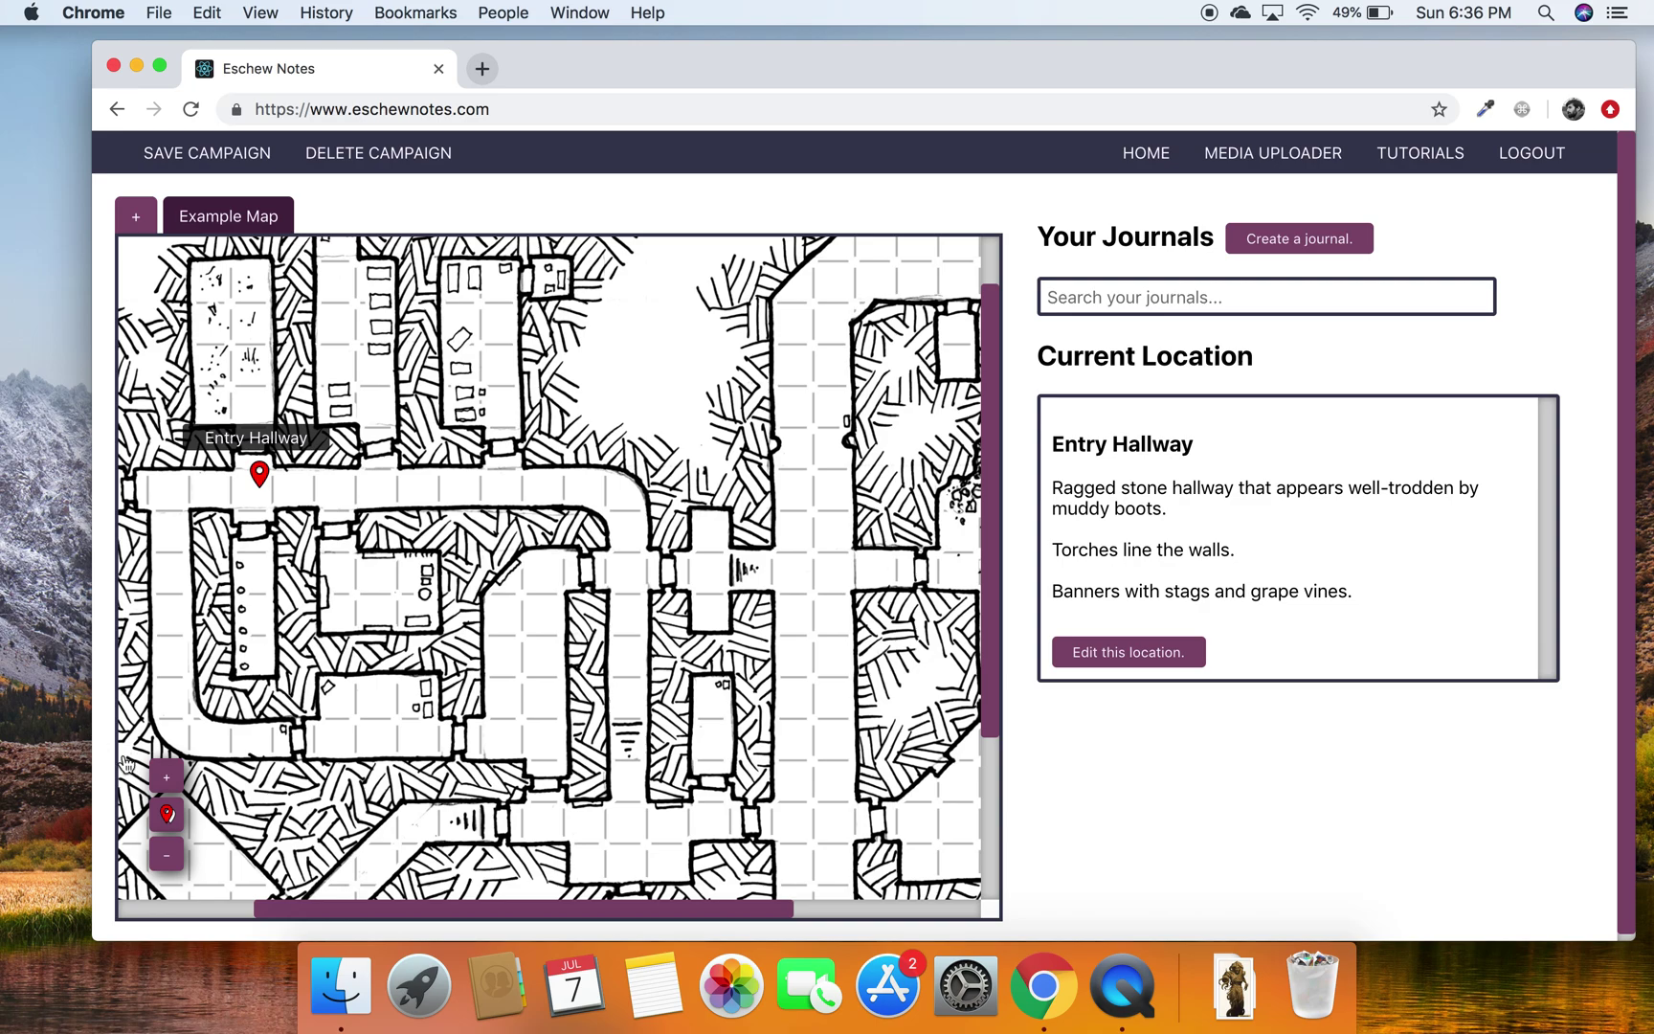
# Start another location in the furnished room just below the Entry Hallway and name it "Armory"
pyautogui.doubleClick(379, 586)
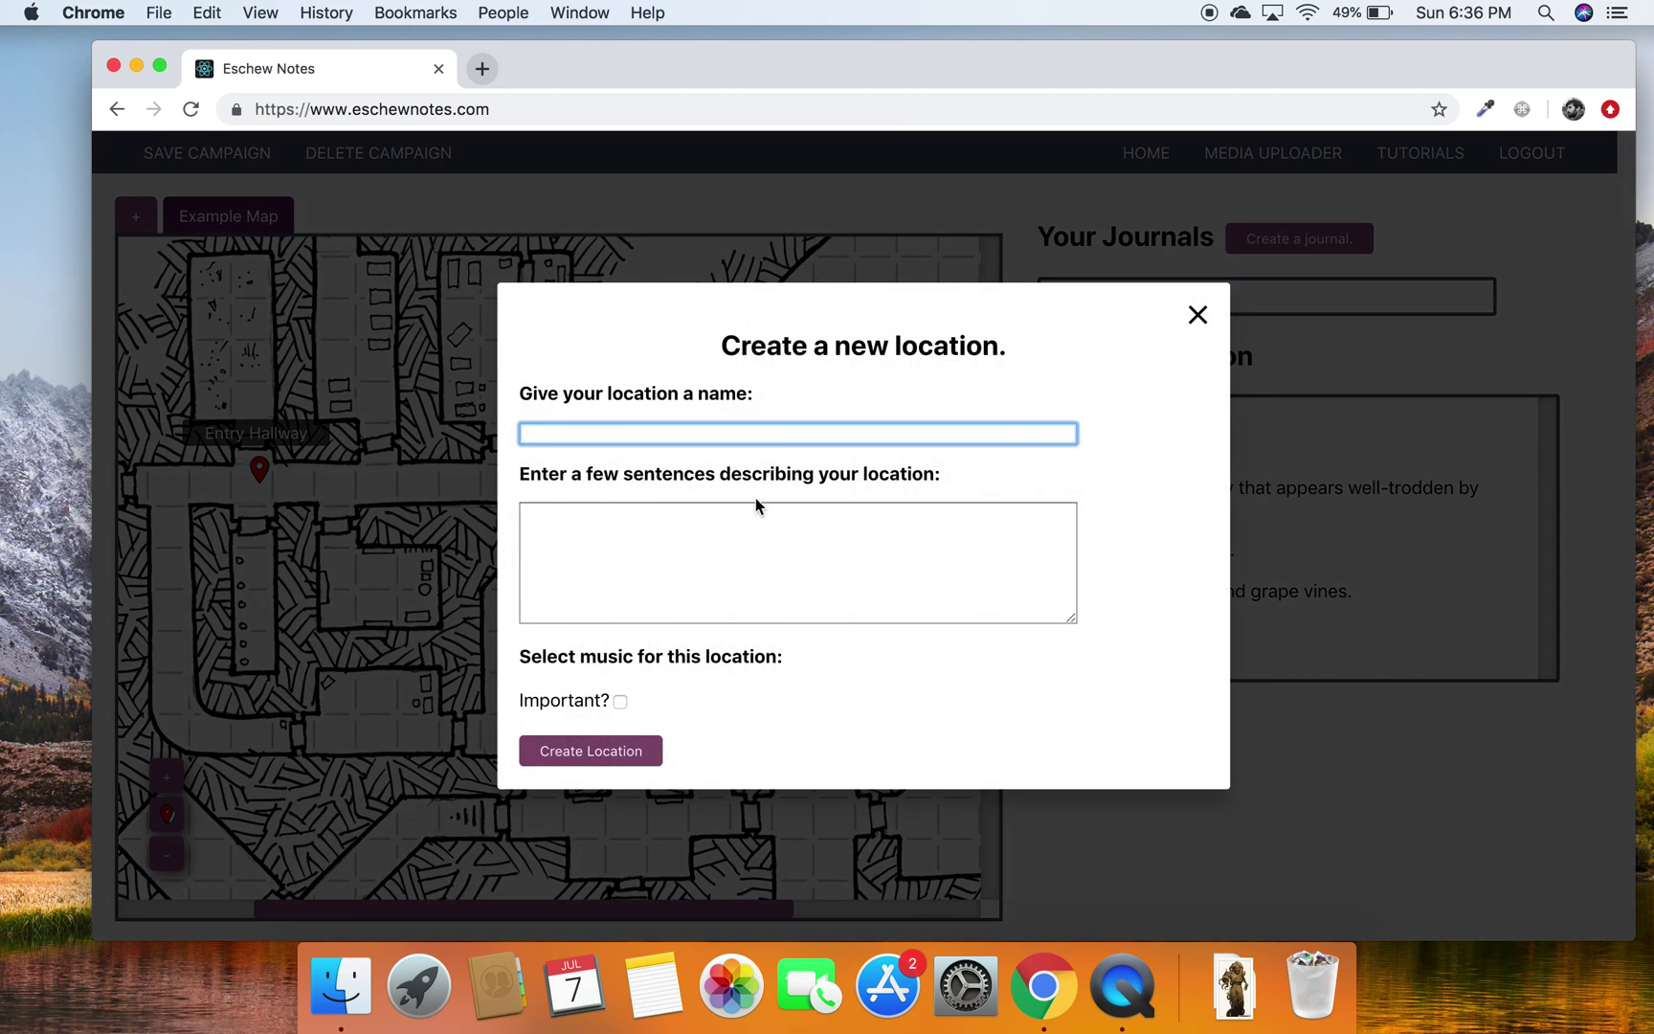
pyautogui.write('Armory')
pyautogui.click(757, 515)
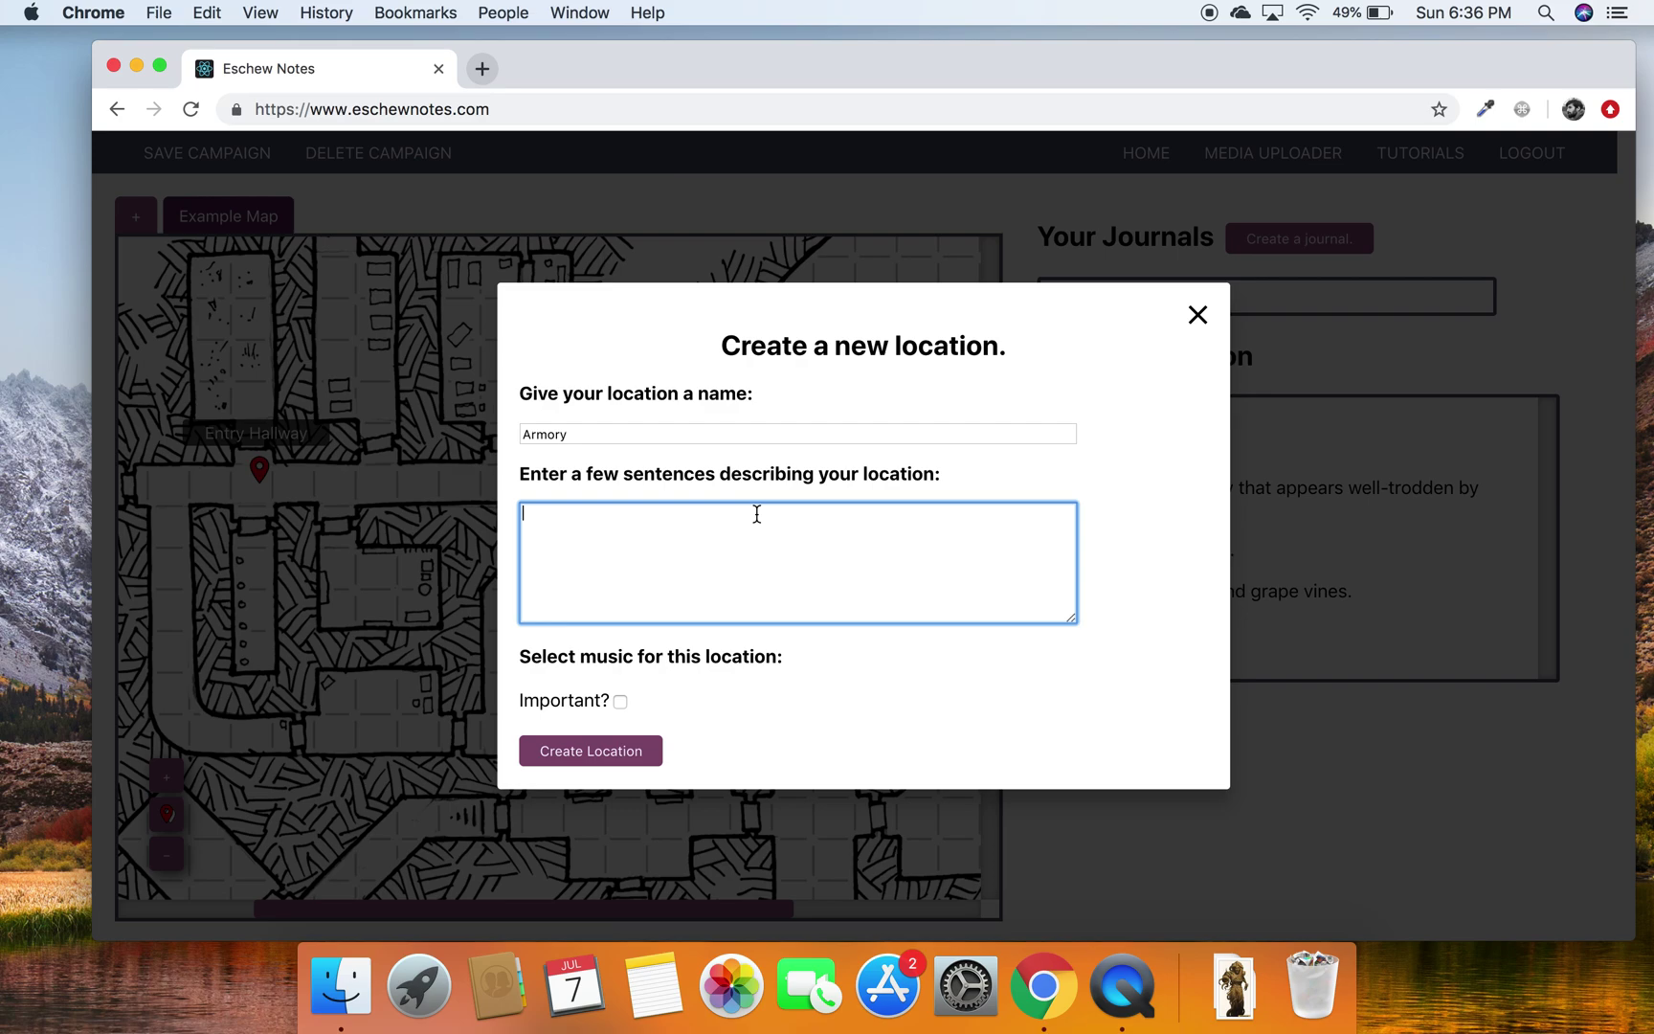
# Describe the armory: "A dead knight lies in the center of the armory." and "A rack of mundane weapons lies on the east wall."
pyautogui.write('A dead knight lies in the cent')
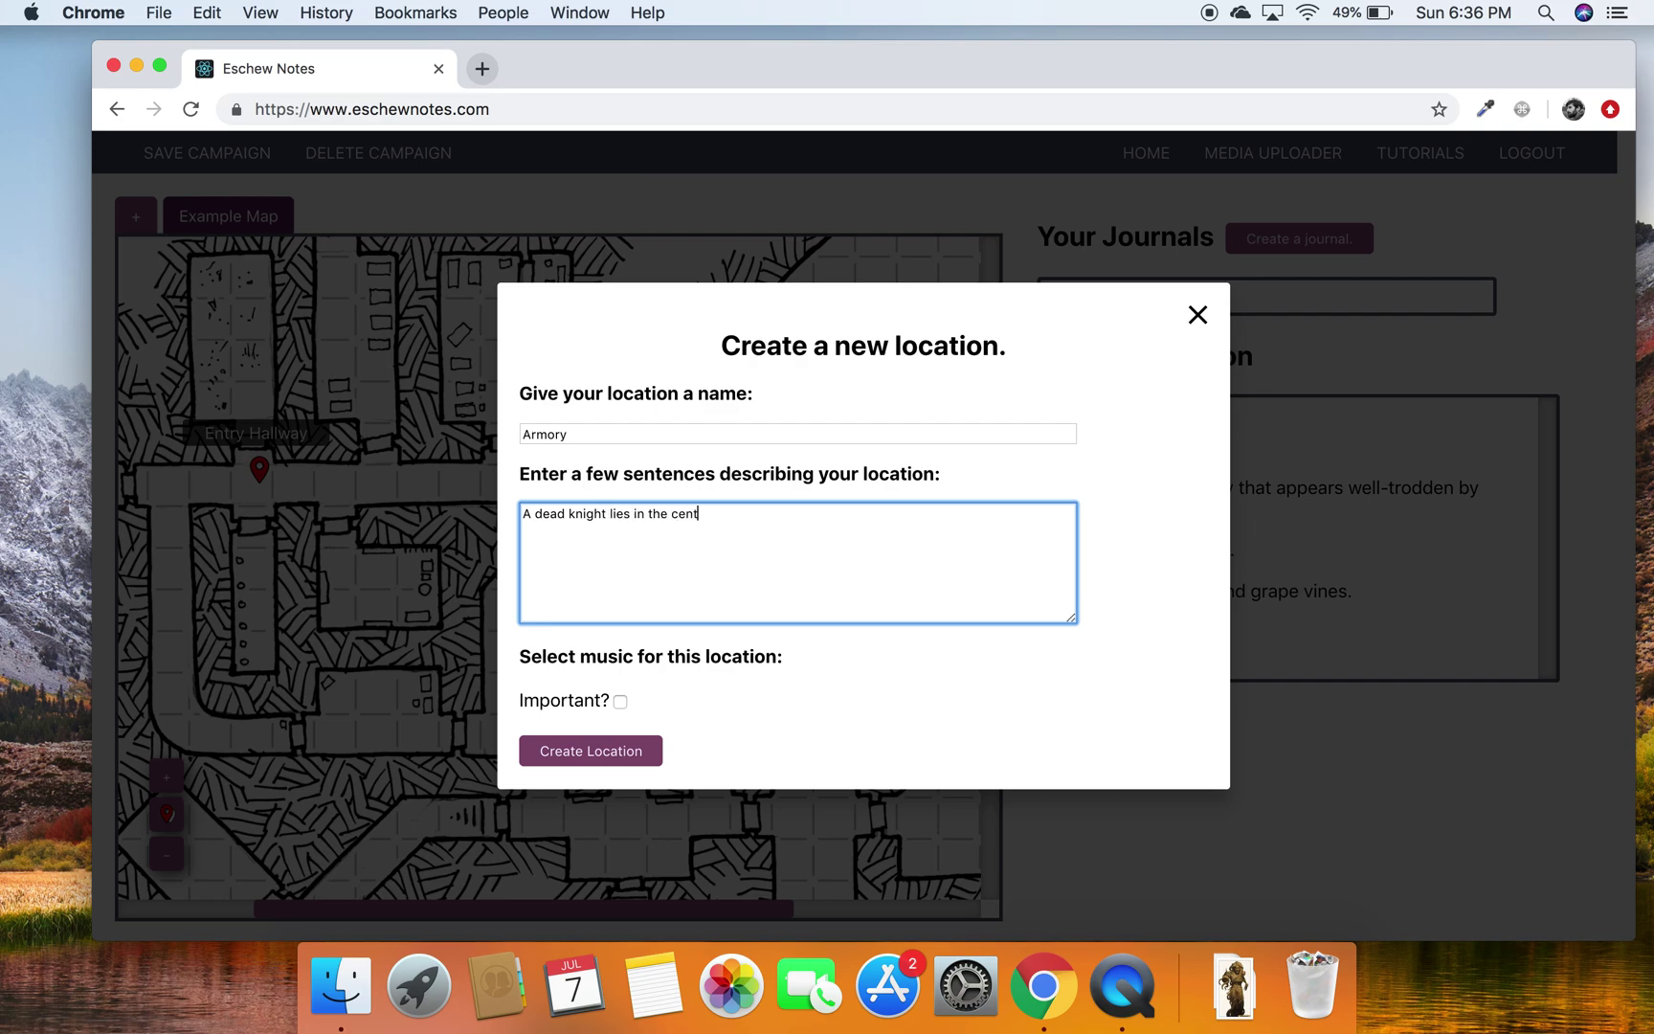
pyautogui.write('er of the armoy')
pyautogui.press('BackSpace')
pyautogui.write('ry.')
pyautogui.press('Return')
pyautogui.press('Return')
pyautogui.write('A rack of mun')
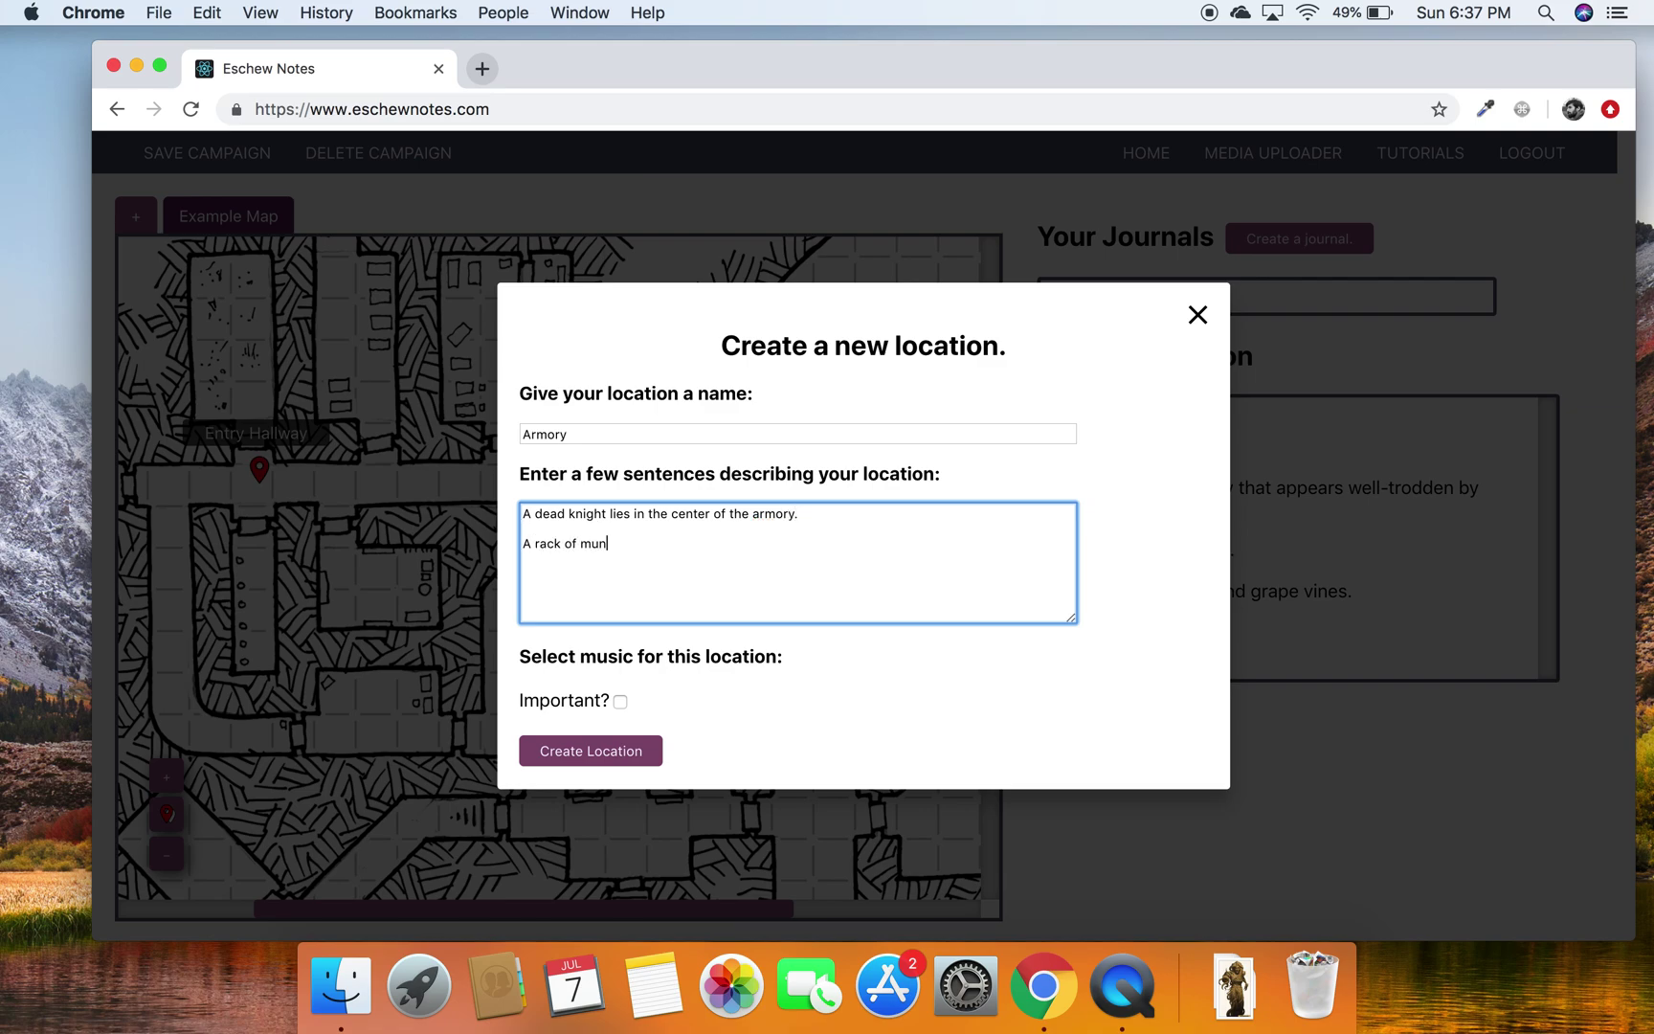
pyautogui.write('dane weapons lies on the eas')
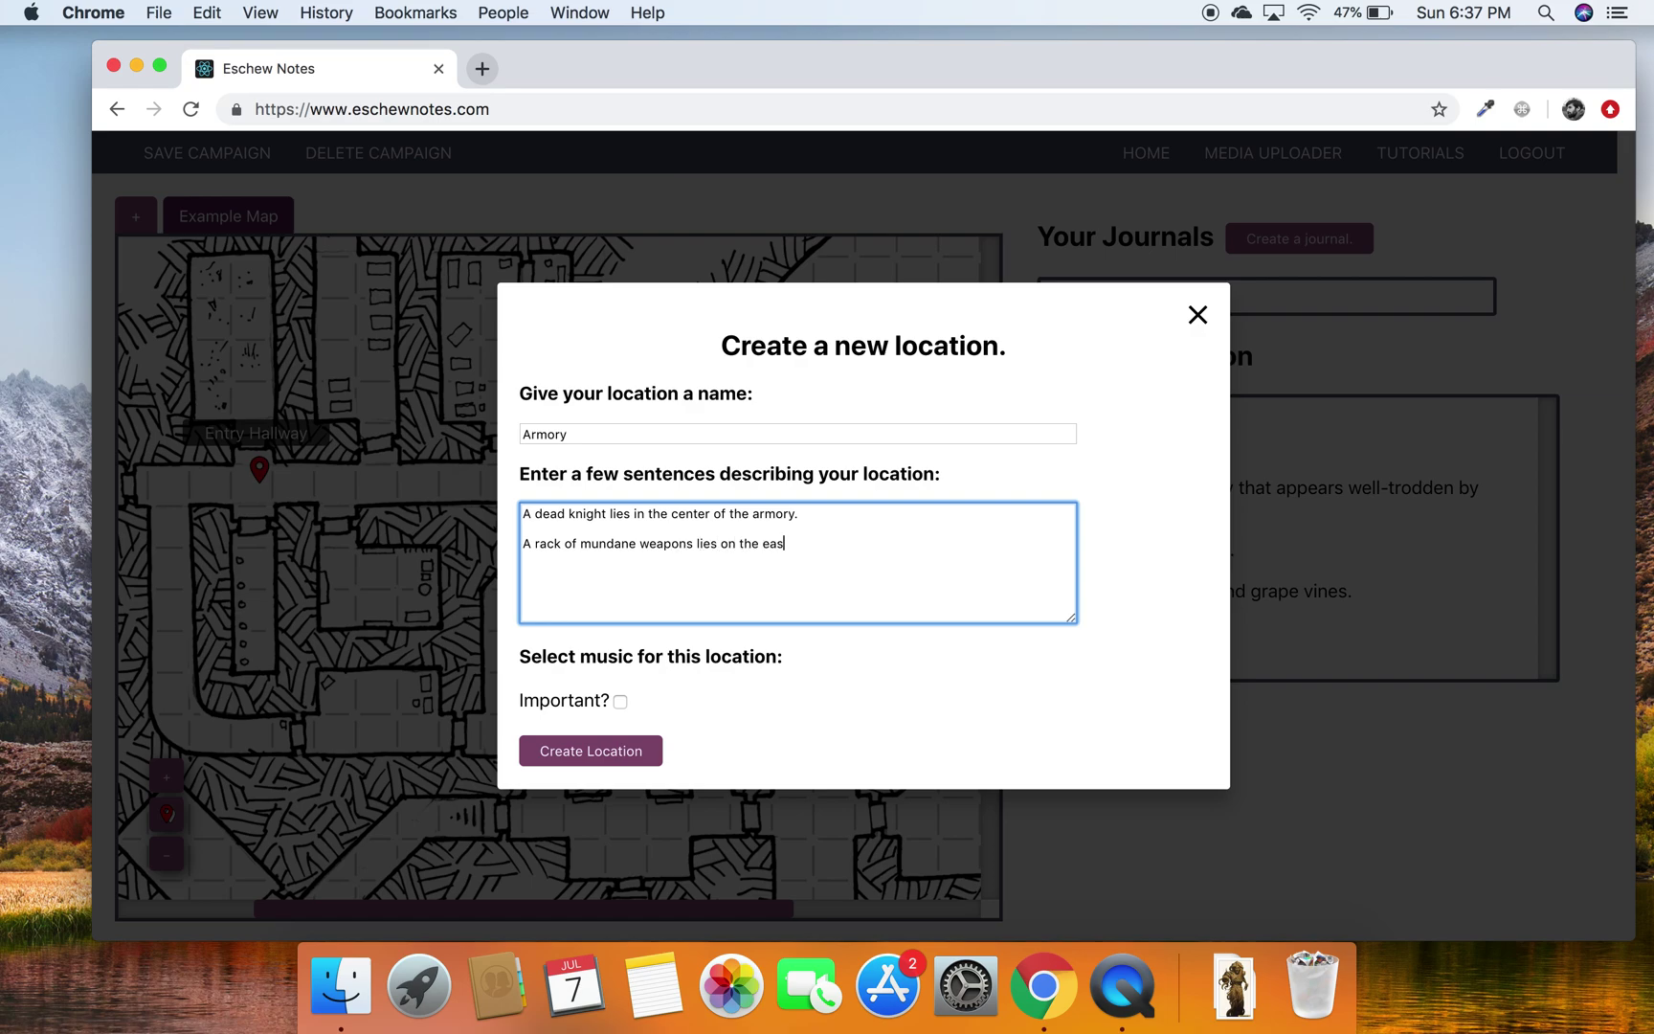
pyautogui.write('t wall.')
# Add the description paragraph "There is a large rug featuring an elk." and create the Armory location
pyautogui.press('Return')
pyautogui.press('Return')
pyautogui.write('There is a large rug featuring a ')
pyautogui.write('el')
pyautogui.press('BackSpace')
pyautogui.press('BackSpace')
pyautogui.write('n elk.')
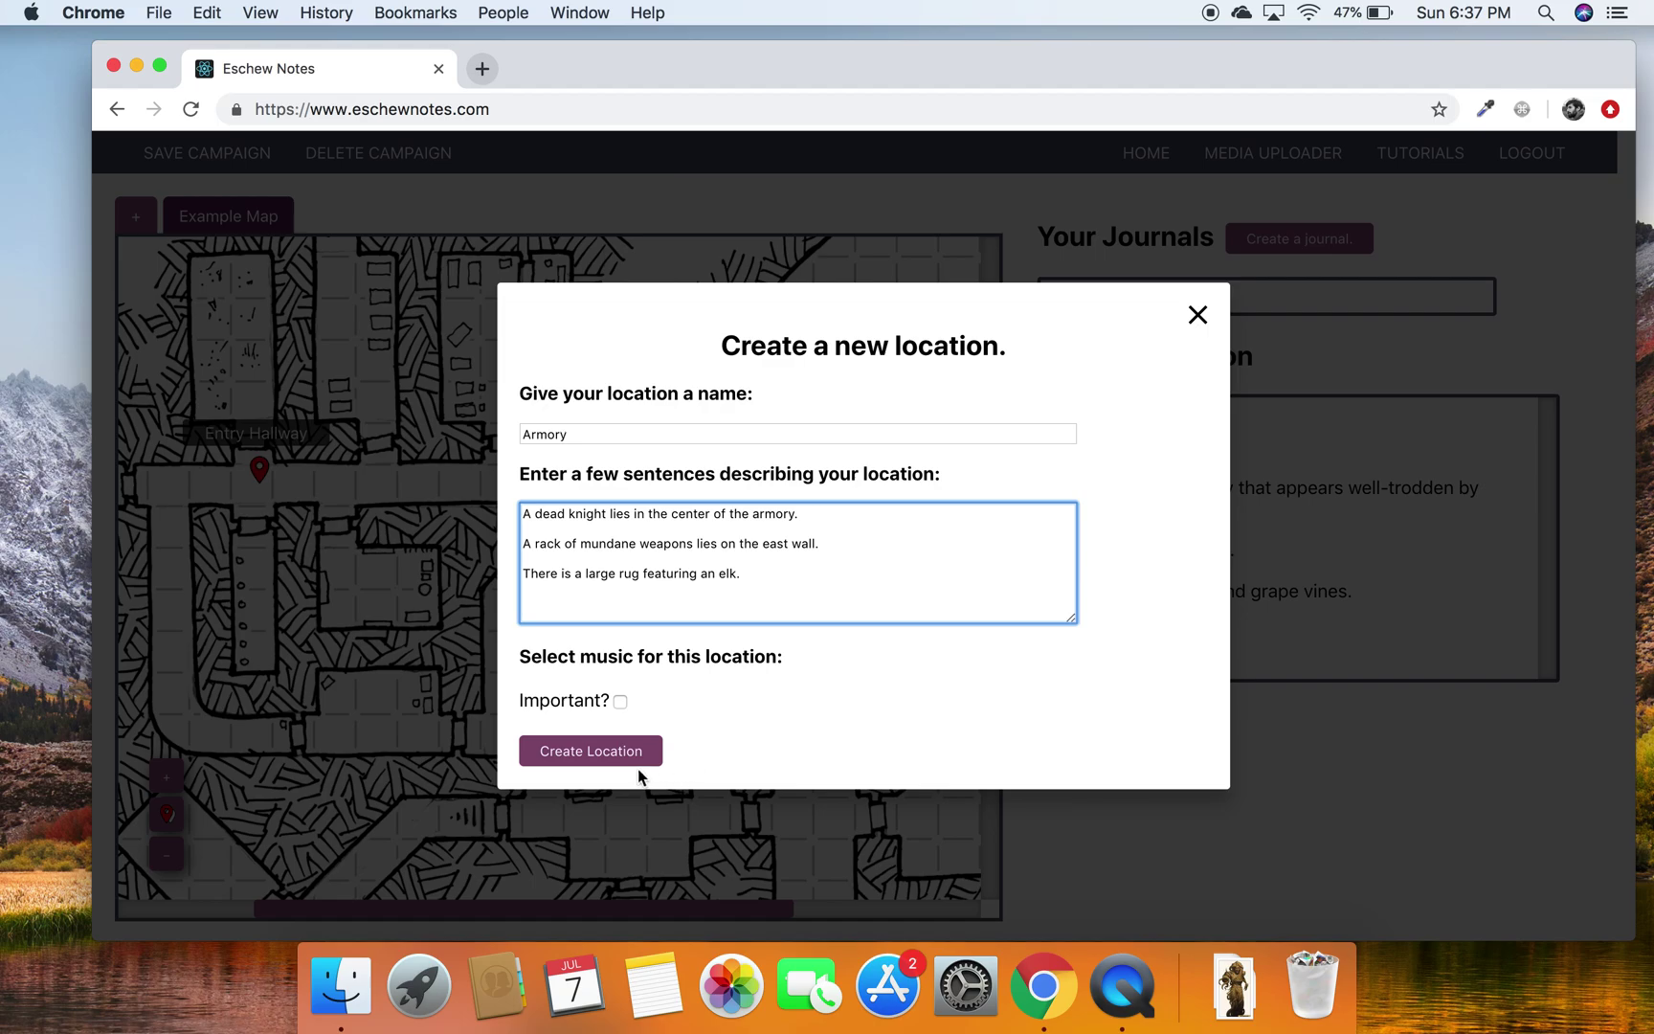
pyautogui.click(617, 753)
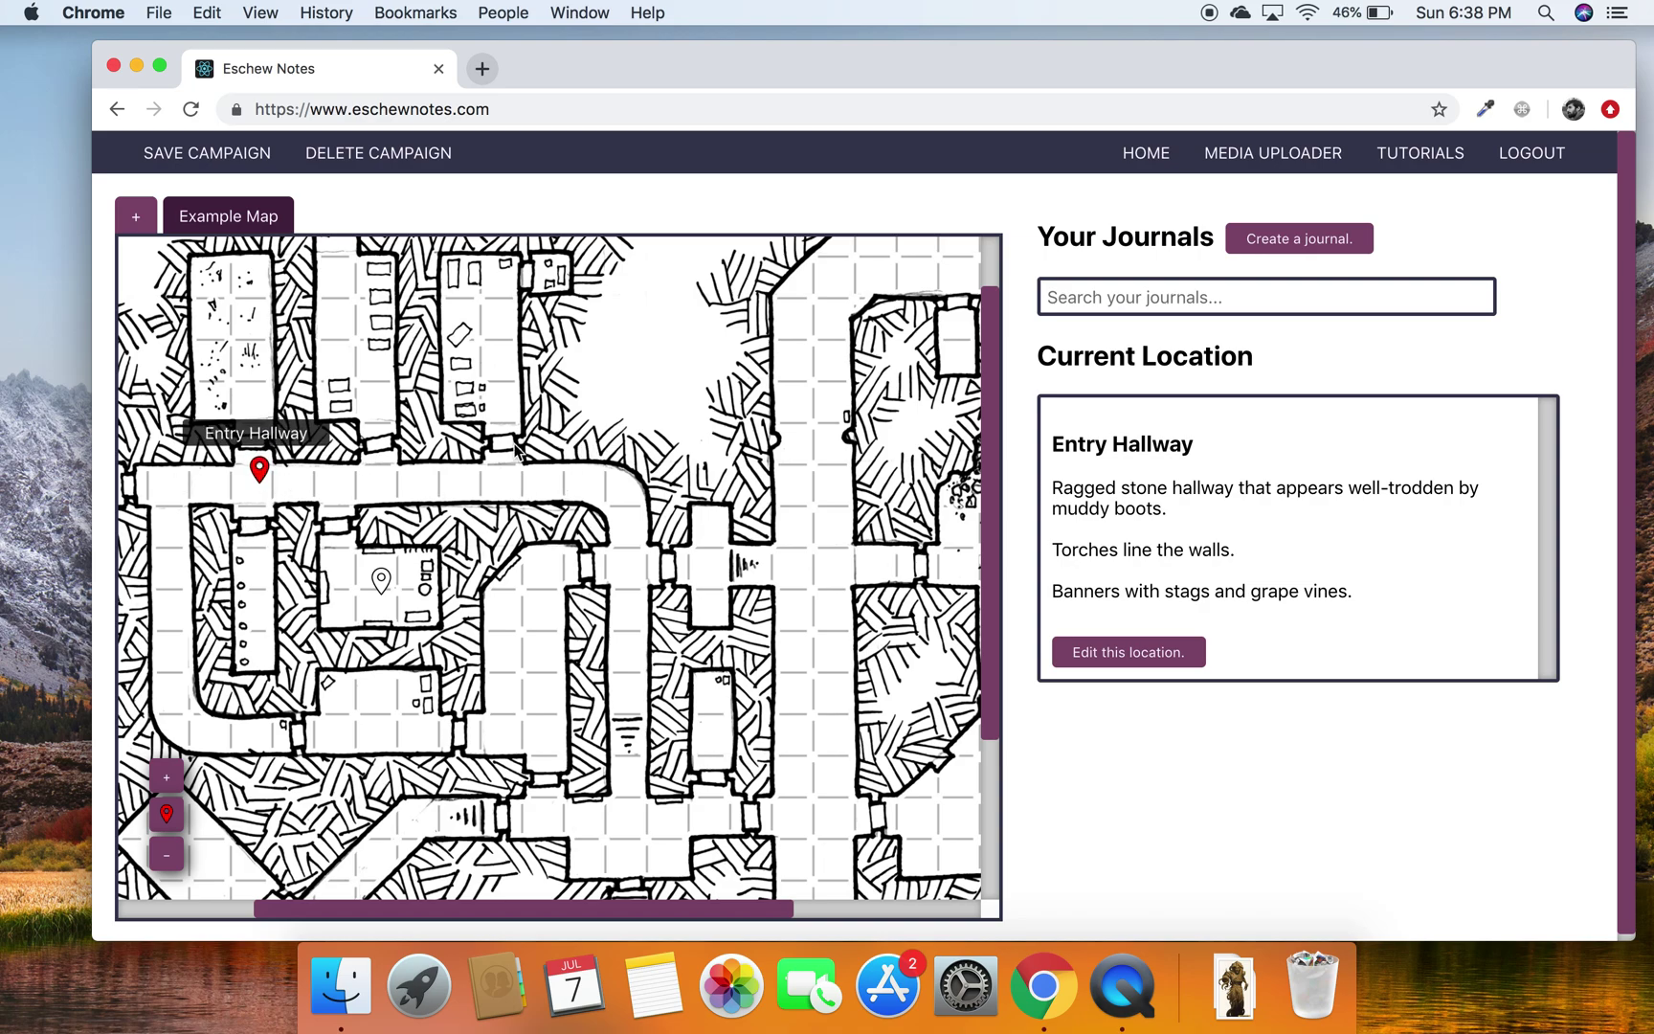
# Cycle through the map's location label display modes, including hidden labels, and finish with labels shown for all locations
pyautogui.hscroll(-5, 650, 506)
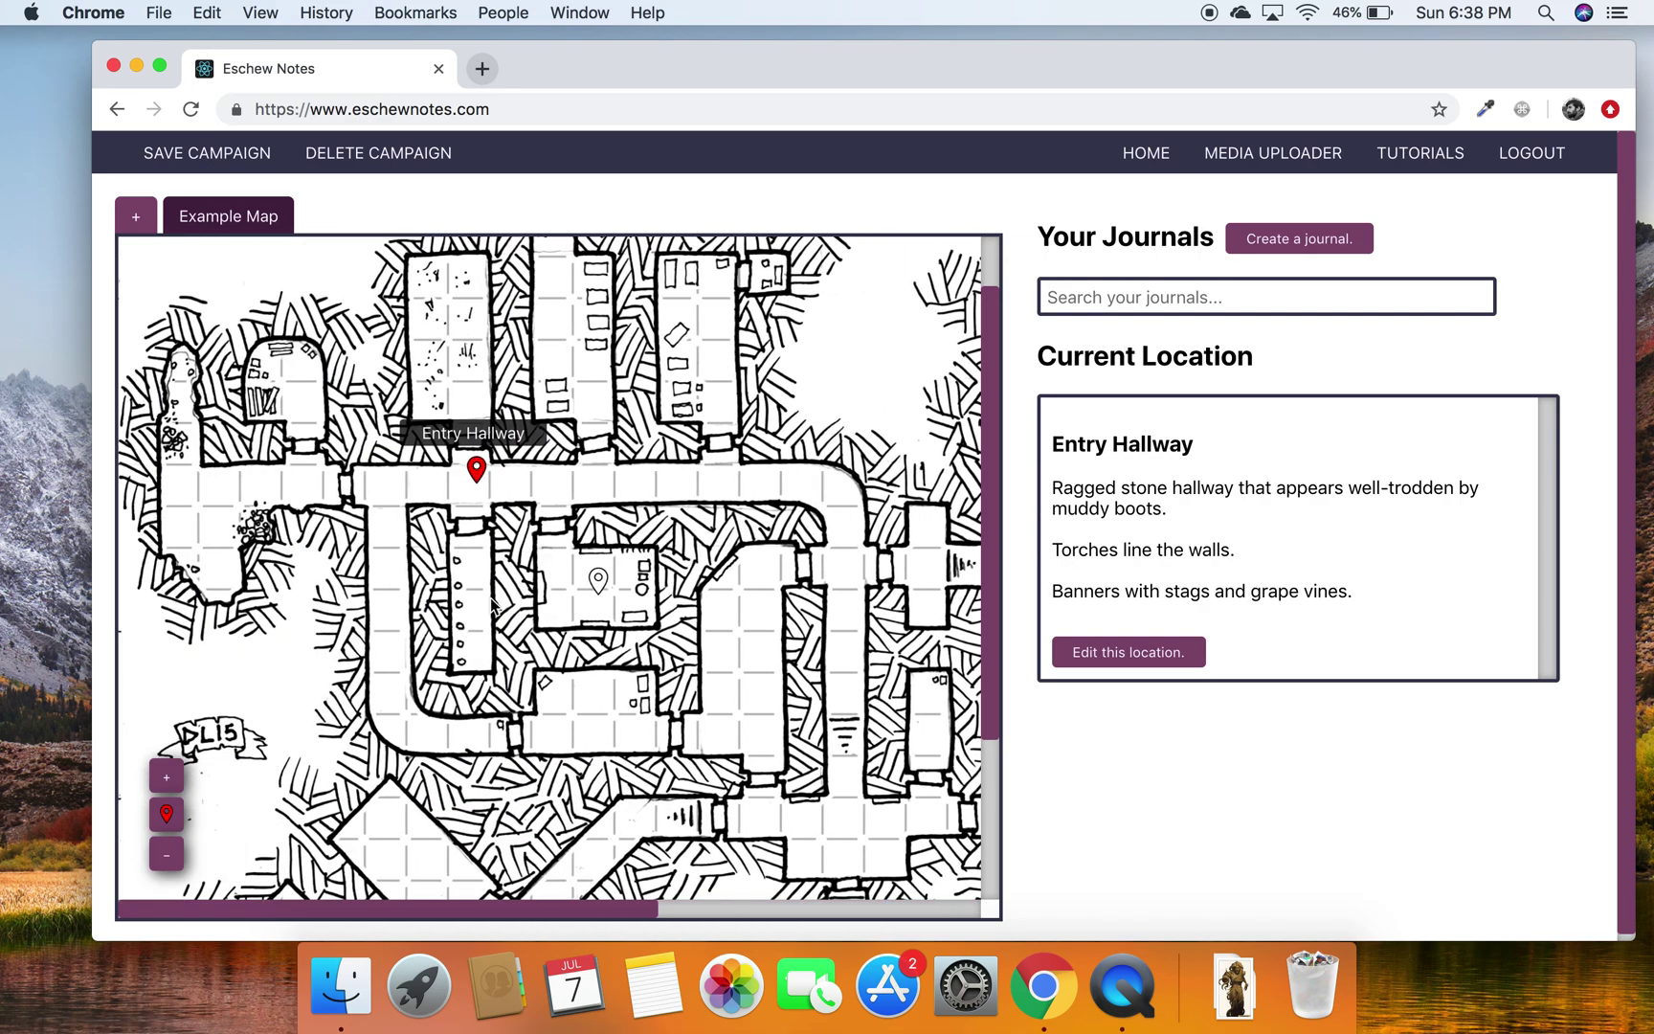
pyautogui.click(165, 814)
pyautogui.hscroll(3, 467, 734)
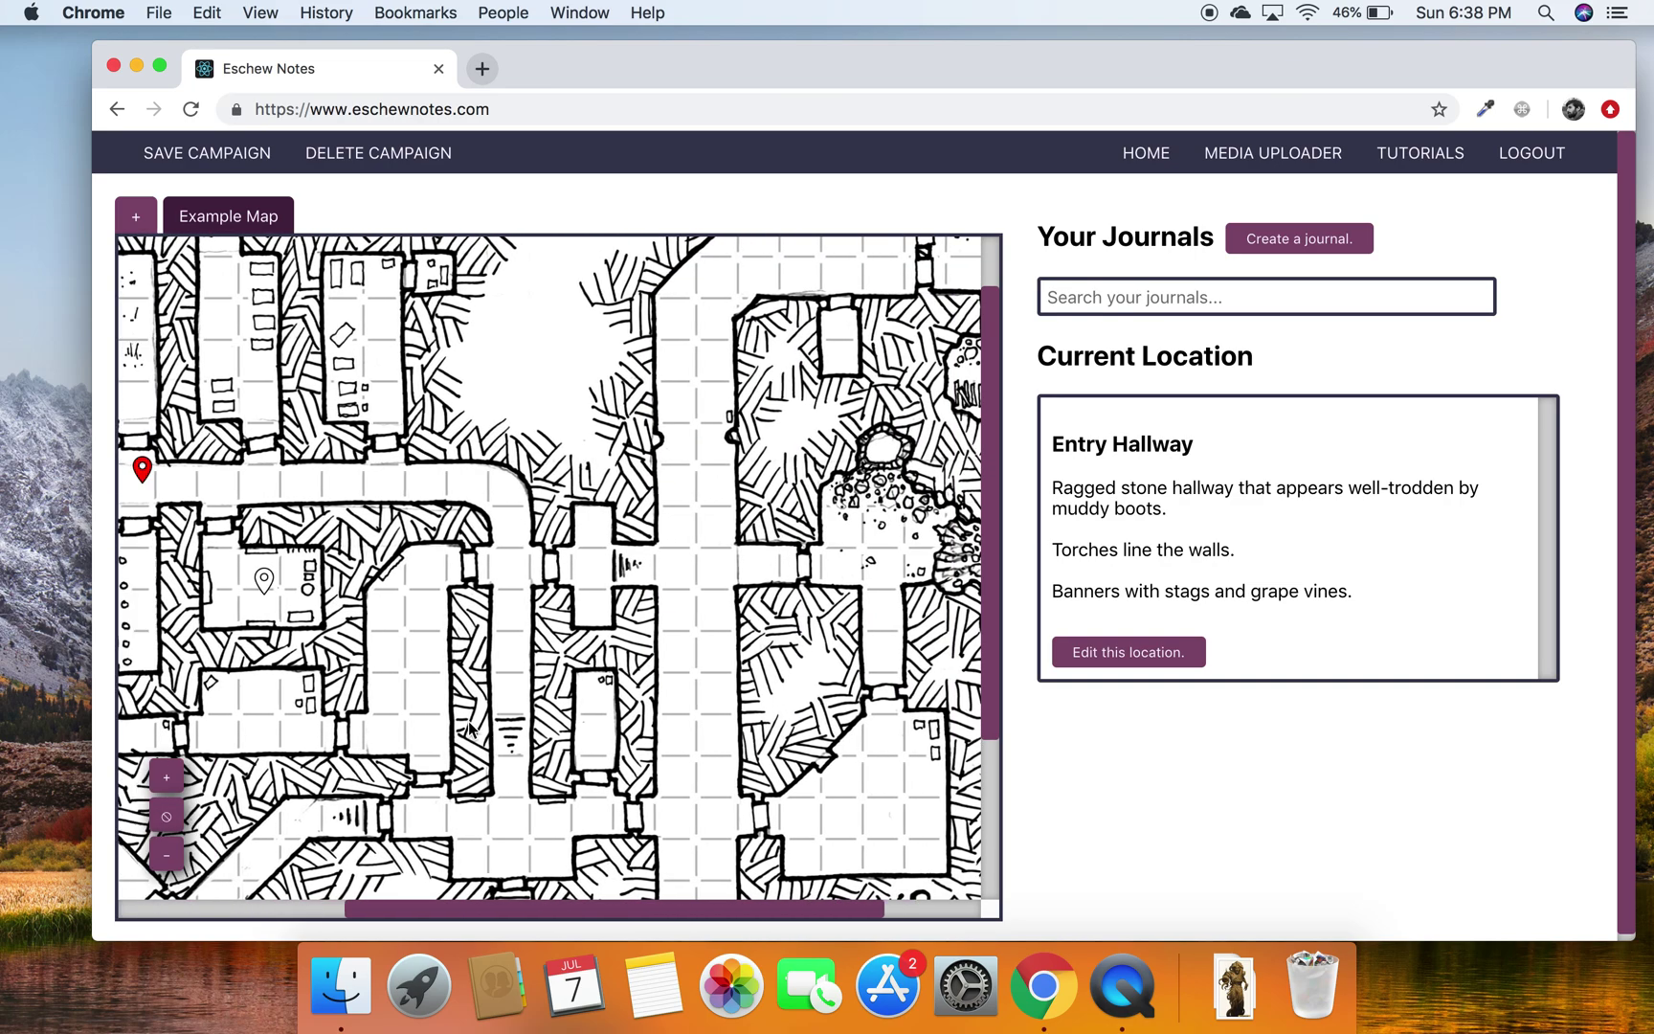
pyautogui.click(167, 815)
pyautogui.click(166, 816)
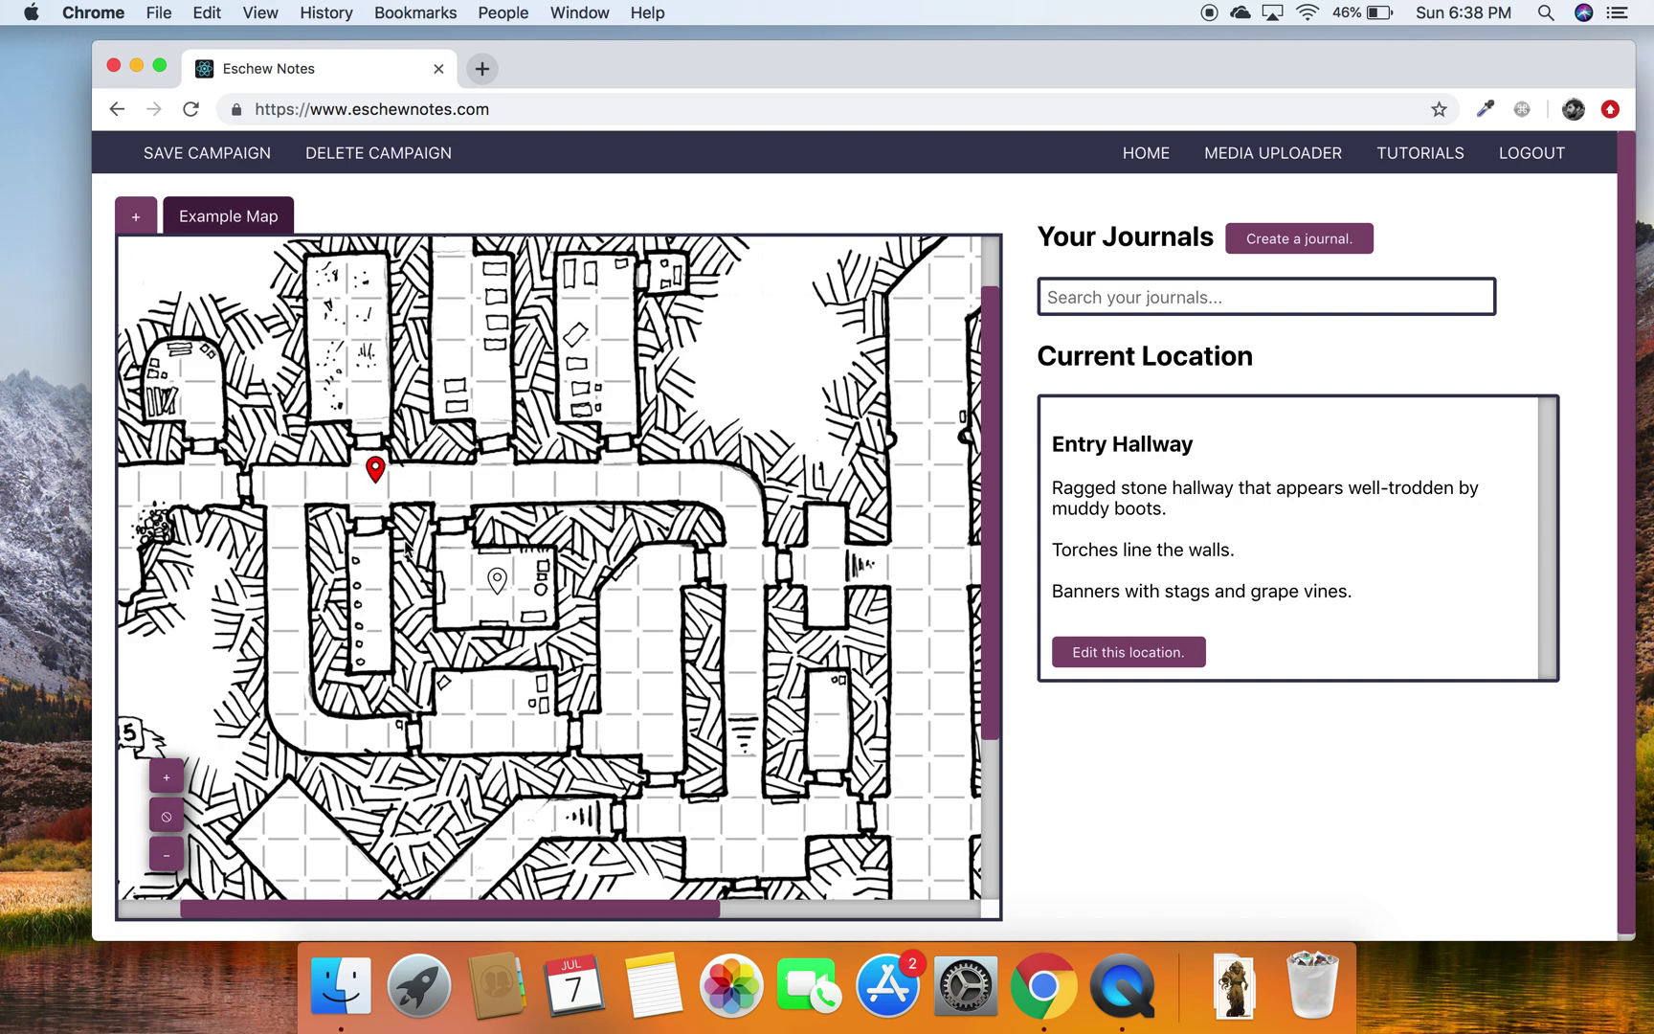
pyautogui.scroll(3, 405, 546)
pyautogui.hscroll(1, 405, 546)
pyautogui.scroll(-1, 405, 540)
pyautogui.hscroll(-1, 405, 540)
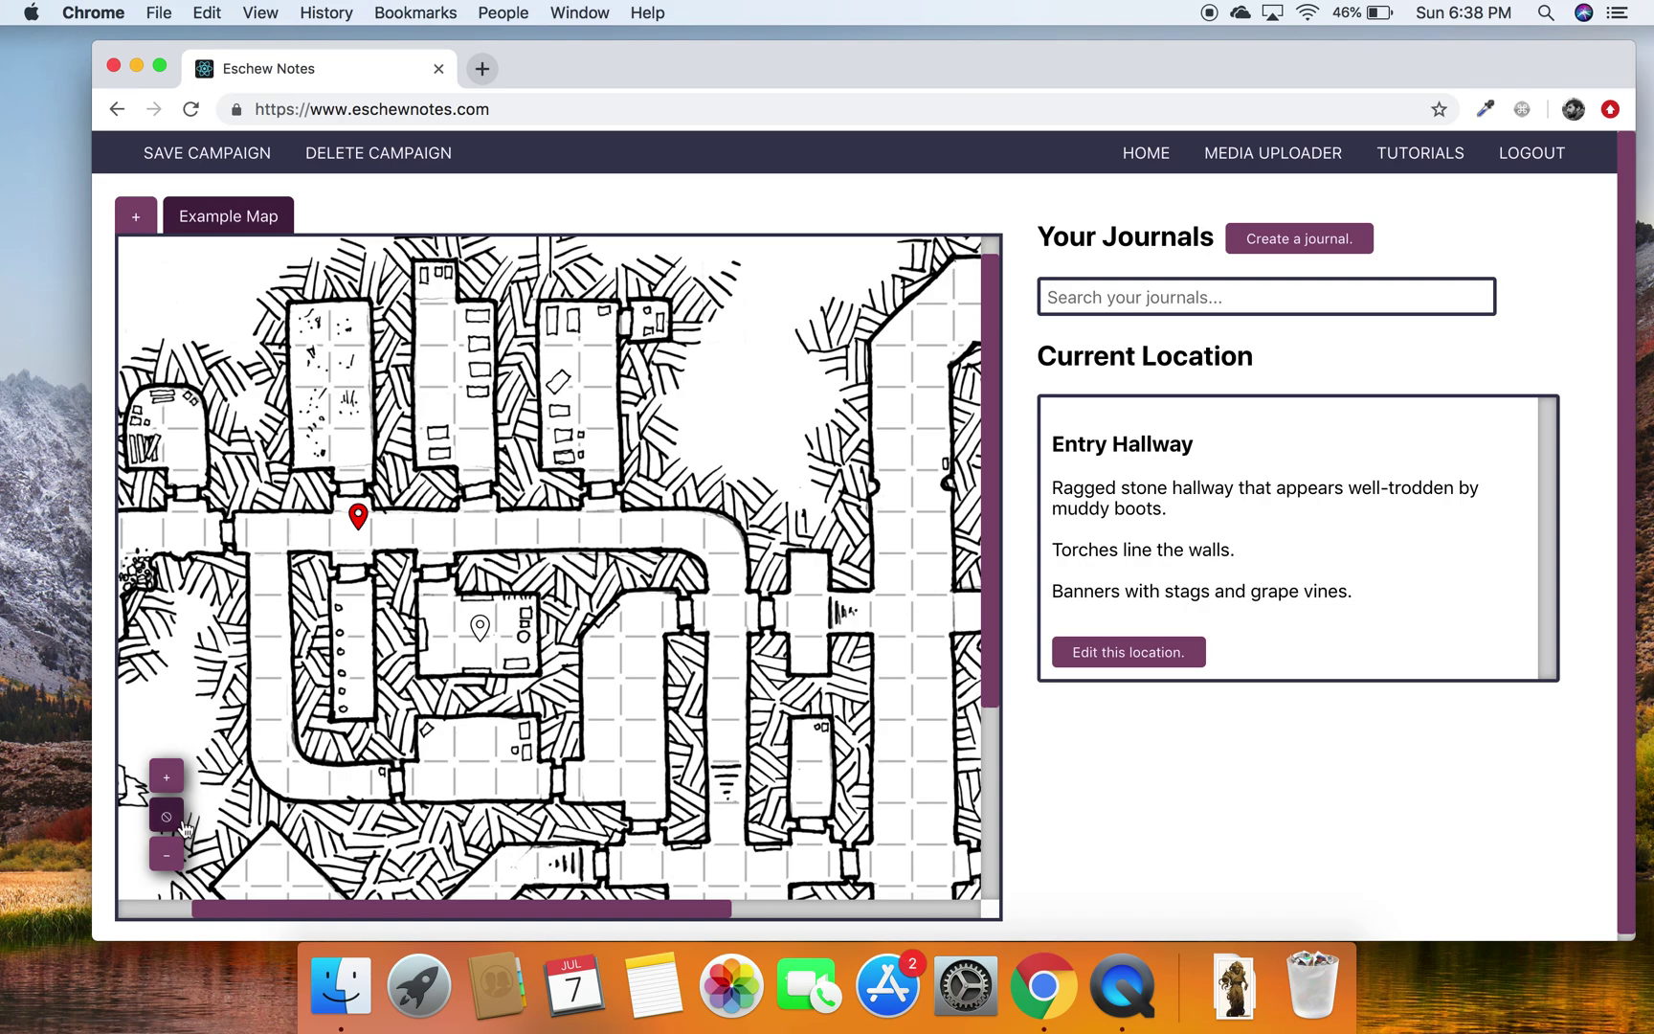
pyautogui.click(166, 816)
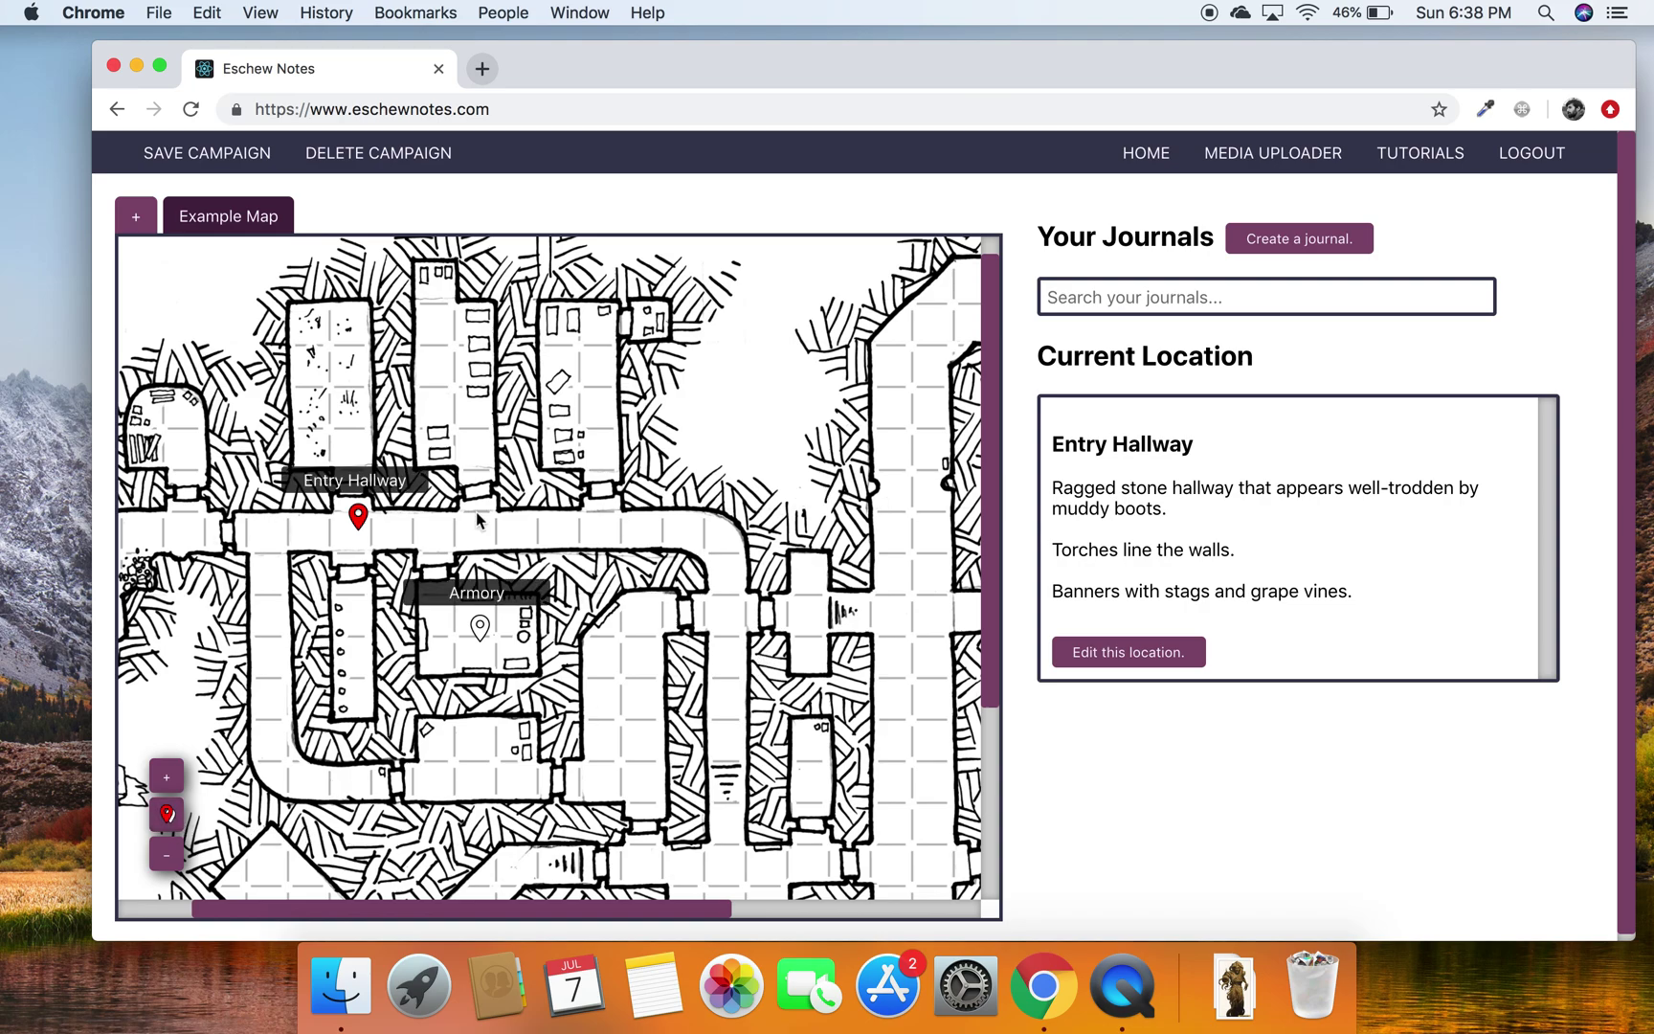
# Change the Entry Hallway description's last line to "Green banners with stags and grape vines." and update the location
pyautogui.click(1163, 659)
pyautogui.click(777, 569)
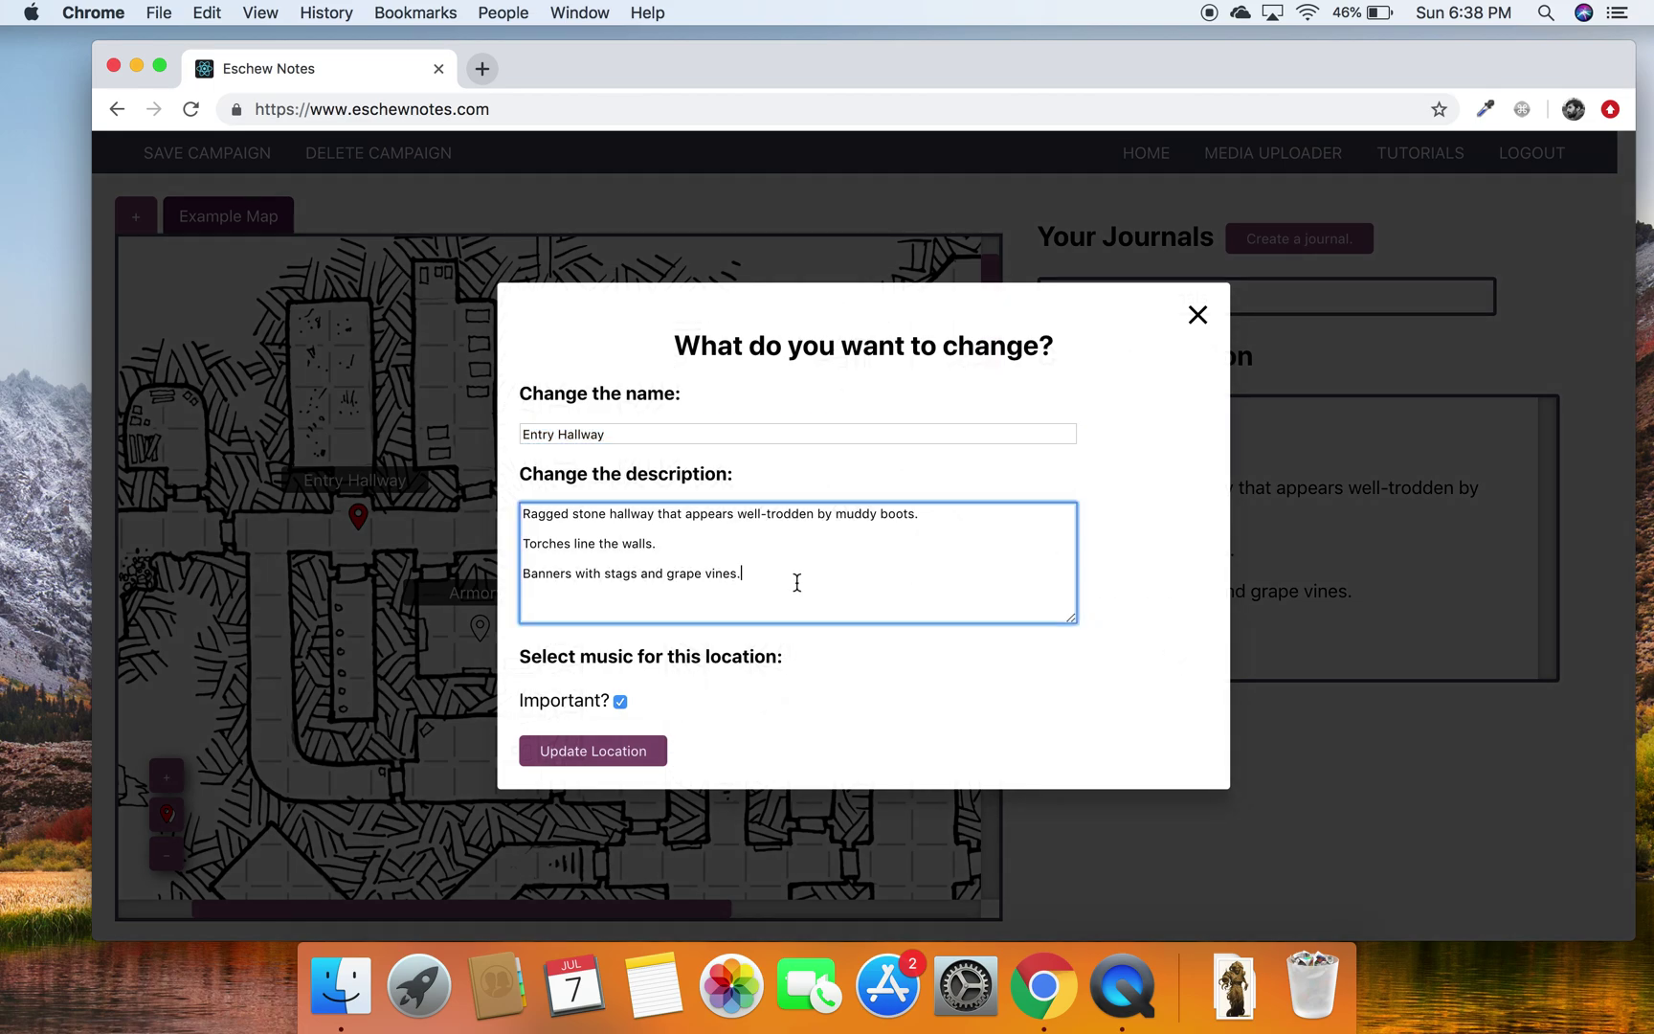
pyautogui.moveTo(534, 575); pyautogui.dragTo(527, 575)
pyautogui.write('Green b')
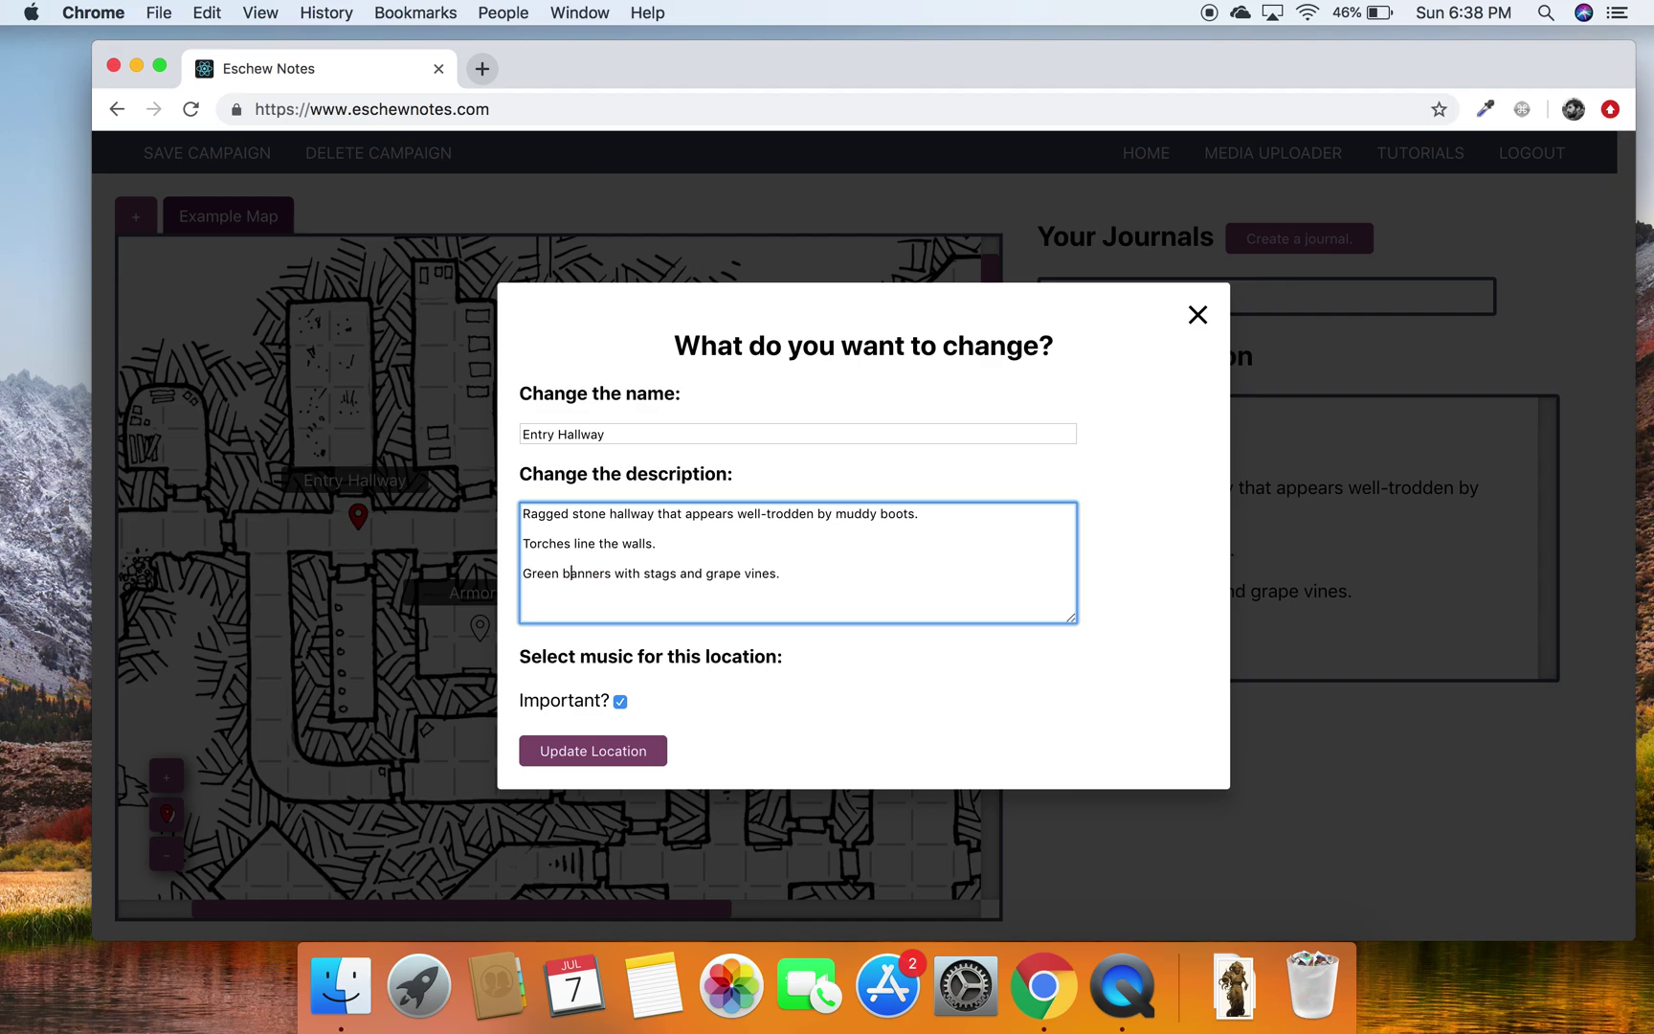
pyautogui.click(603, 752)
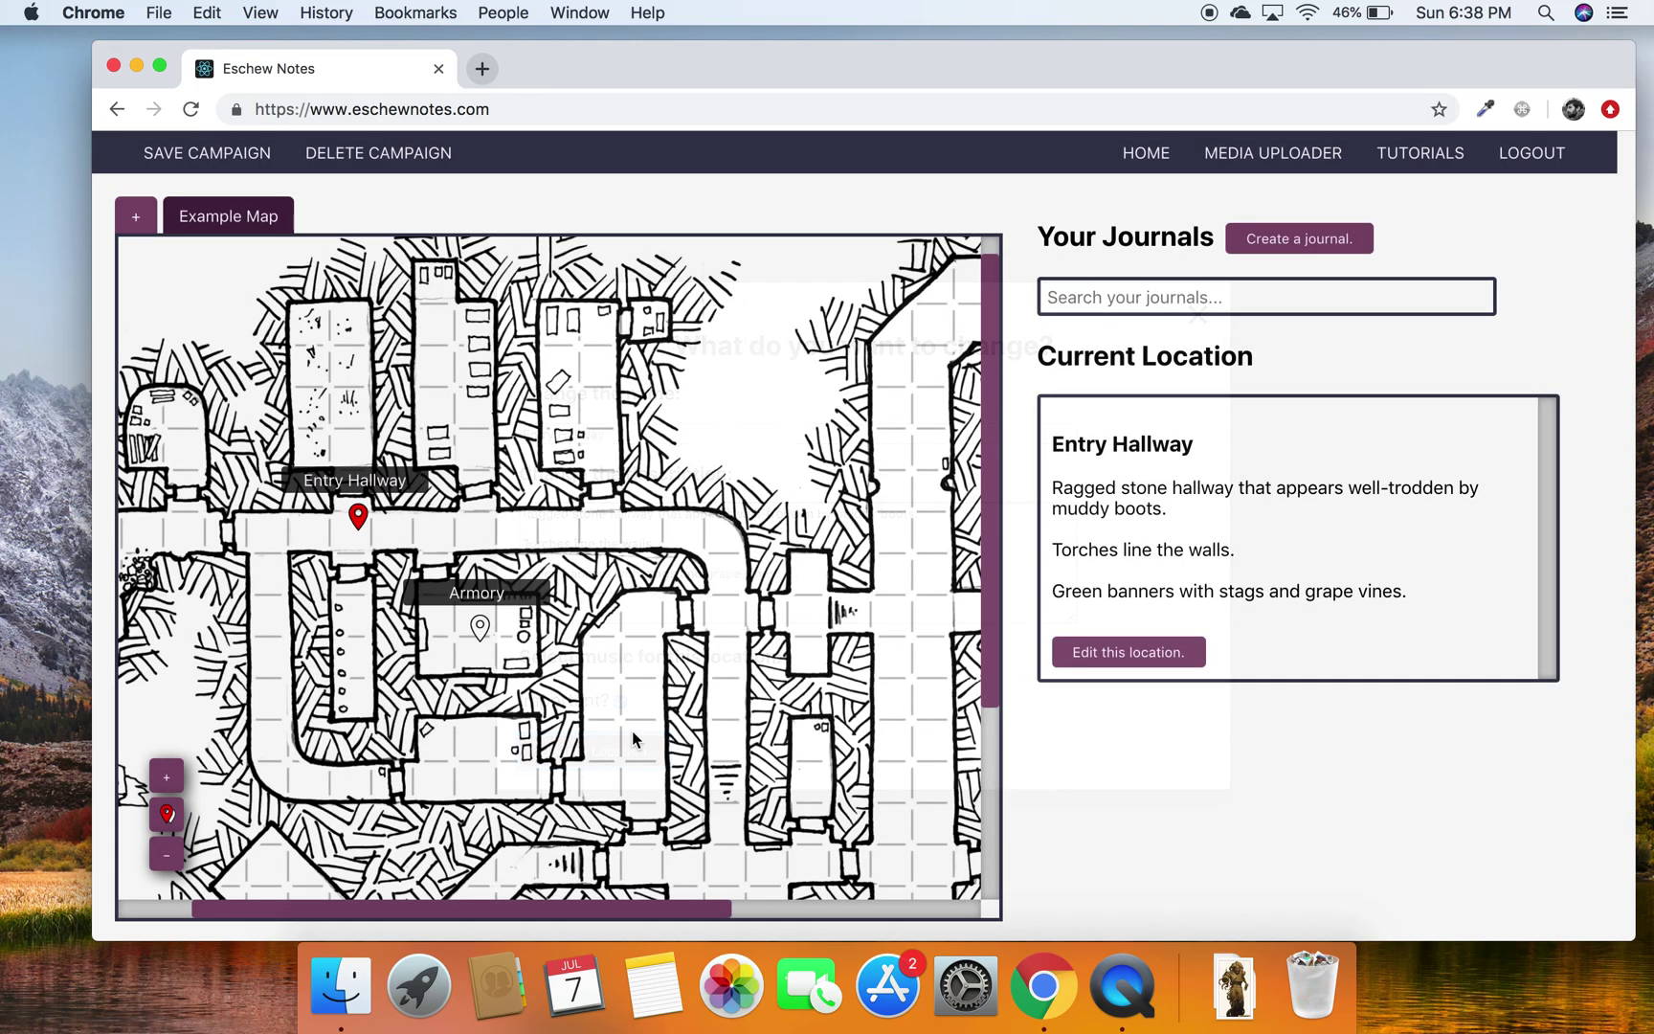
pyautogui.moveTo(1067, 595); pyautogui.dragTo(1199, 594)
pyautogui.click(1258, 605)
pyautogui.scroll(1, 659, 471)
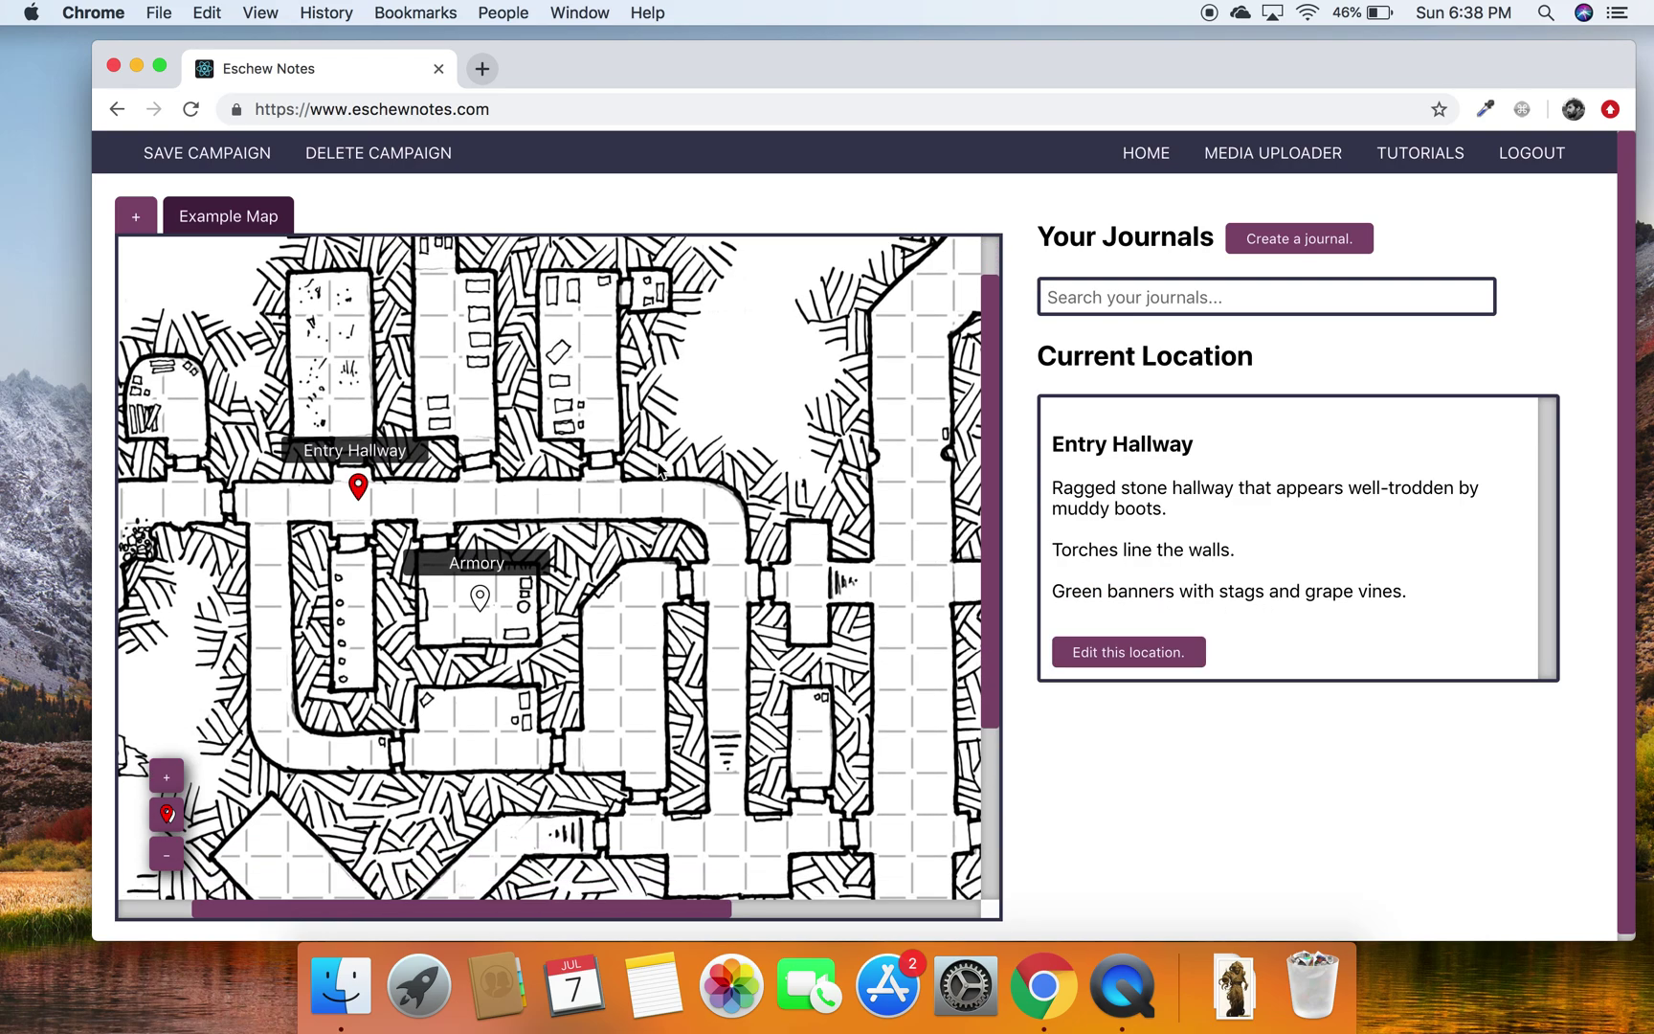
pyautogui.hscroll(3, 546, 422)
pyautogui.hscroll(-5, 460, 345)
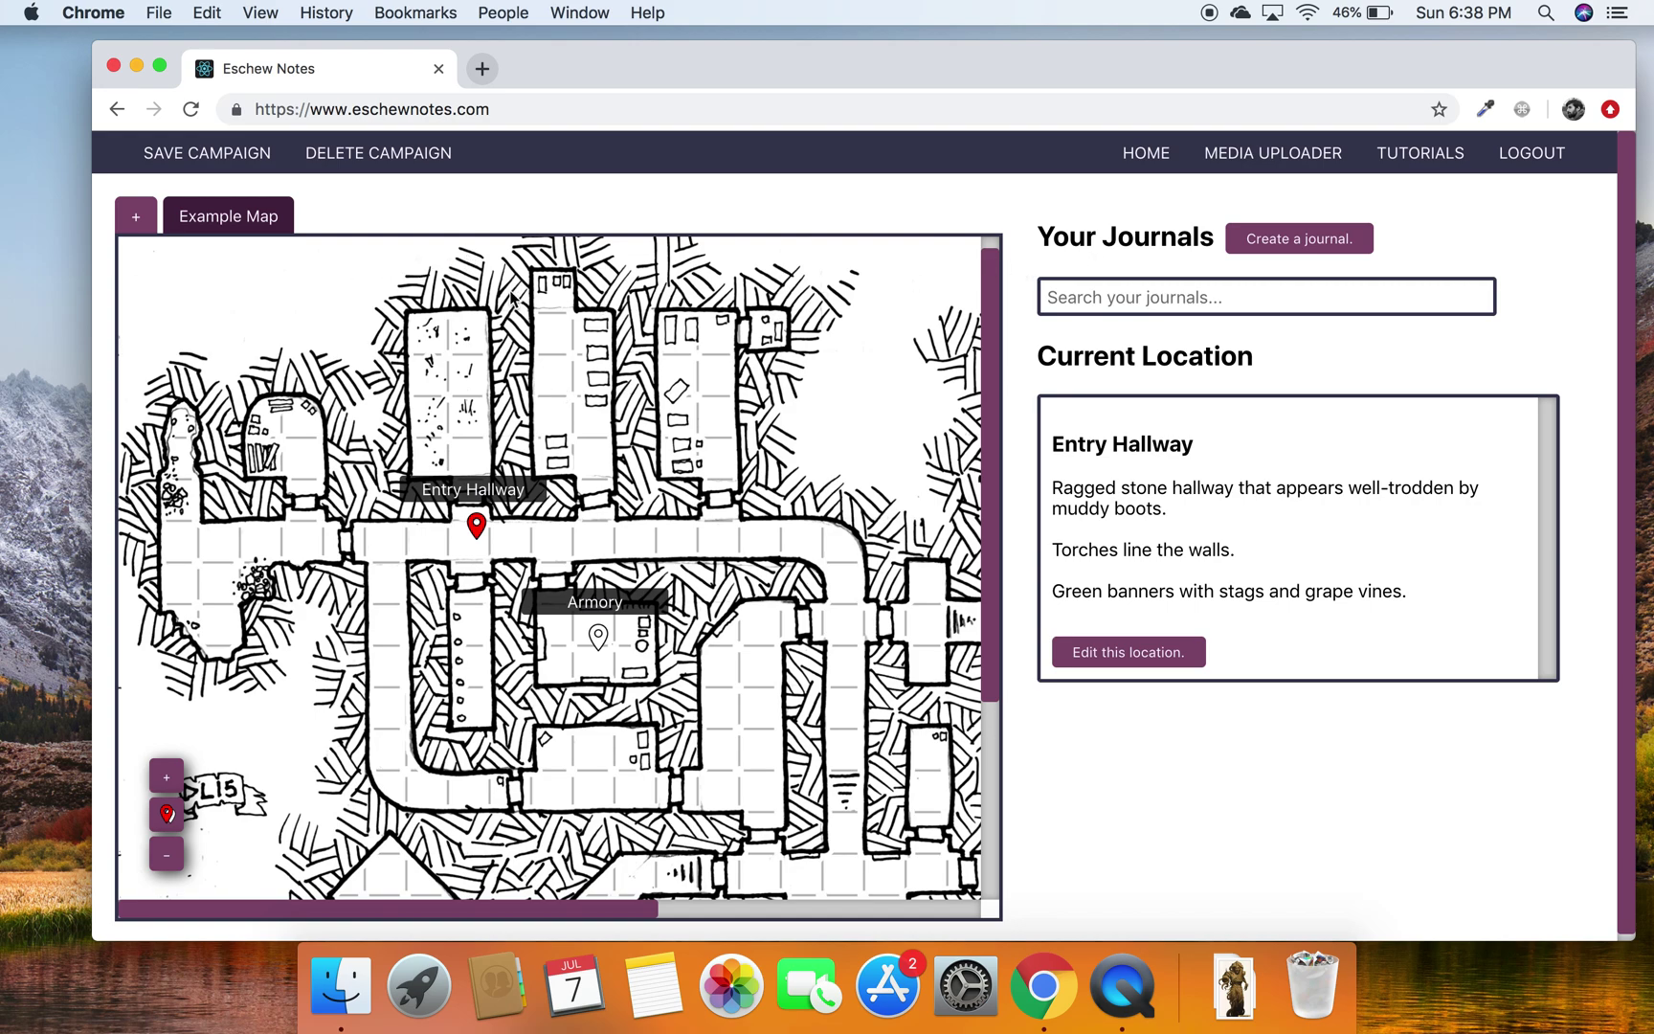
pyautogui.click(149, 224)
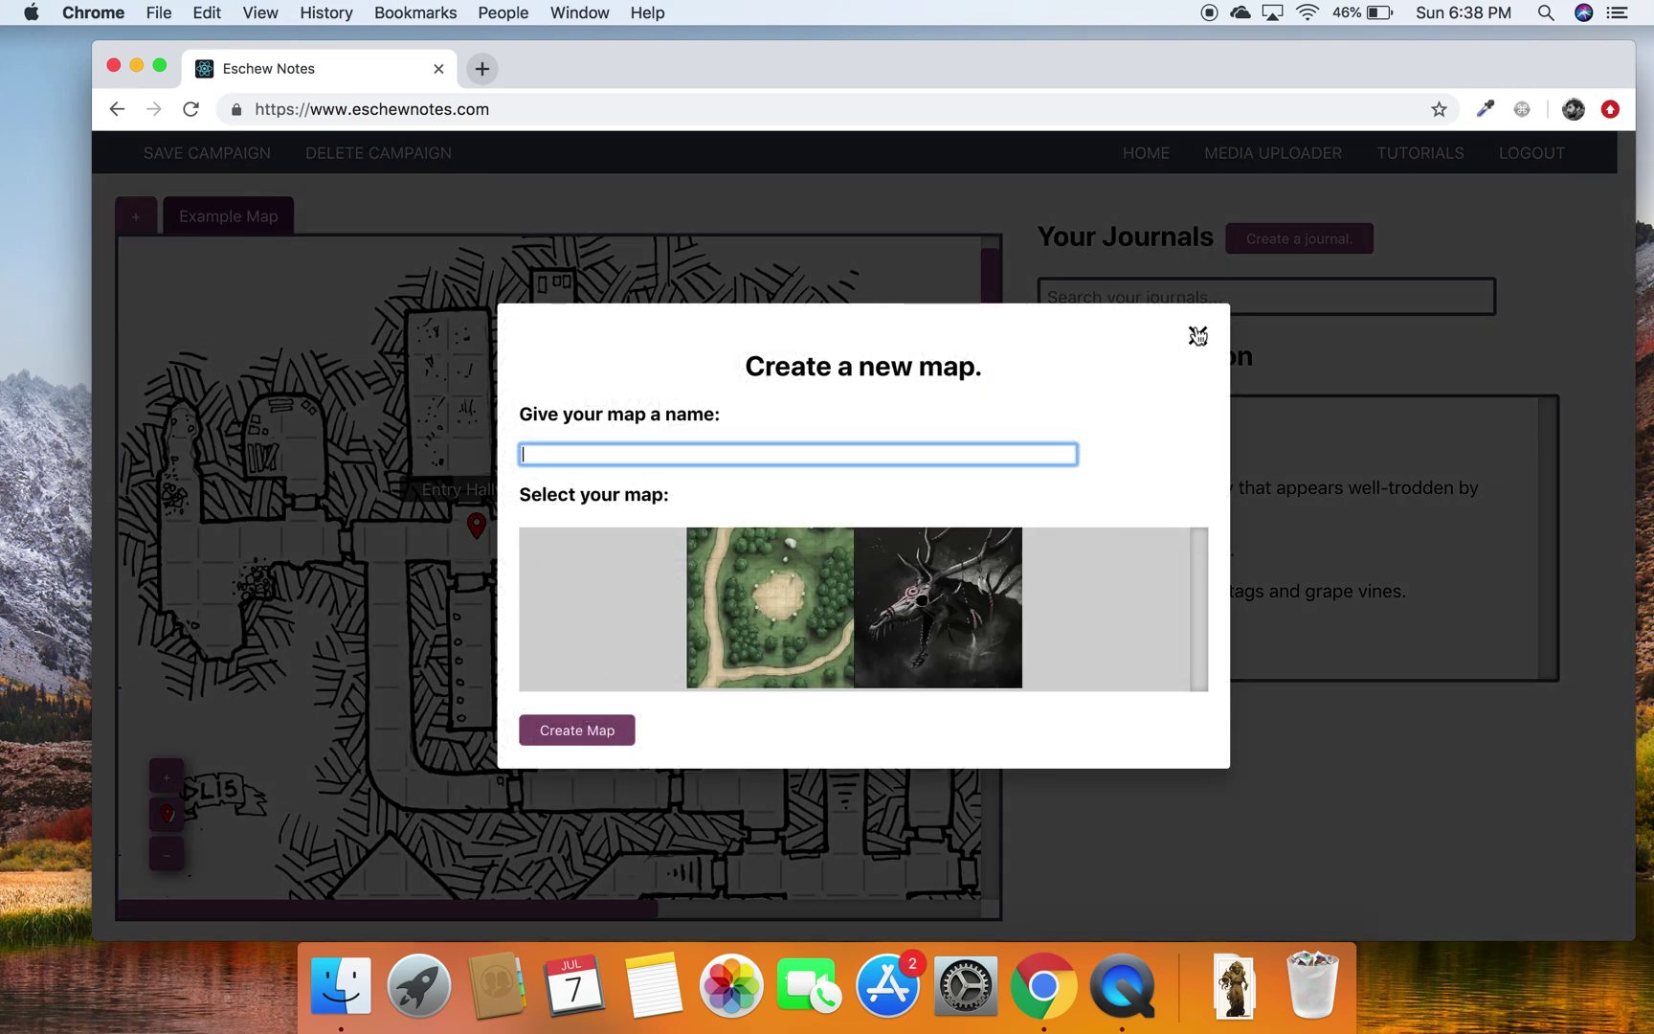
pyautogui.click(1197, 337)
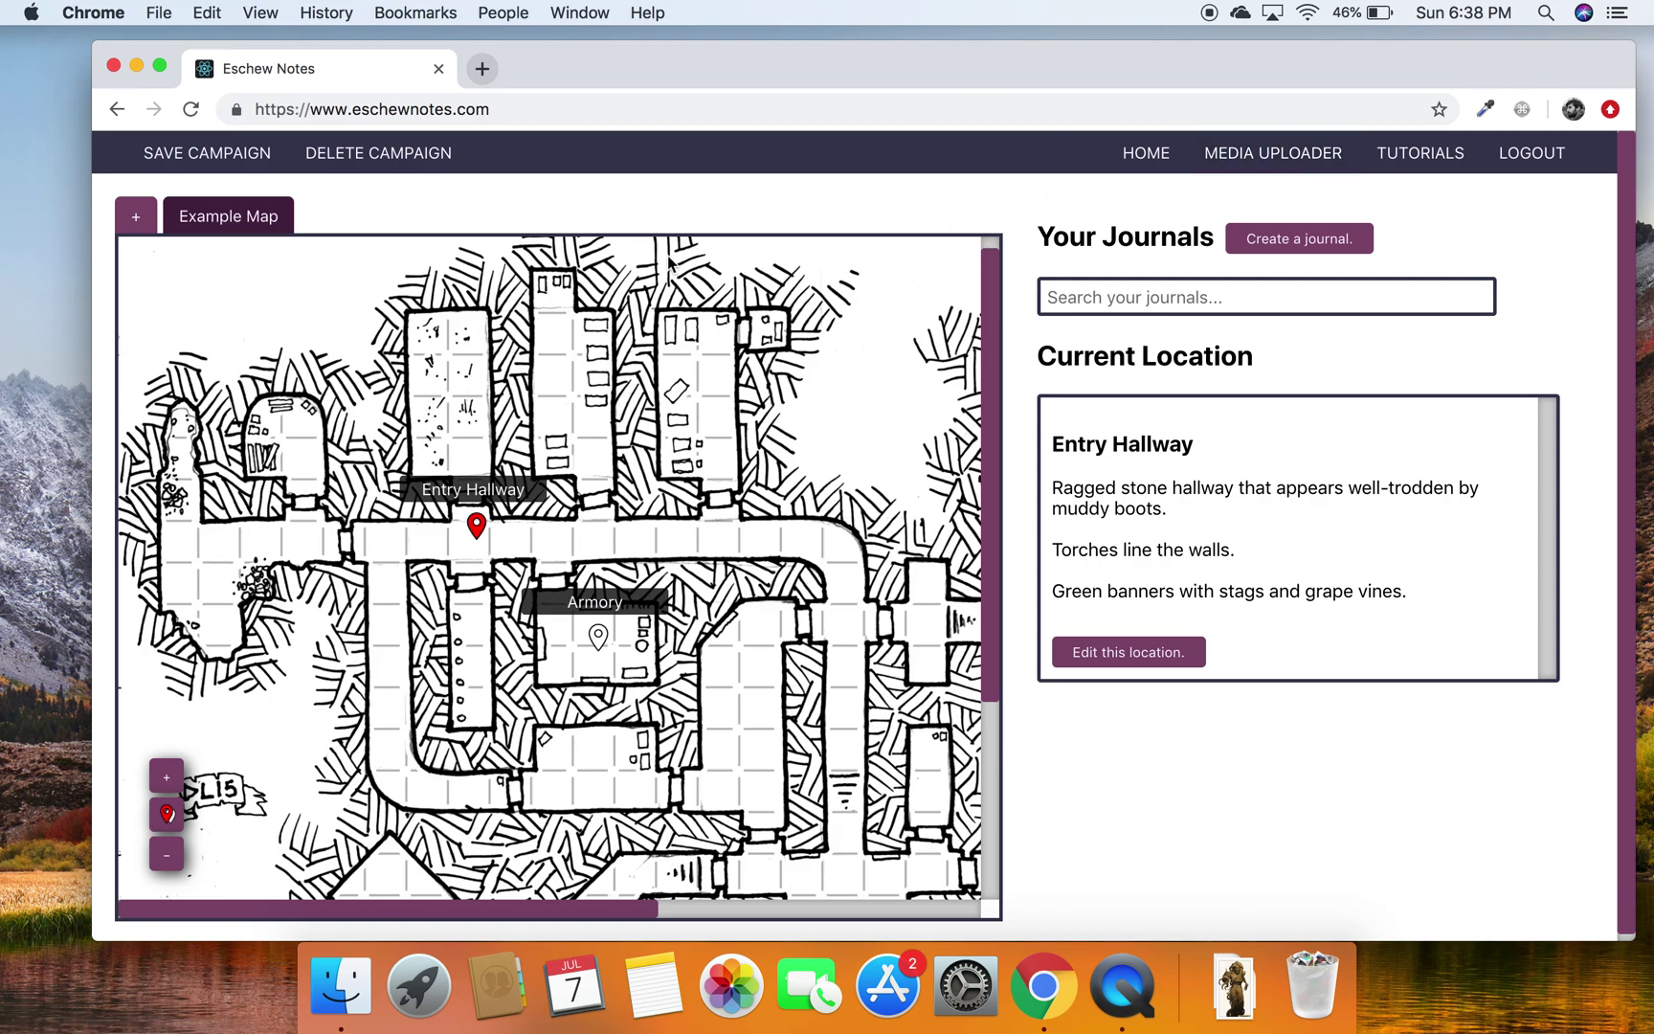
# Upload Heraldry.jpg from the Desktop folder to the campaign's media library
pyautogui.click(1257, 165)
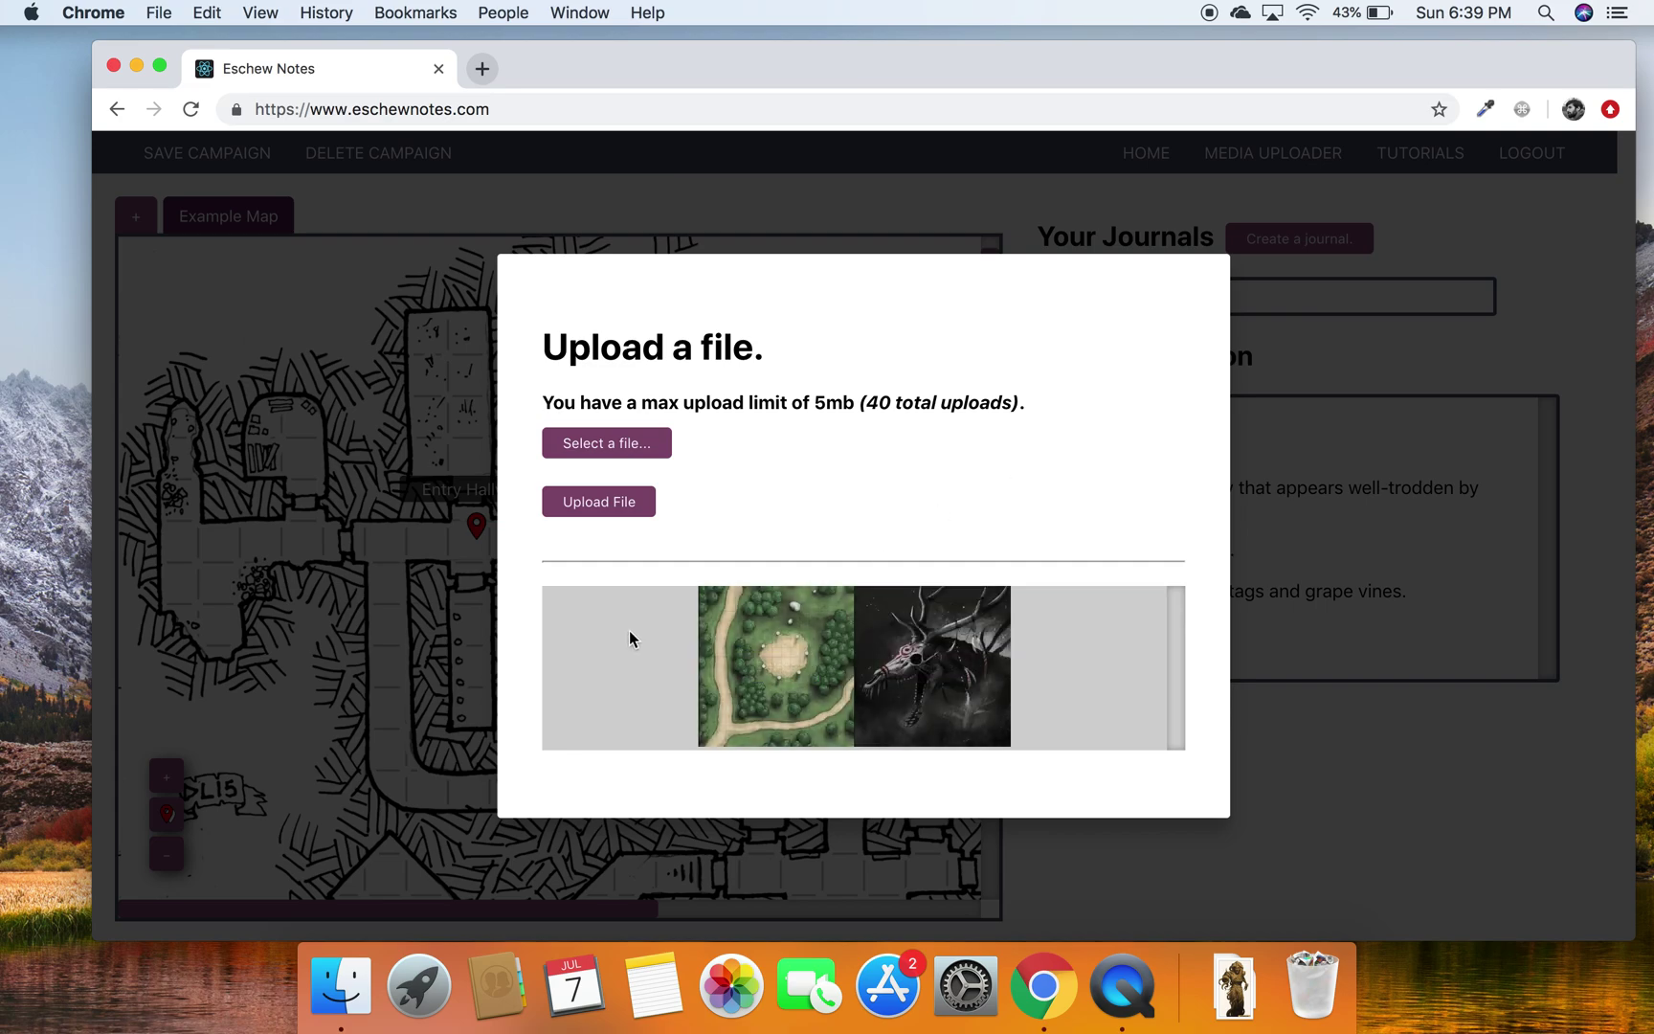
pyautogui.moveTo(803, 589)
pyautogui.doubleClick(606, 444)
pyautogui.click(876, 458)
pyautogui.moveTo(624, 452); pyautogui.dragTo(627, 452)
pyautogui.click(581, 444)
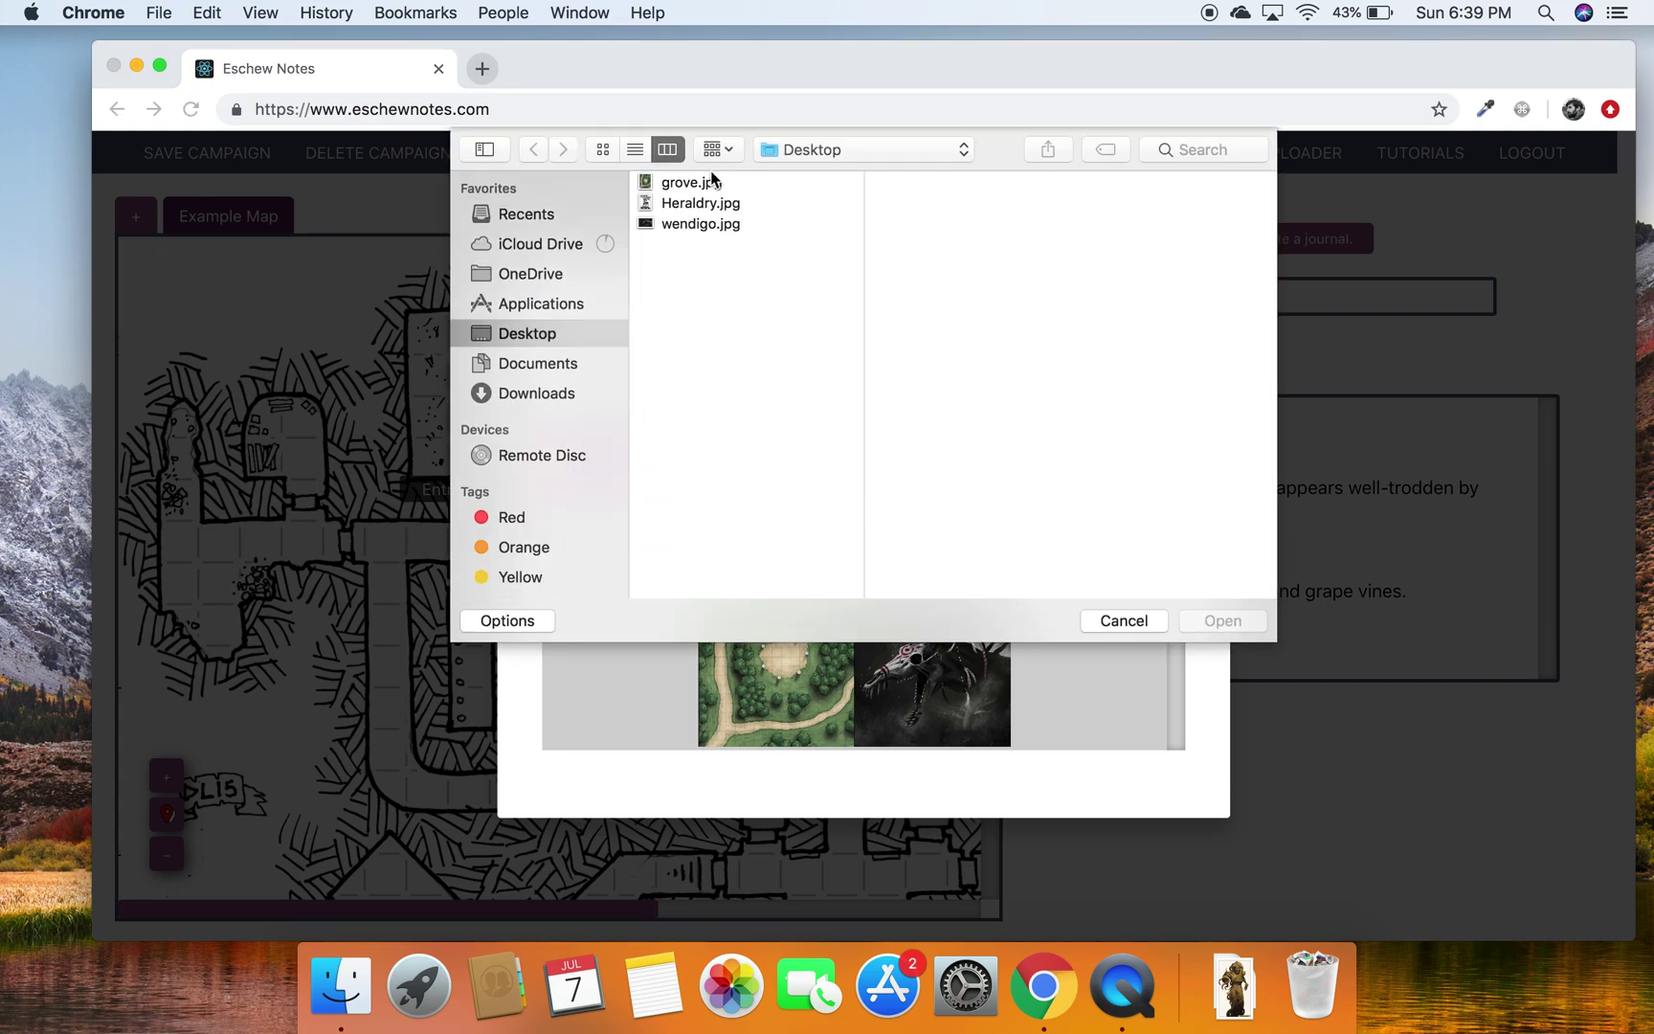
pyautogui.click(707, 204)
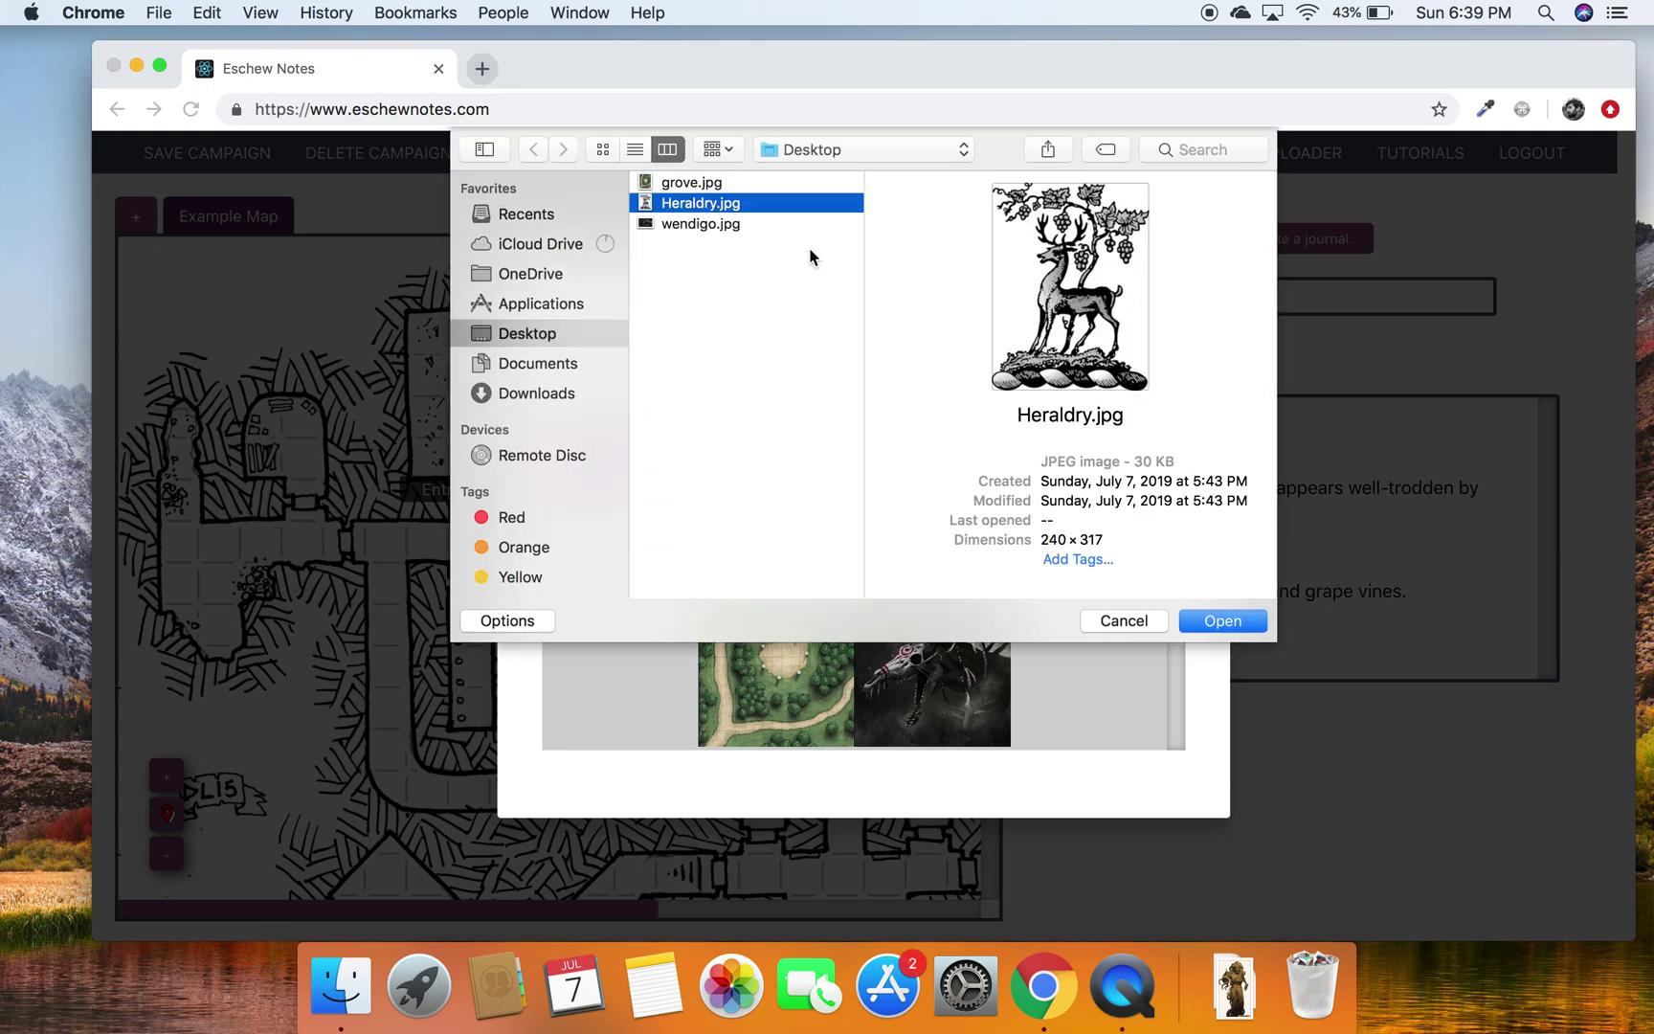
pyautogui.click(1208, 622)
pyautogui.click(607, 514)
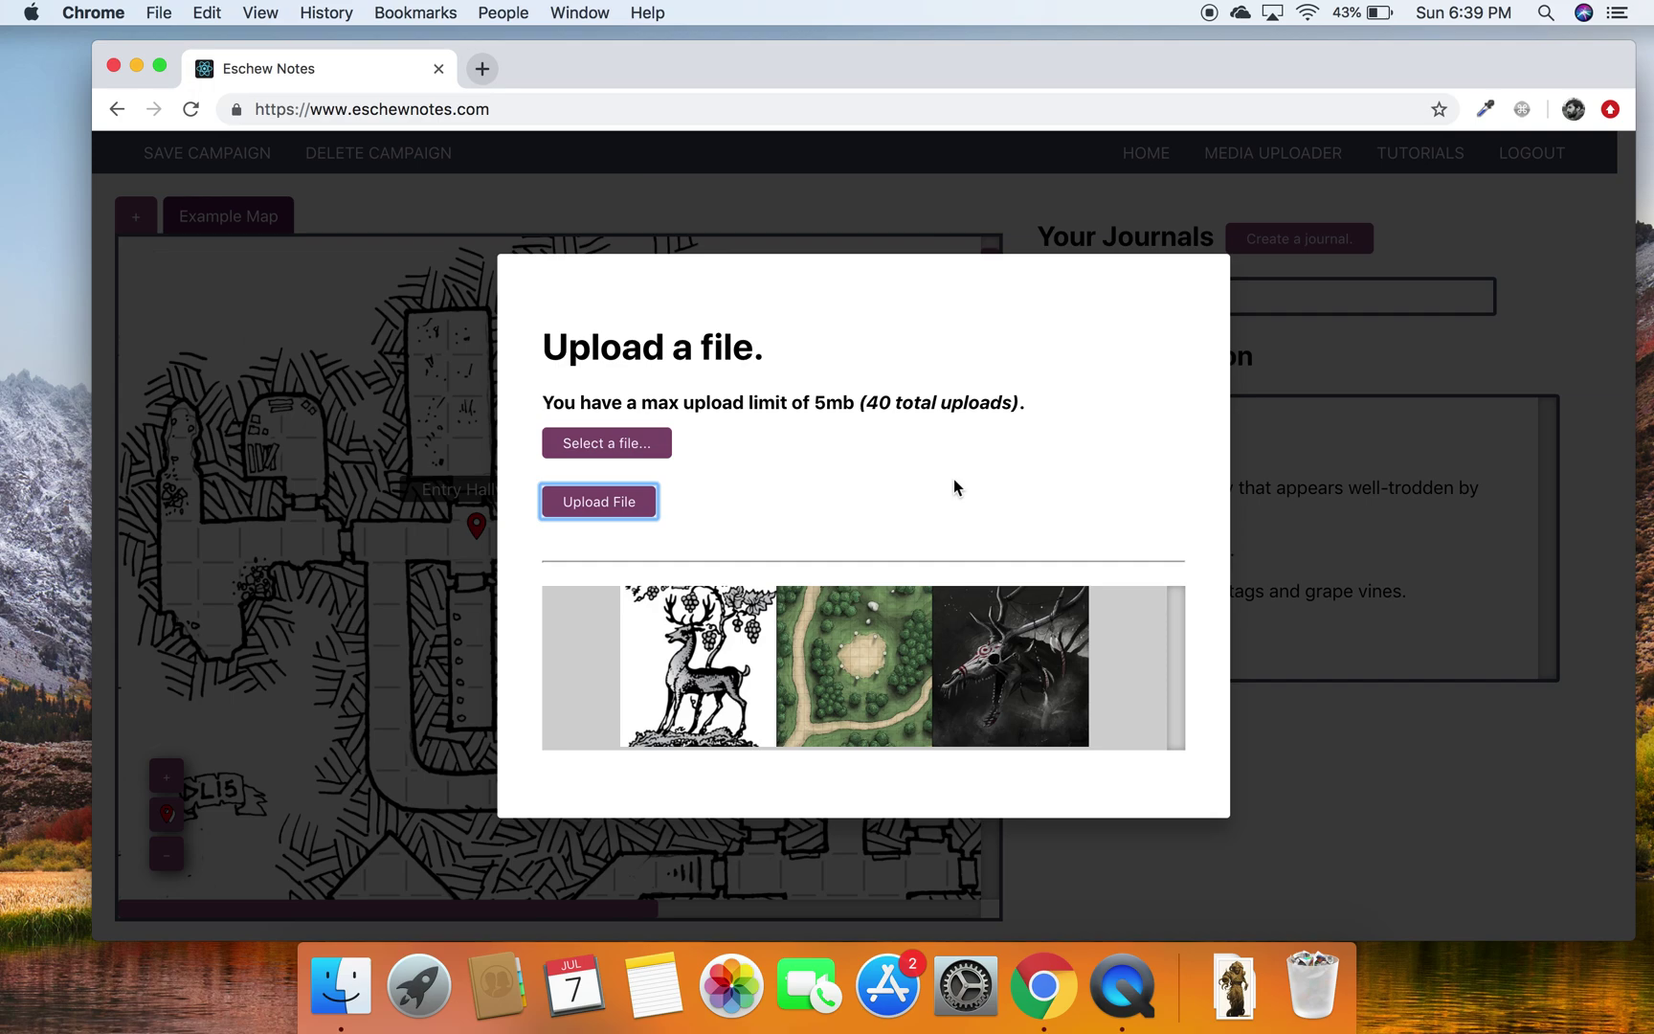
# Examine the delete option on the uploaded images and close the media uploader
pyautogui.moveTo(650, 709)
pyautogui.moveTo(970, 617)
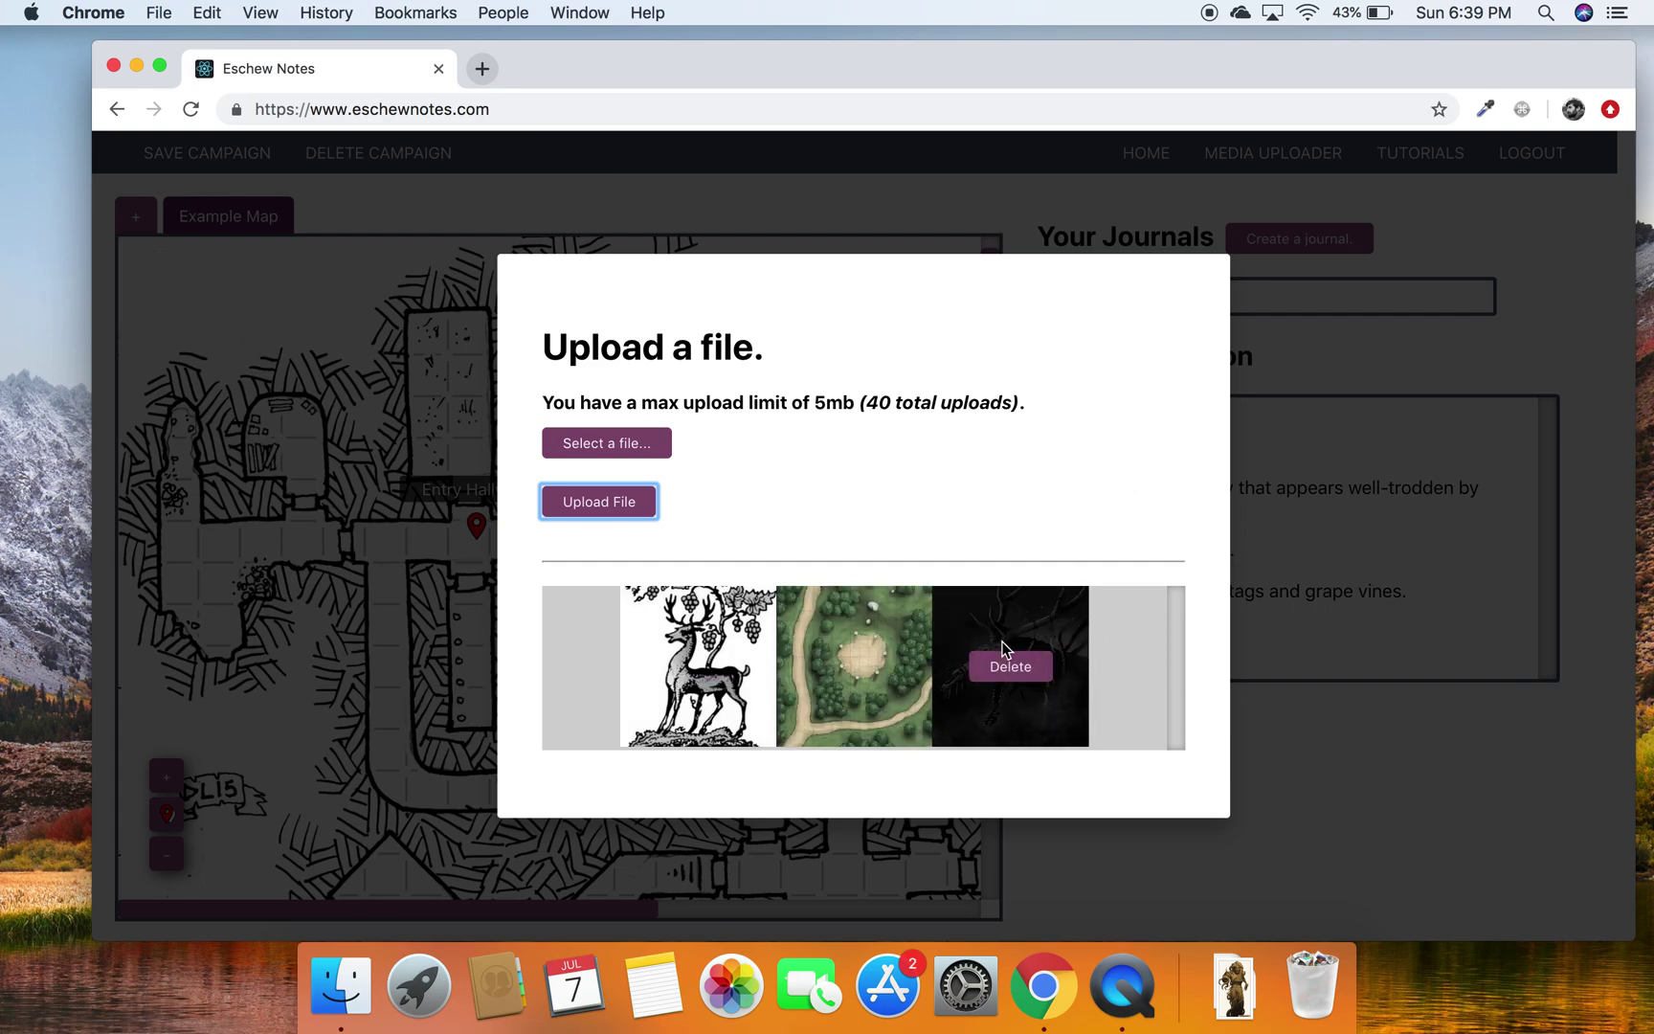
pyautogui.click(1124, 490)
pyautogui.click(1419, 834)
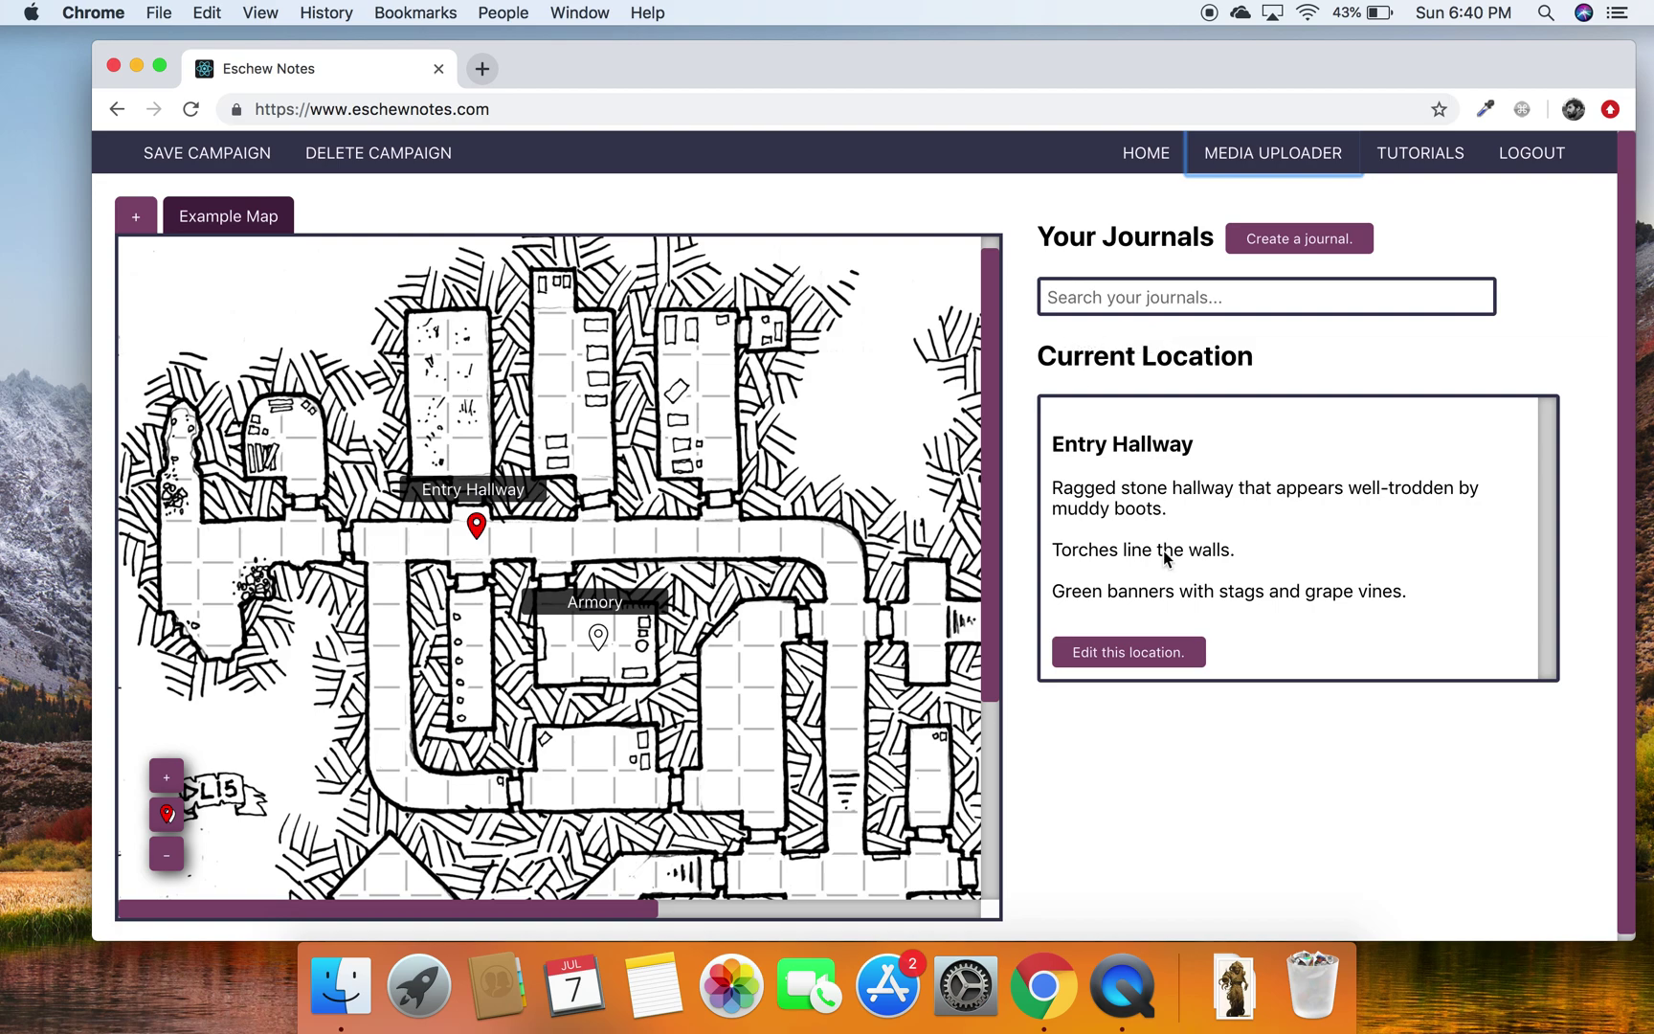
pyautogui.click(1170, 723)
# Start a new journal and name it "Knights of Stag and Wine"
pyautogui.click(1283, 251)
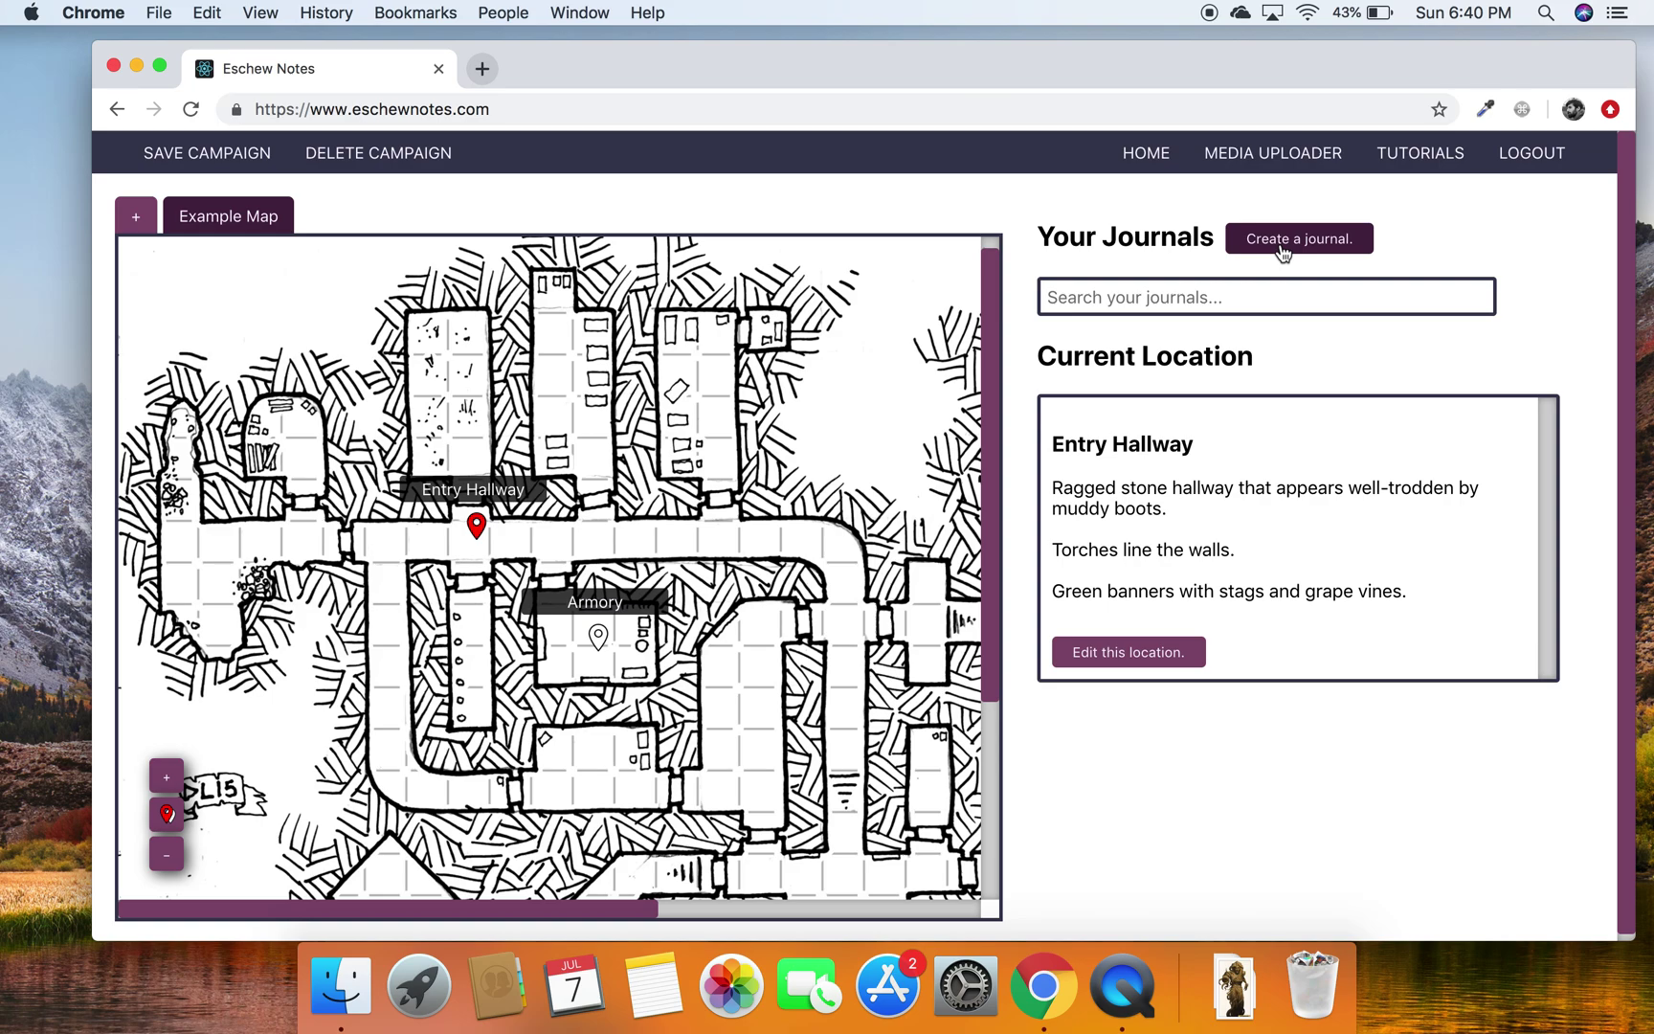
pyautogui.click(1282, 251)
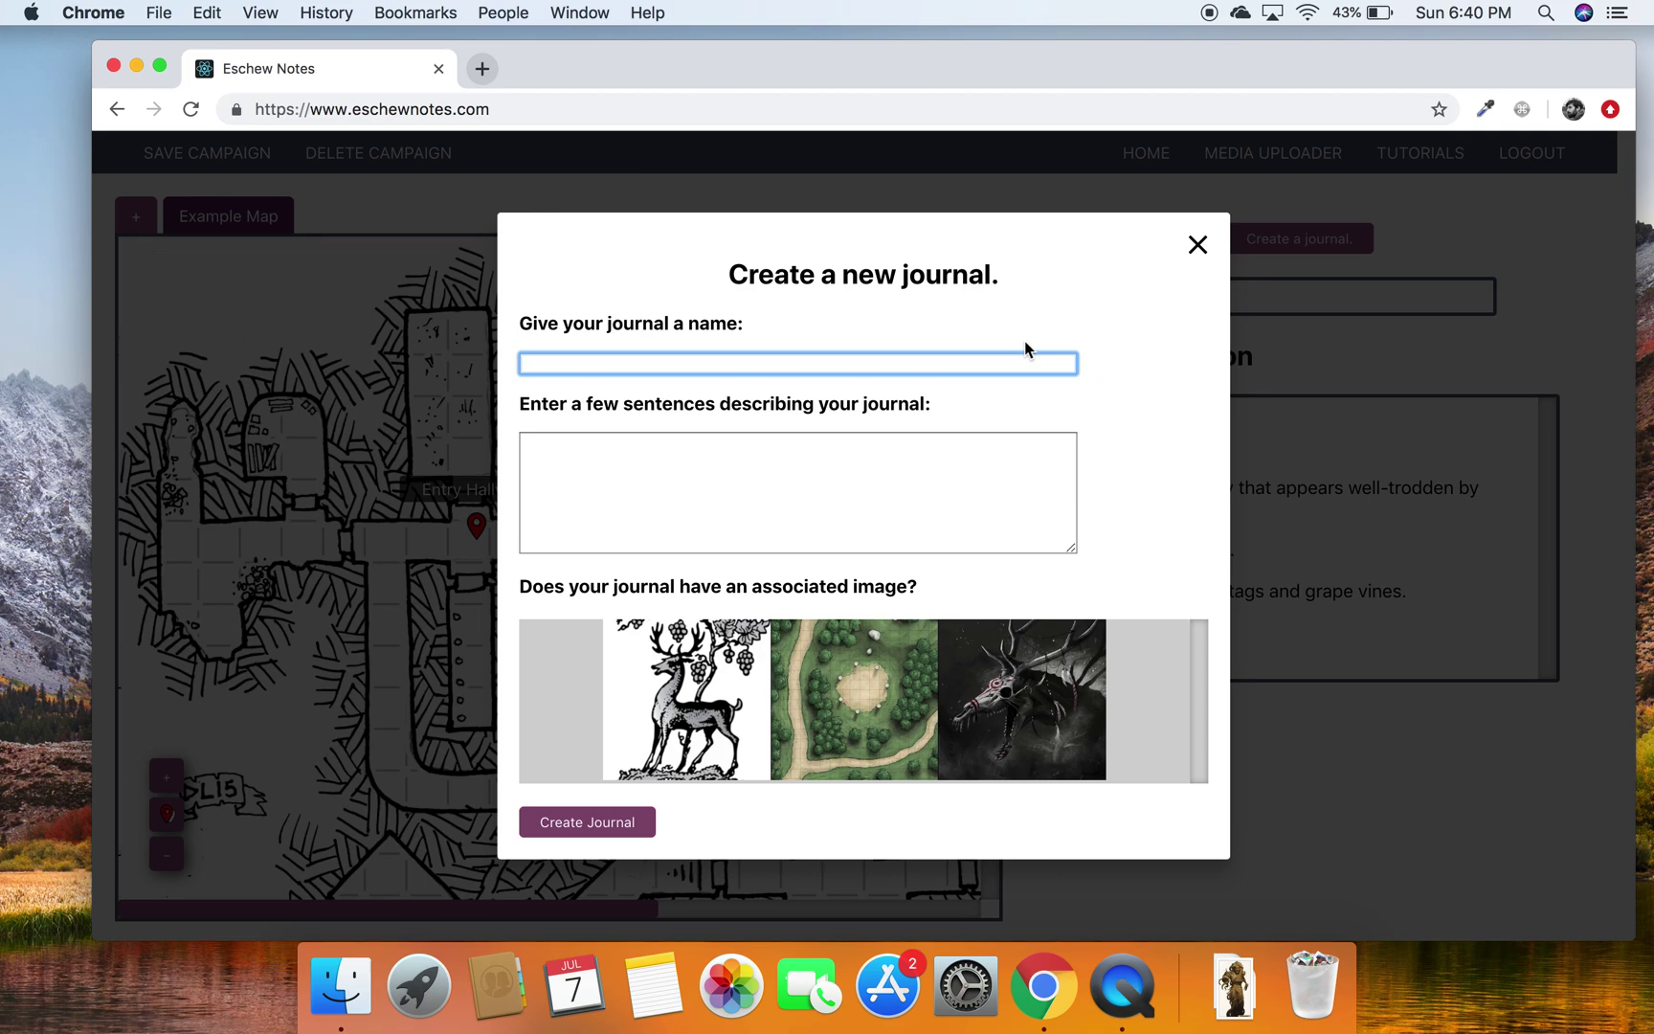
pyautogui.write('Knights of Stag and Wine')
# Describe the journal: "These knights are in service to a local lord, renowned for his famous vineyard. He is known to worship stags."
pyautogui.click(818, 512)
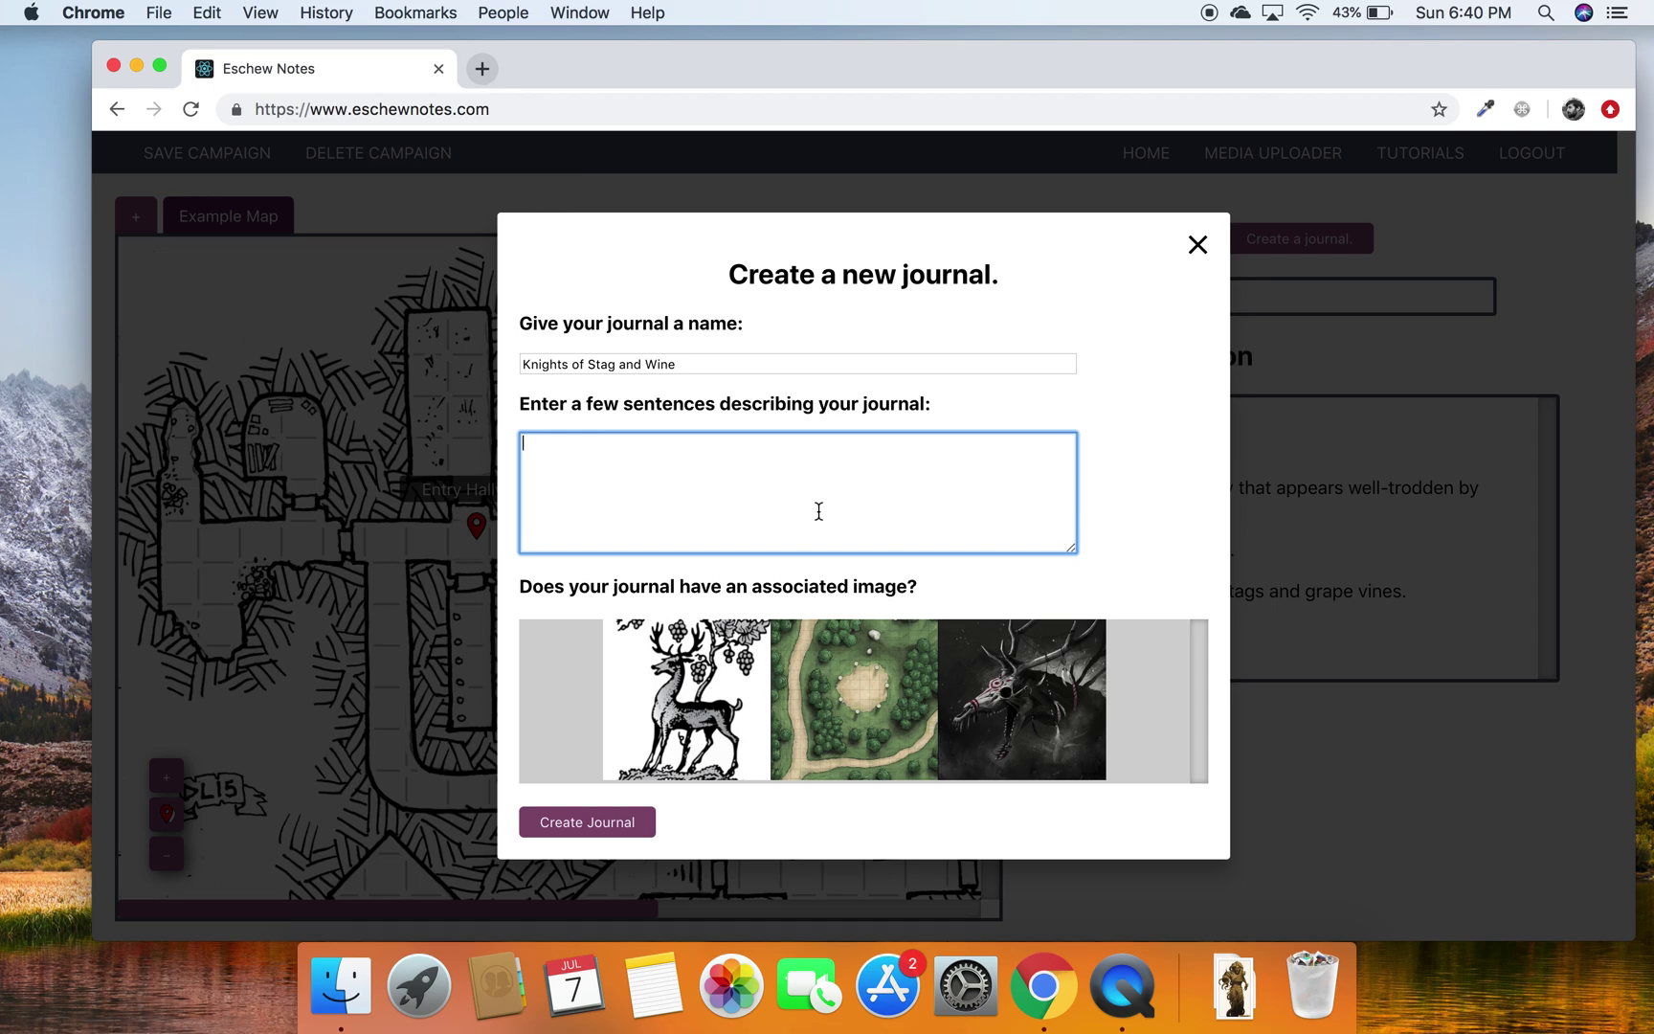
pyautogui.write('These kin')
pyautogui.press('BackSpace')
pyautogui.press('BackSpace')
pyautogui.press('BackSpace')
pyautogui.write('knights are ')
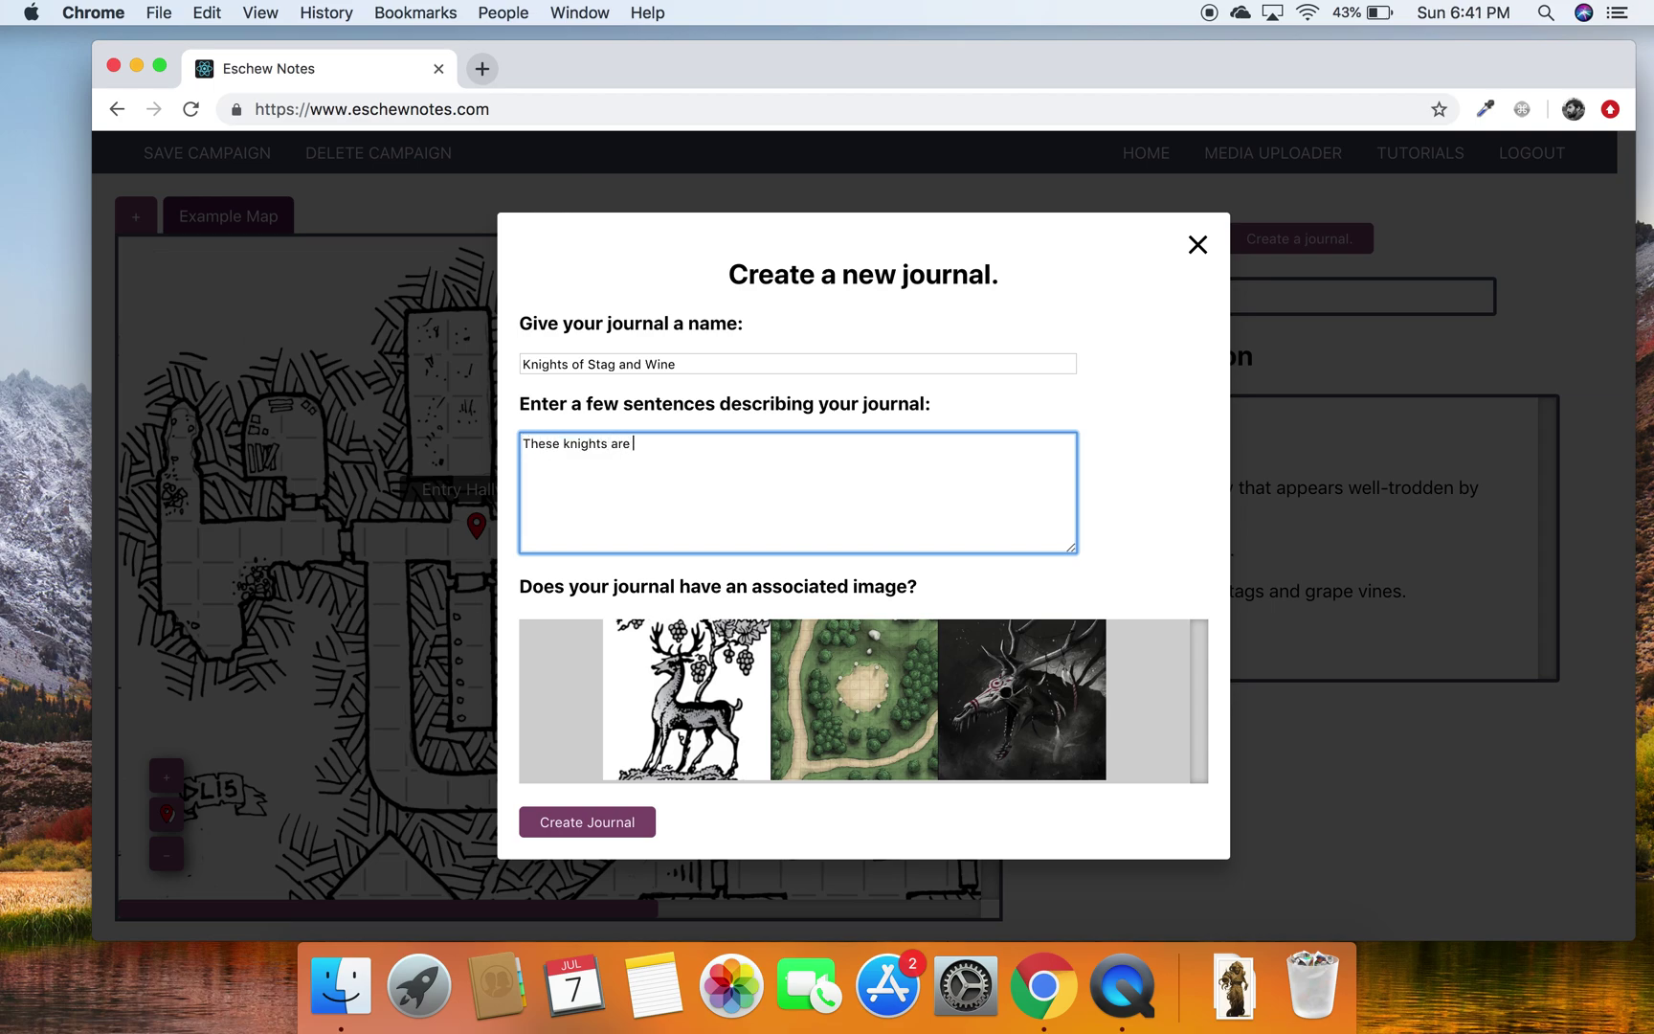
pyautogui.write('in service to a local lord, renown')
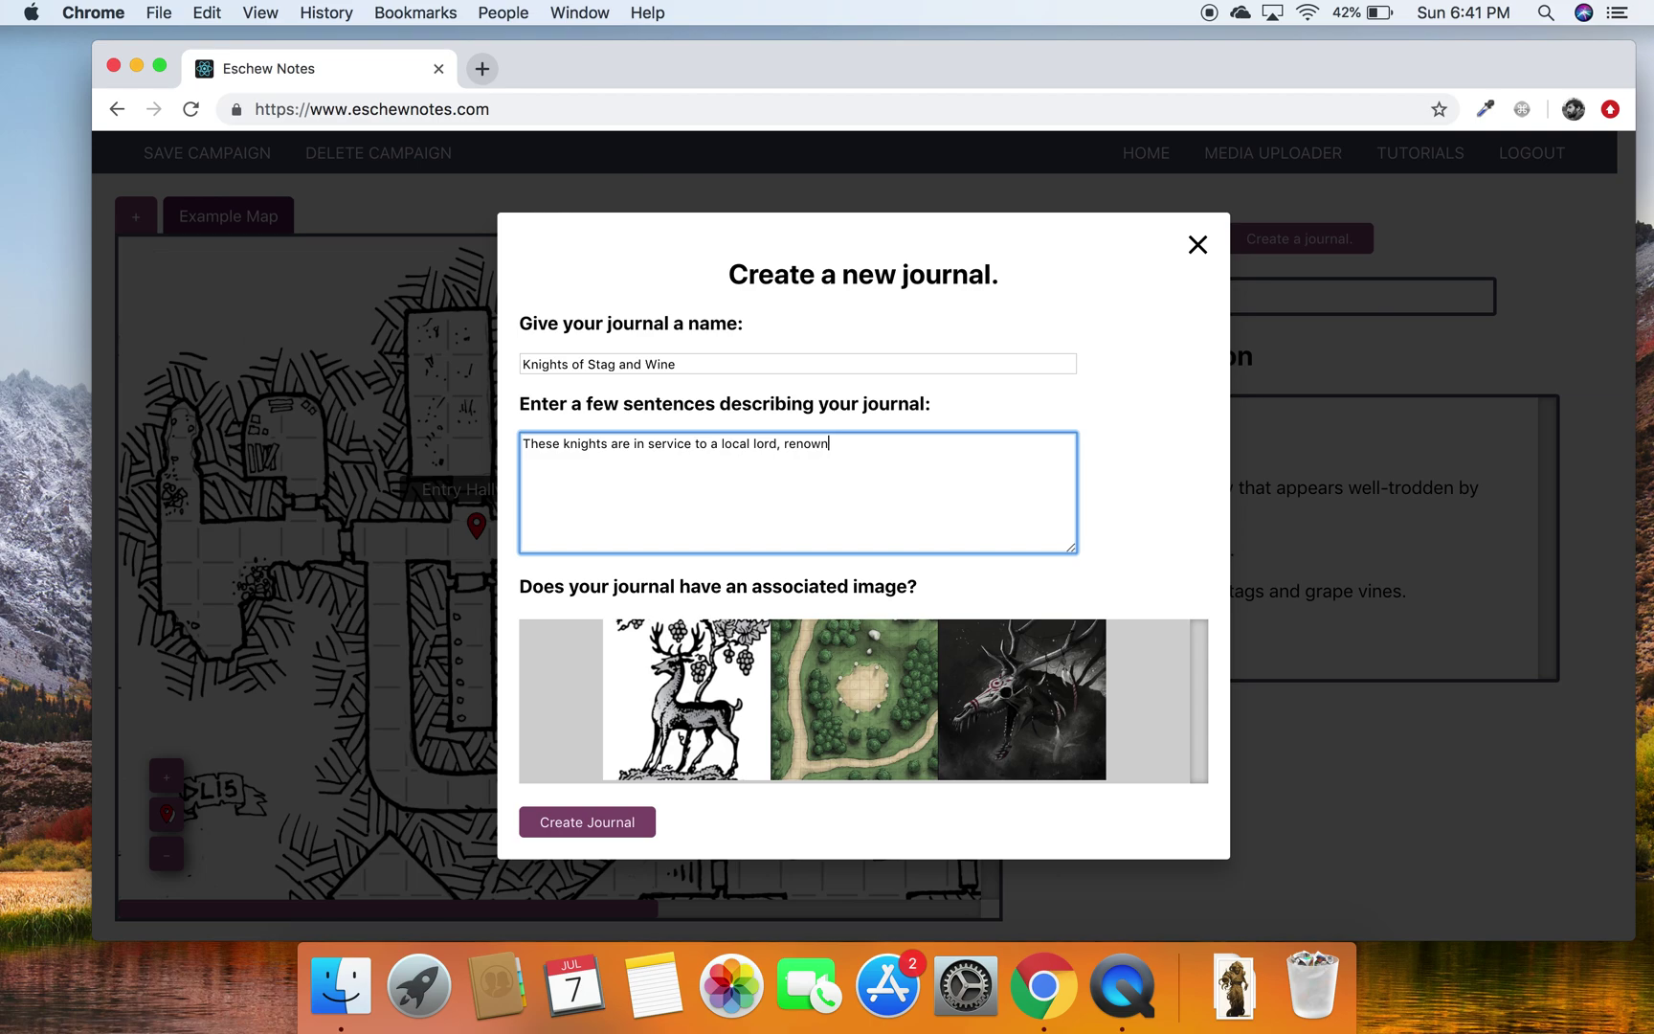
pyautogui.write('ed for his famous vineyard. He ')
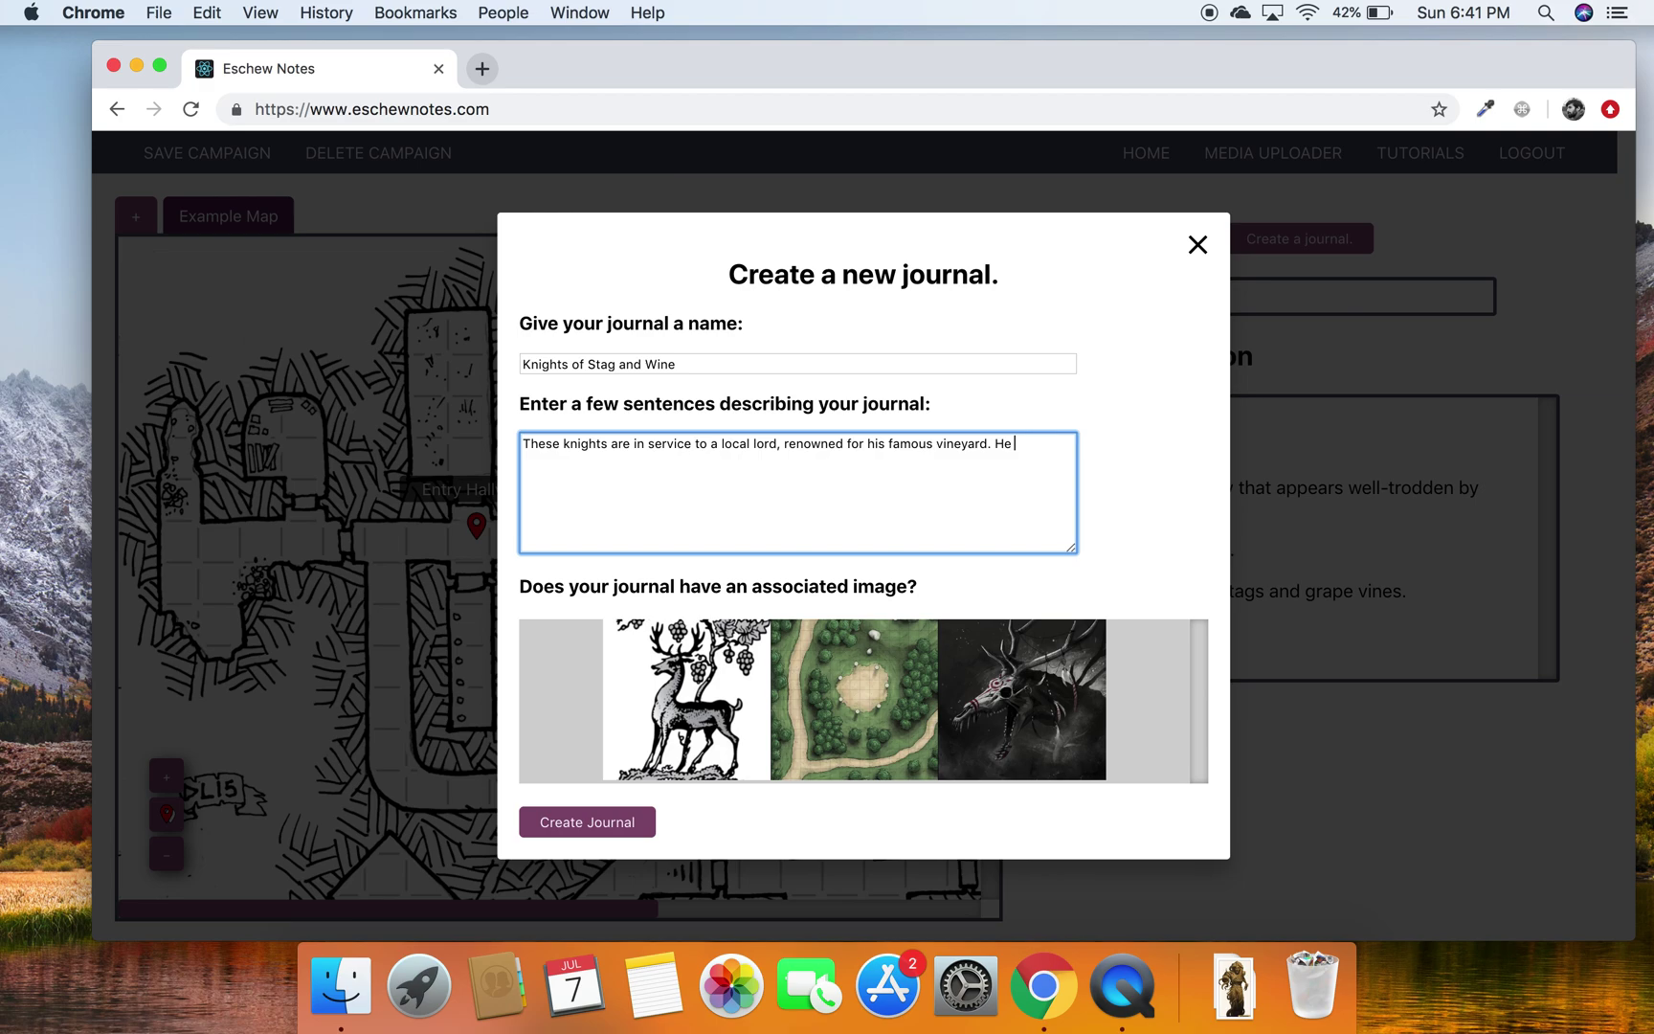
pyautogui.write('is known to worship t')
pyautogui.press('BackSpace')
pyautogui.write('stags.')
# Add the paragraph "Knowledge (Nobility, Nature) DC 20: There are rumors that the "stag" that he worships is actually a Wendigo."
pyautogui.press('Return')
pyautogui.write('Knowledg')
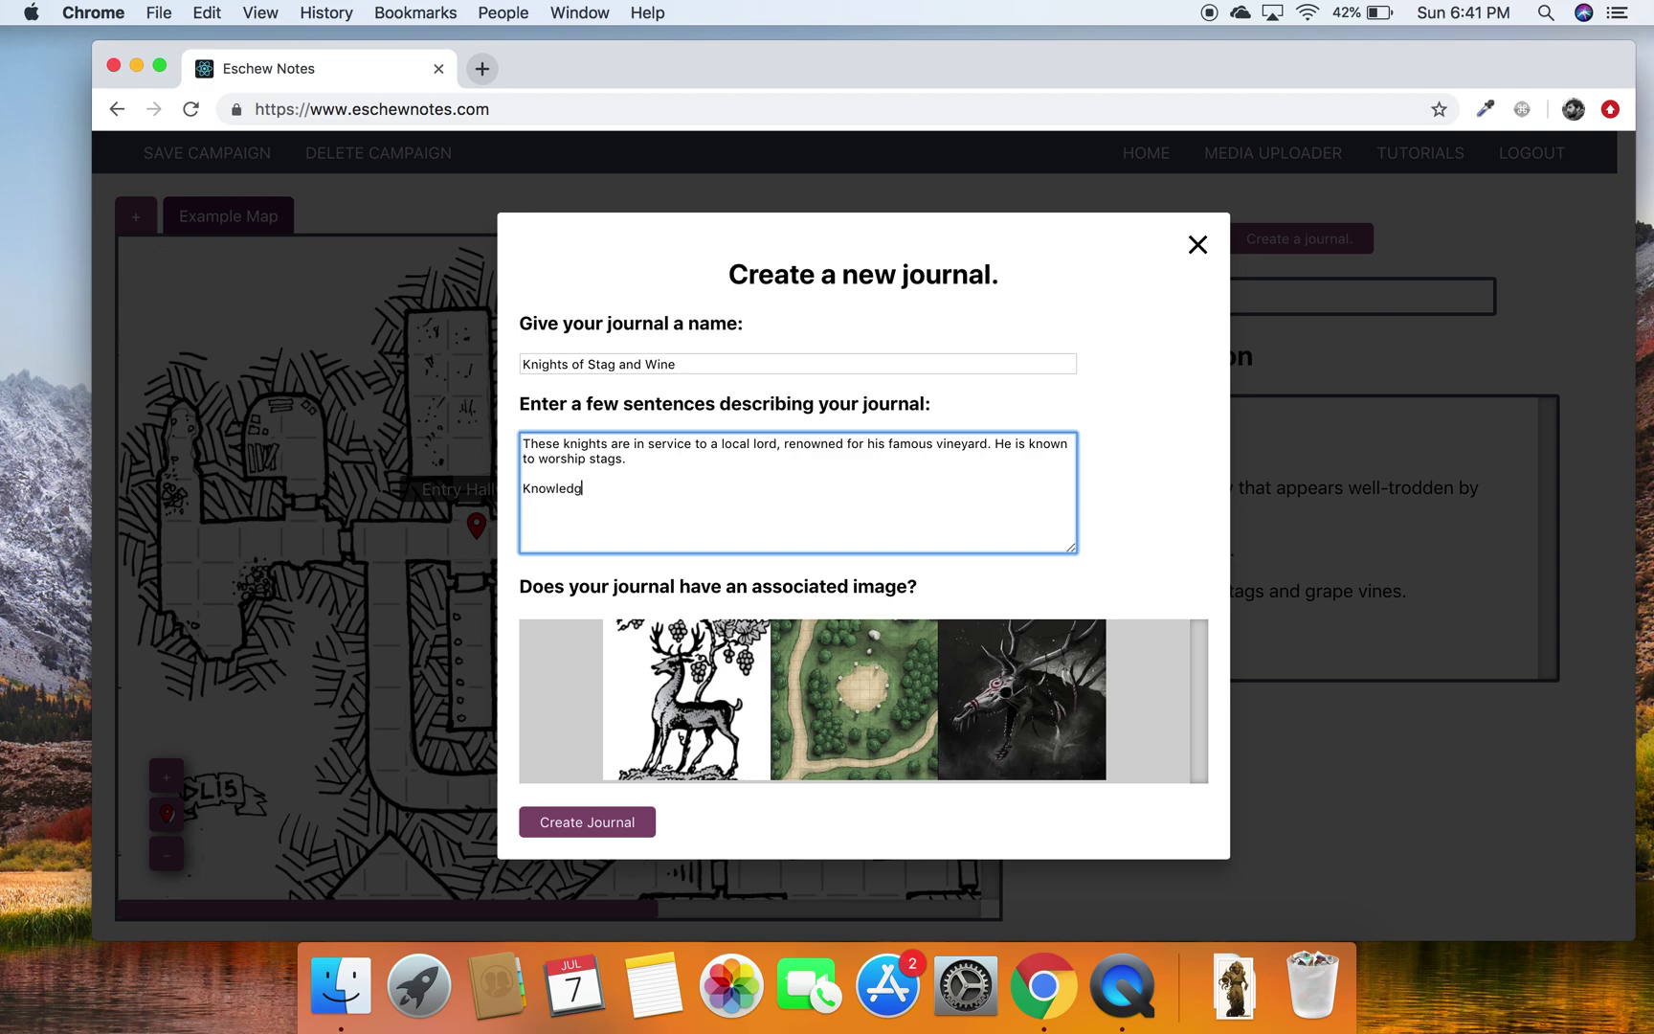
pyautogui.write('e (Nobility, Nature) DC 20: There are ')
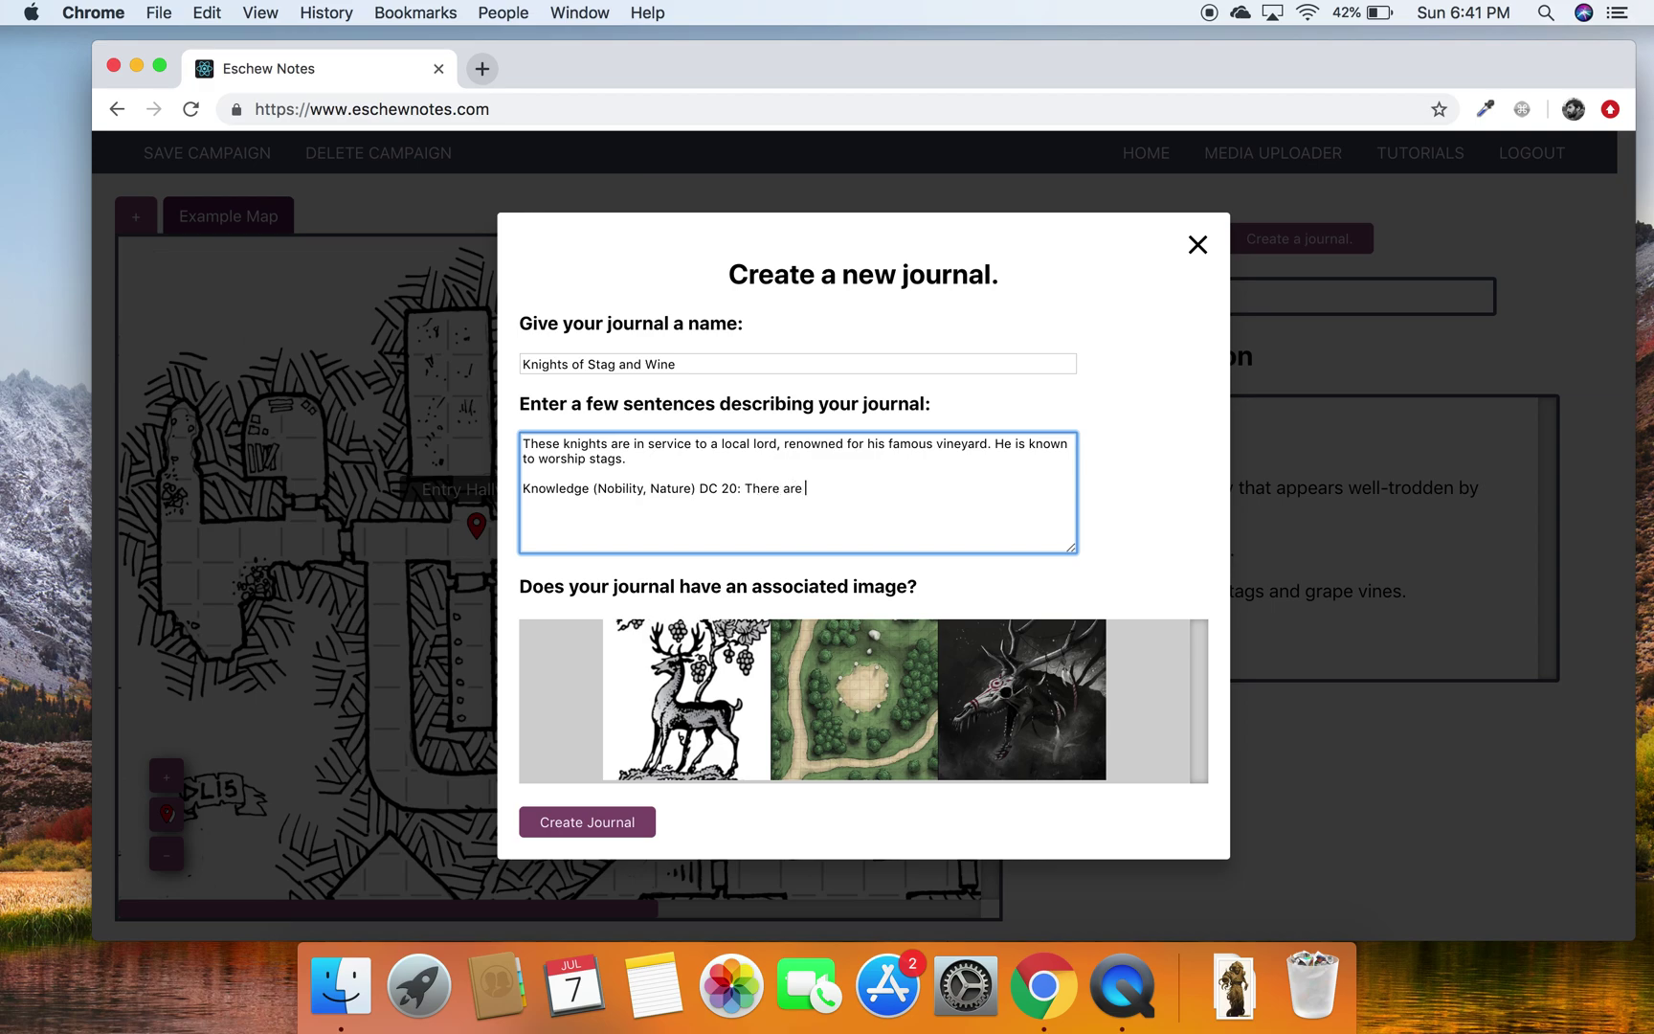
pyautogui.write('rumors that the "stag" that he worships is a')
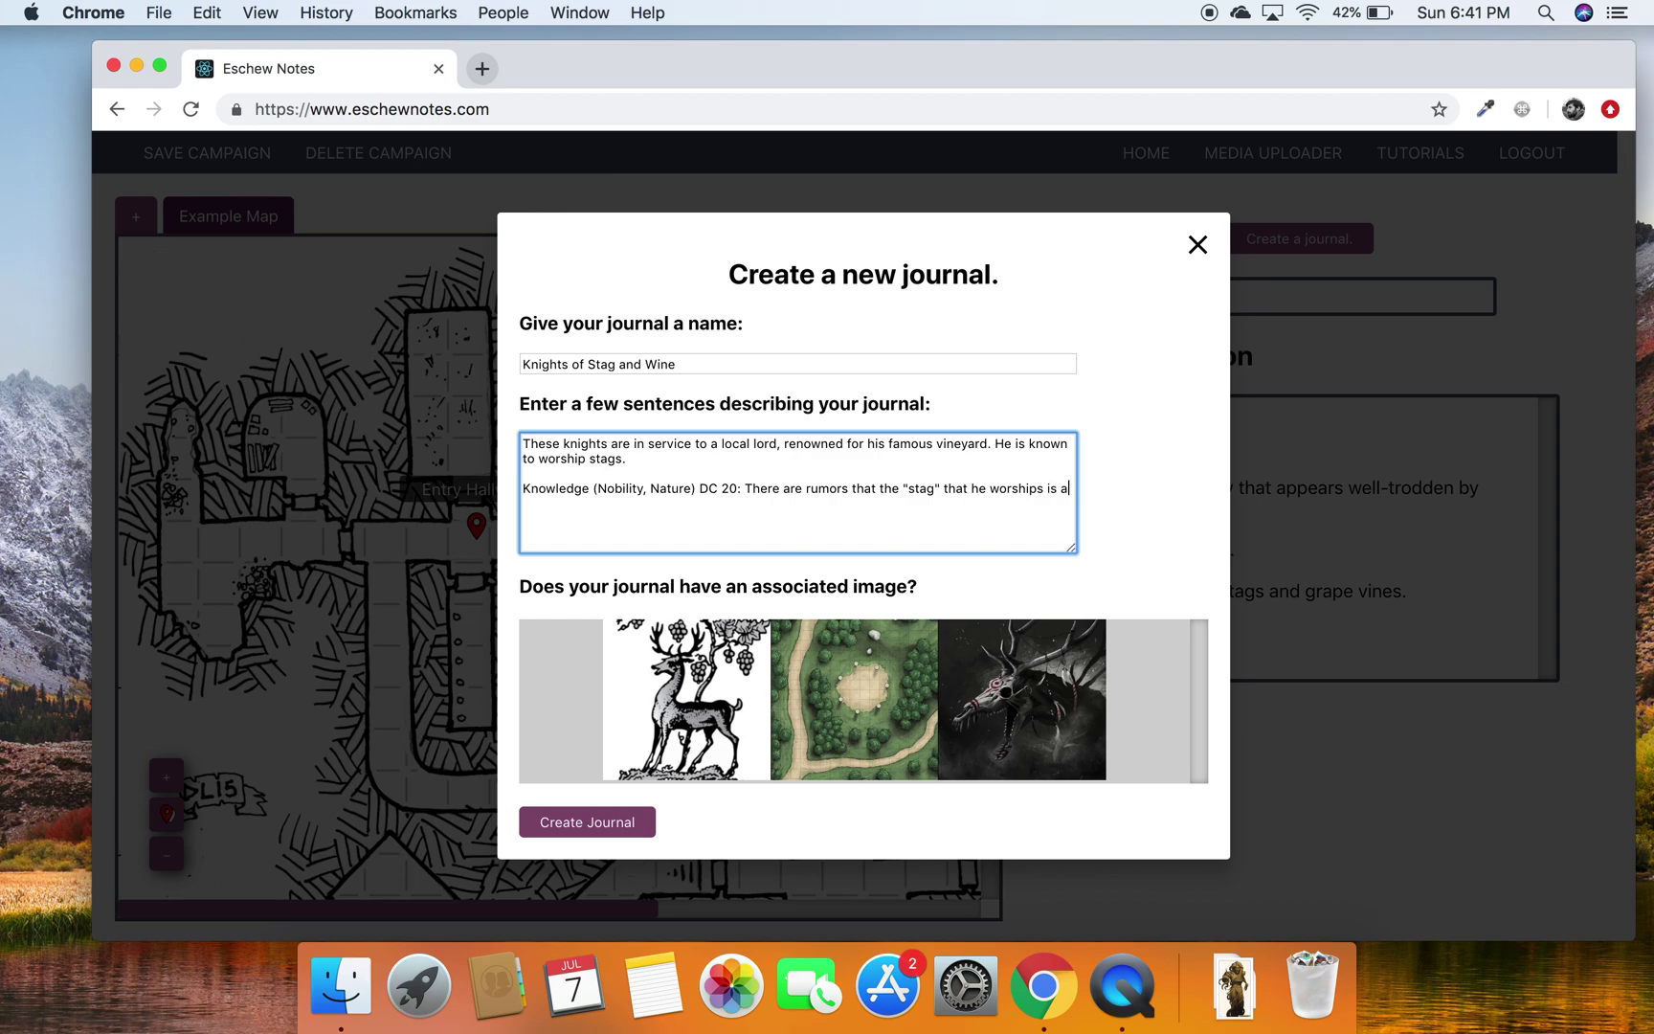
pyautogui.write('ctually a Wendigo.')
# Attach the stag image Heraldry.jpg to the journal and create the journal
pyautogui.moveTo(1015, 682)
pyautogui.moveTo(713, 770)
pyautogui.click(705, 708)
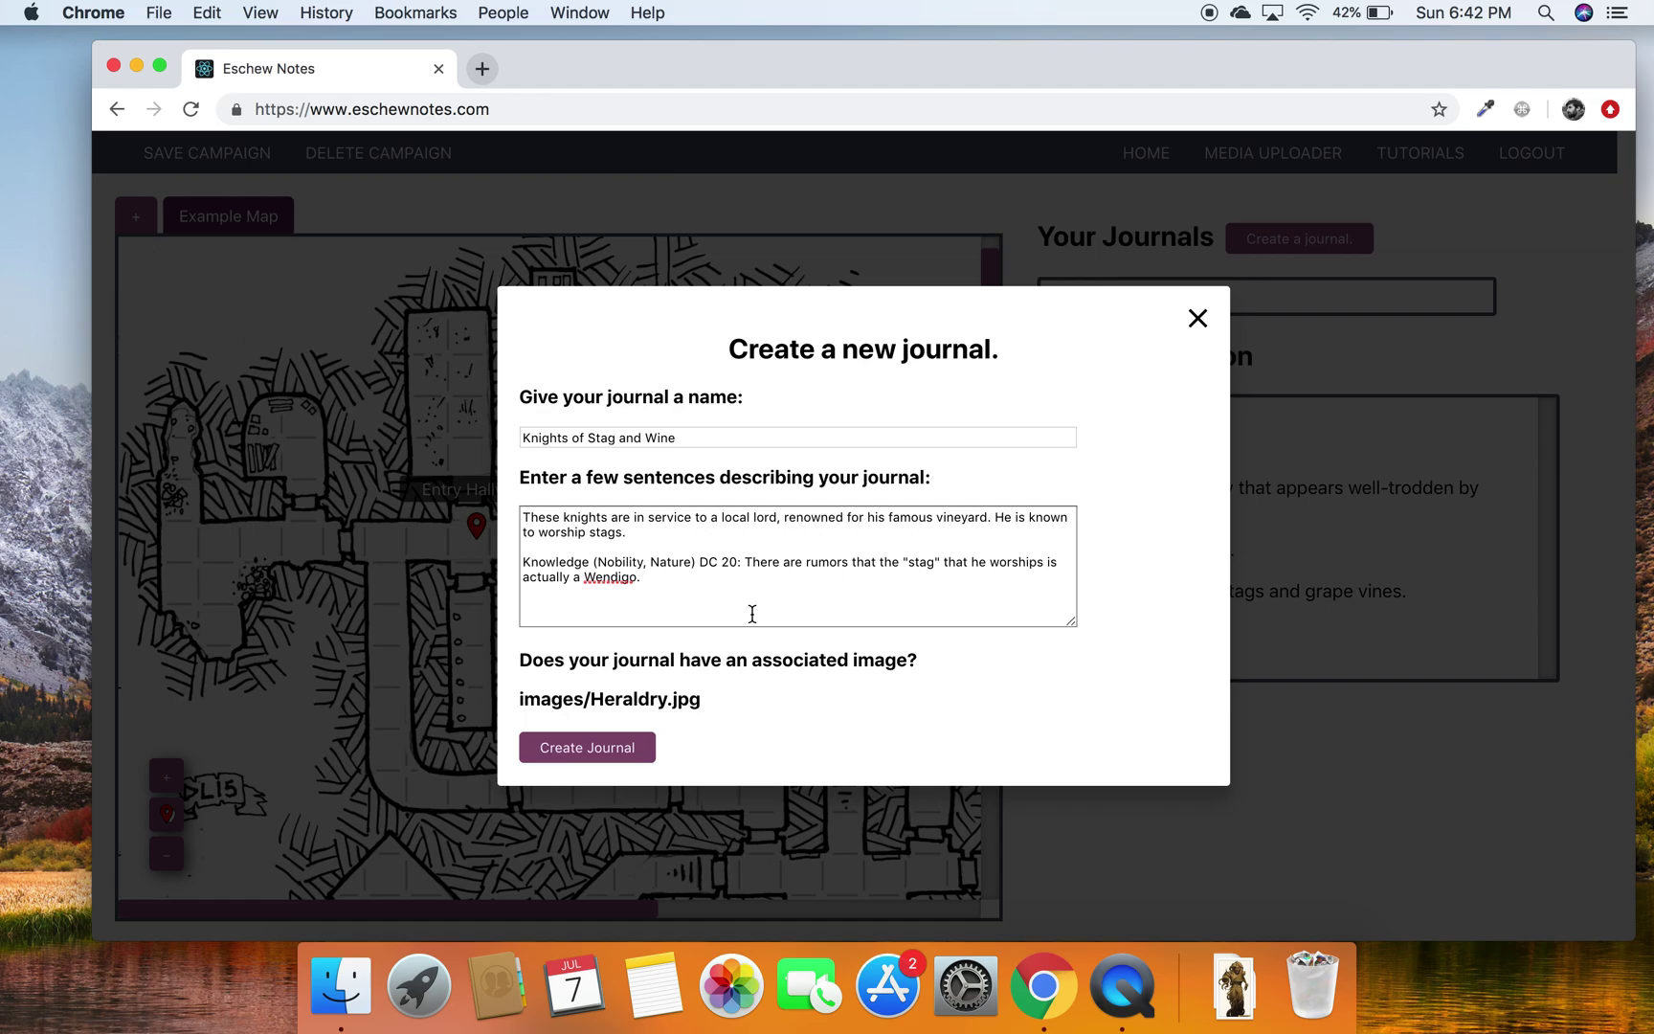
pyautogui.click(636, 746)
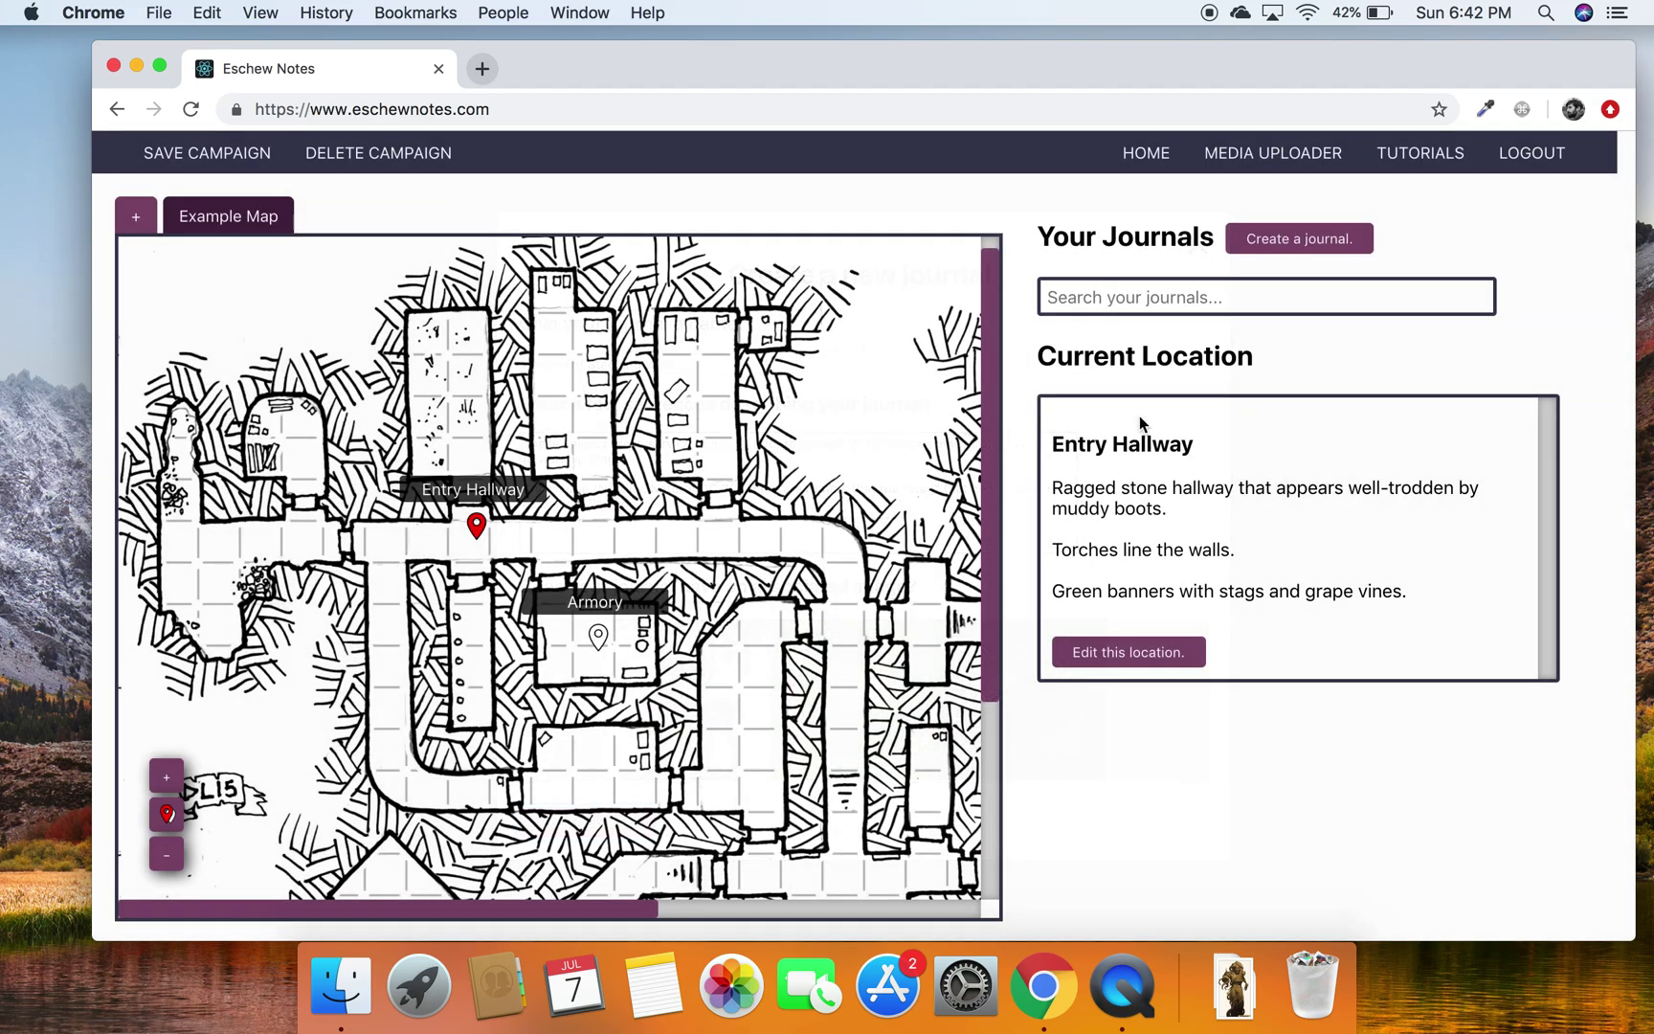
# Show the Armory location's details, search the journals for "Kni" and open the Knights of Stag and Wine journal
pyautogui.click(599, 637)
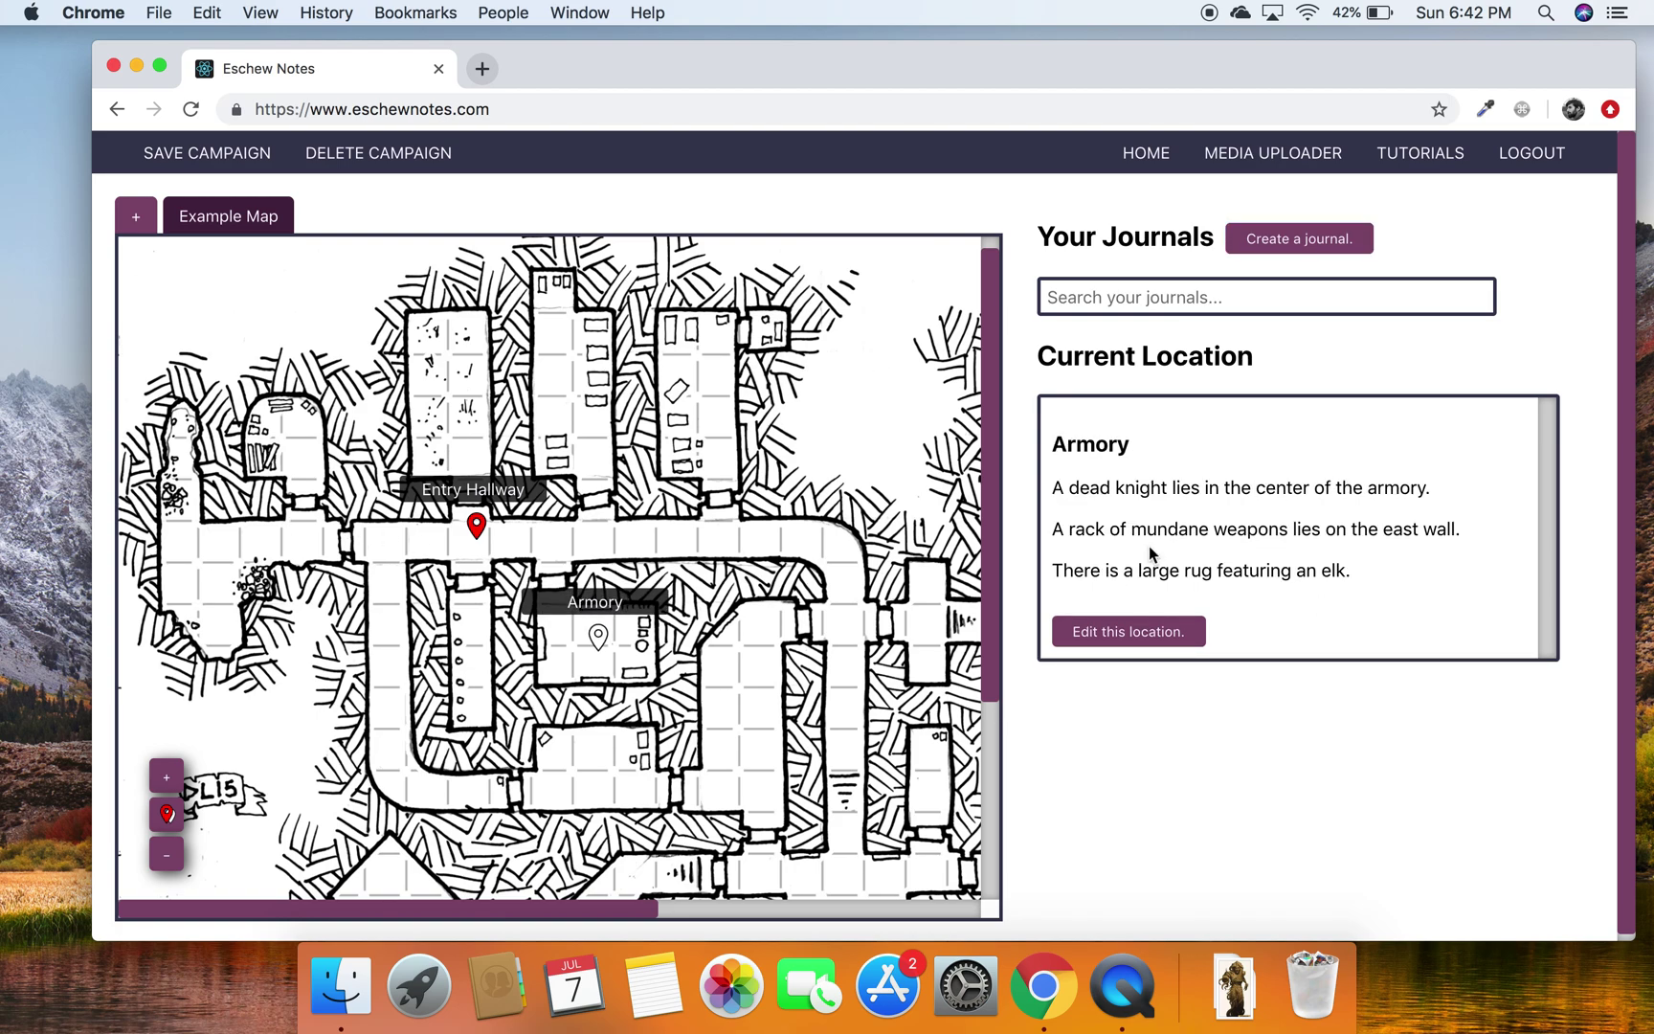
pyautogui.click(1197, 297)
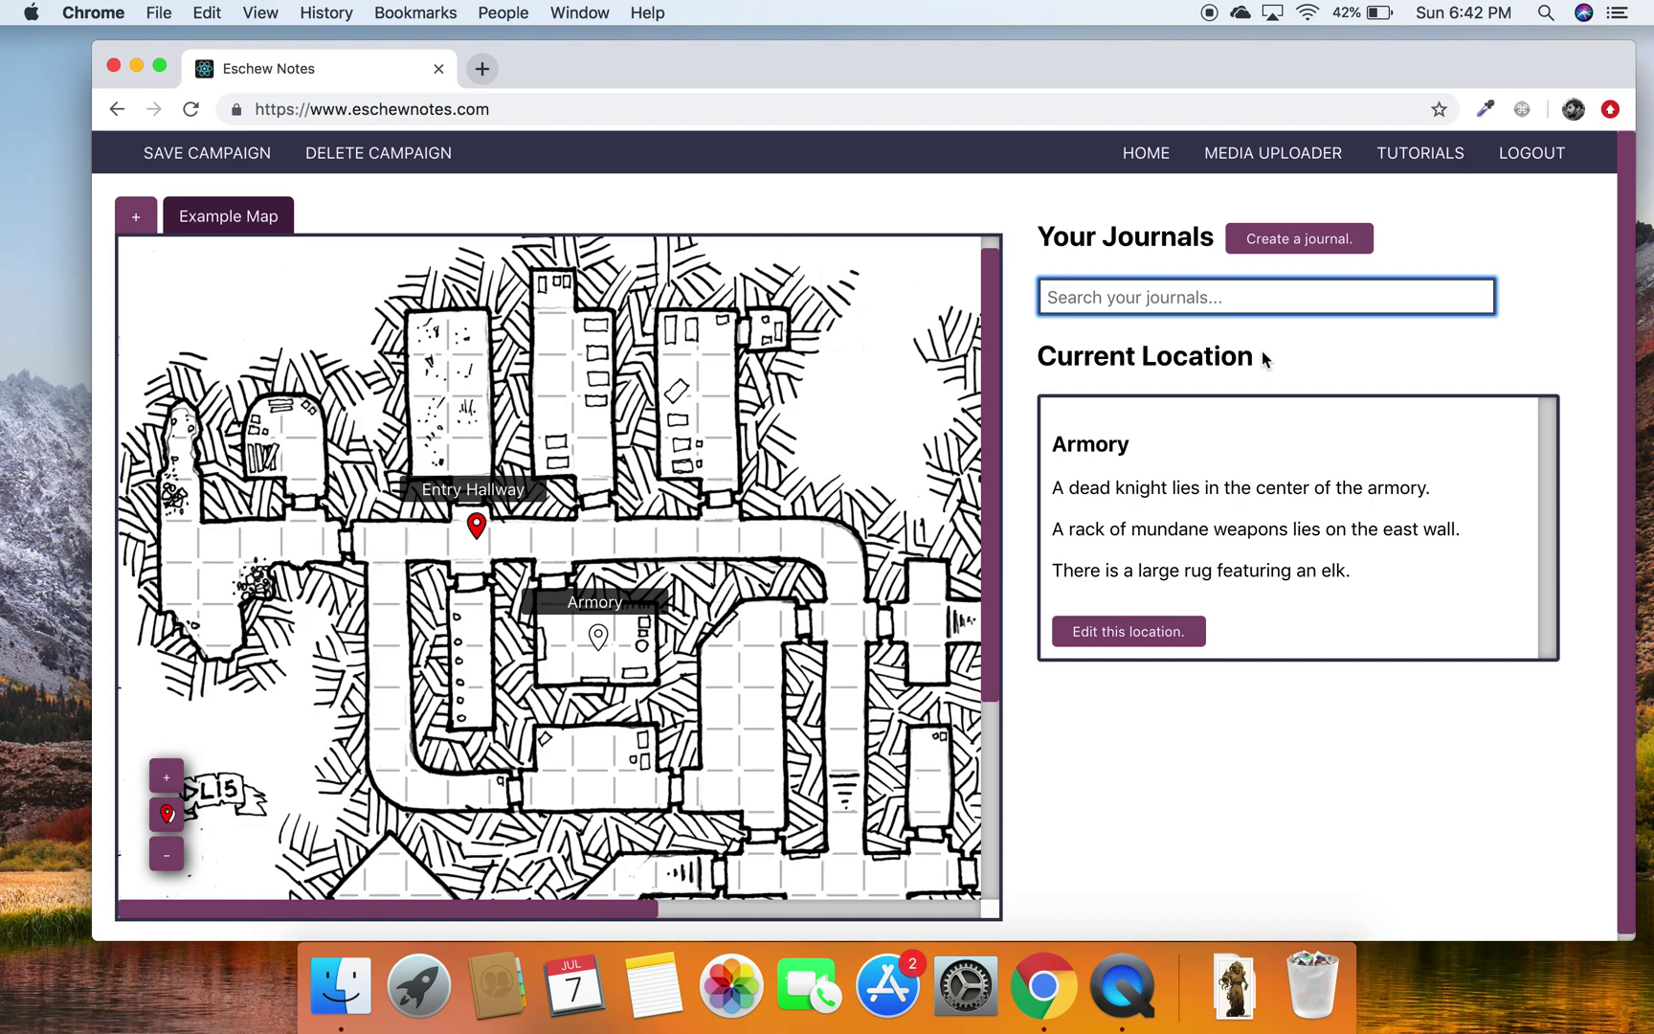
pyautogui.write('Kni')
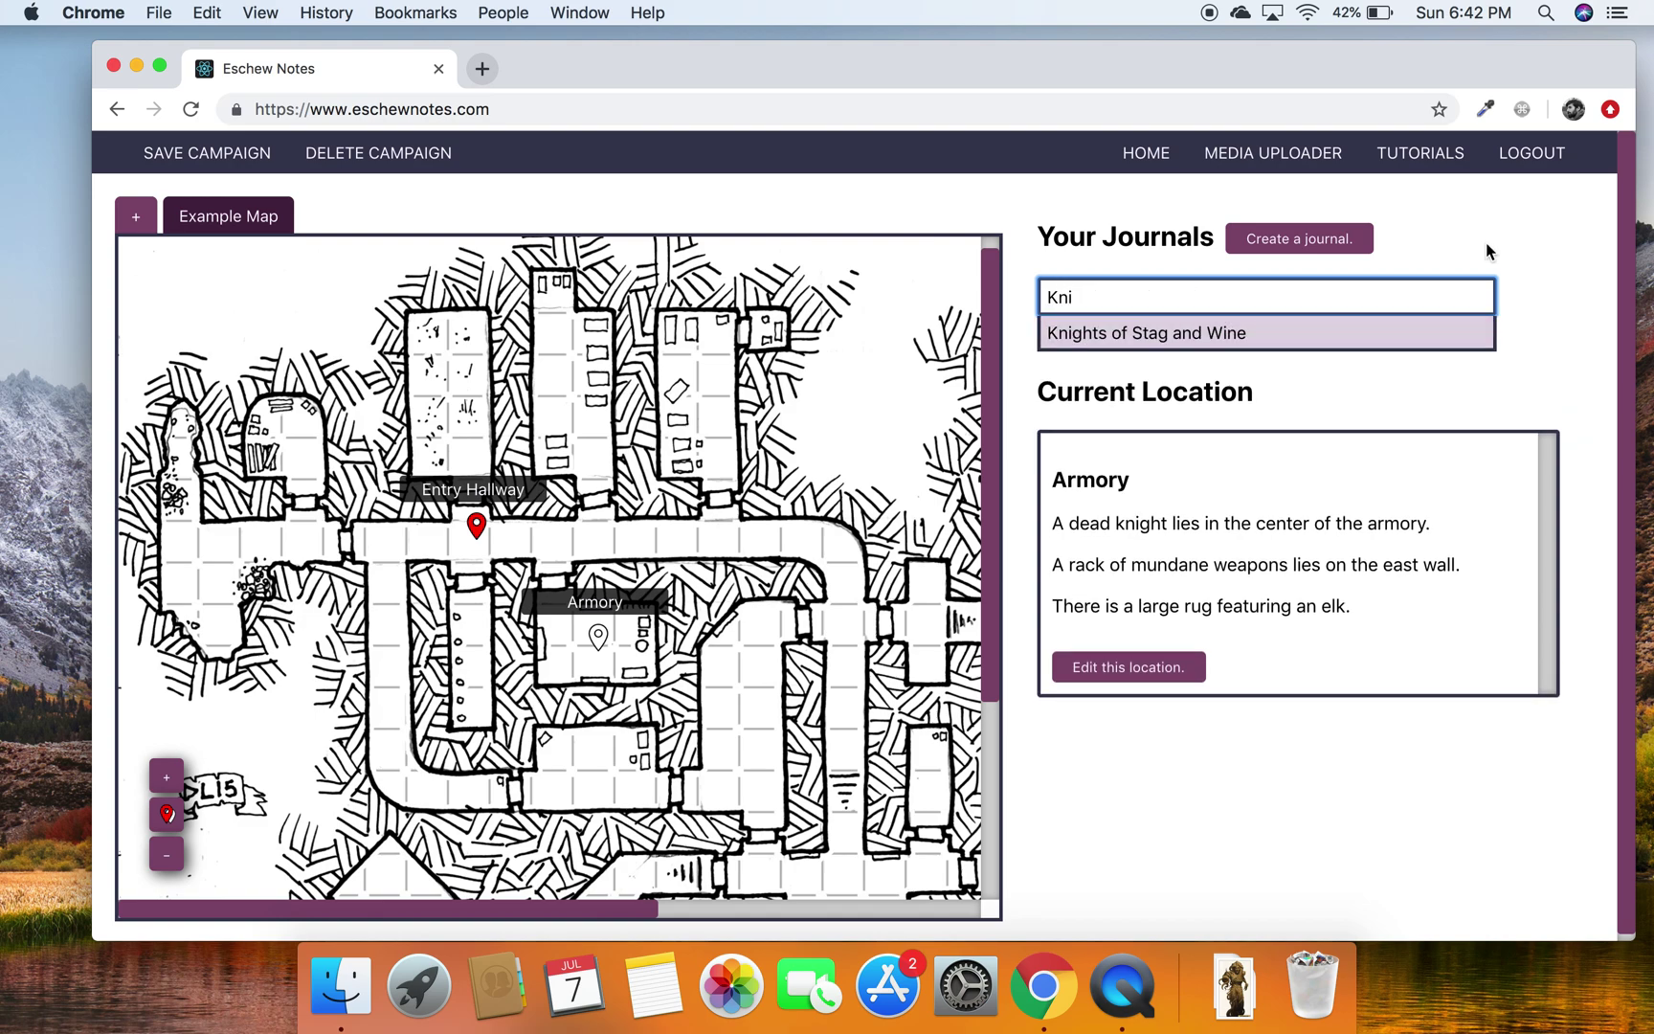
pyautogui.click(1145, 332)
pyautogui.scroll(-3, 1367, 471)
pyautogui.scroll(3, 1366, 474)
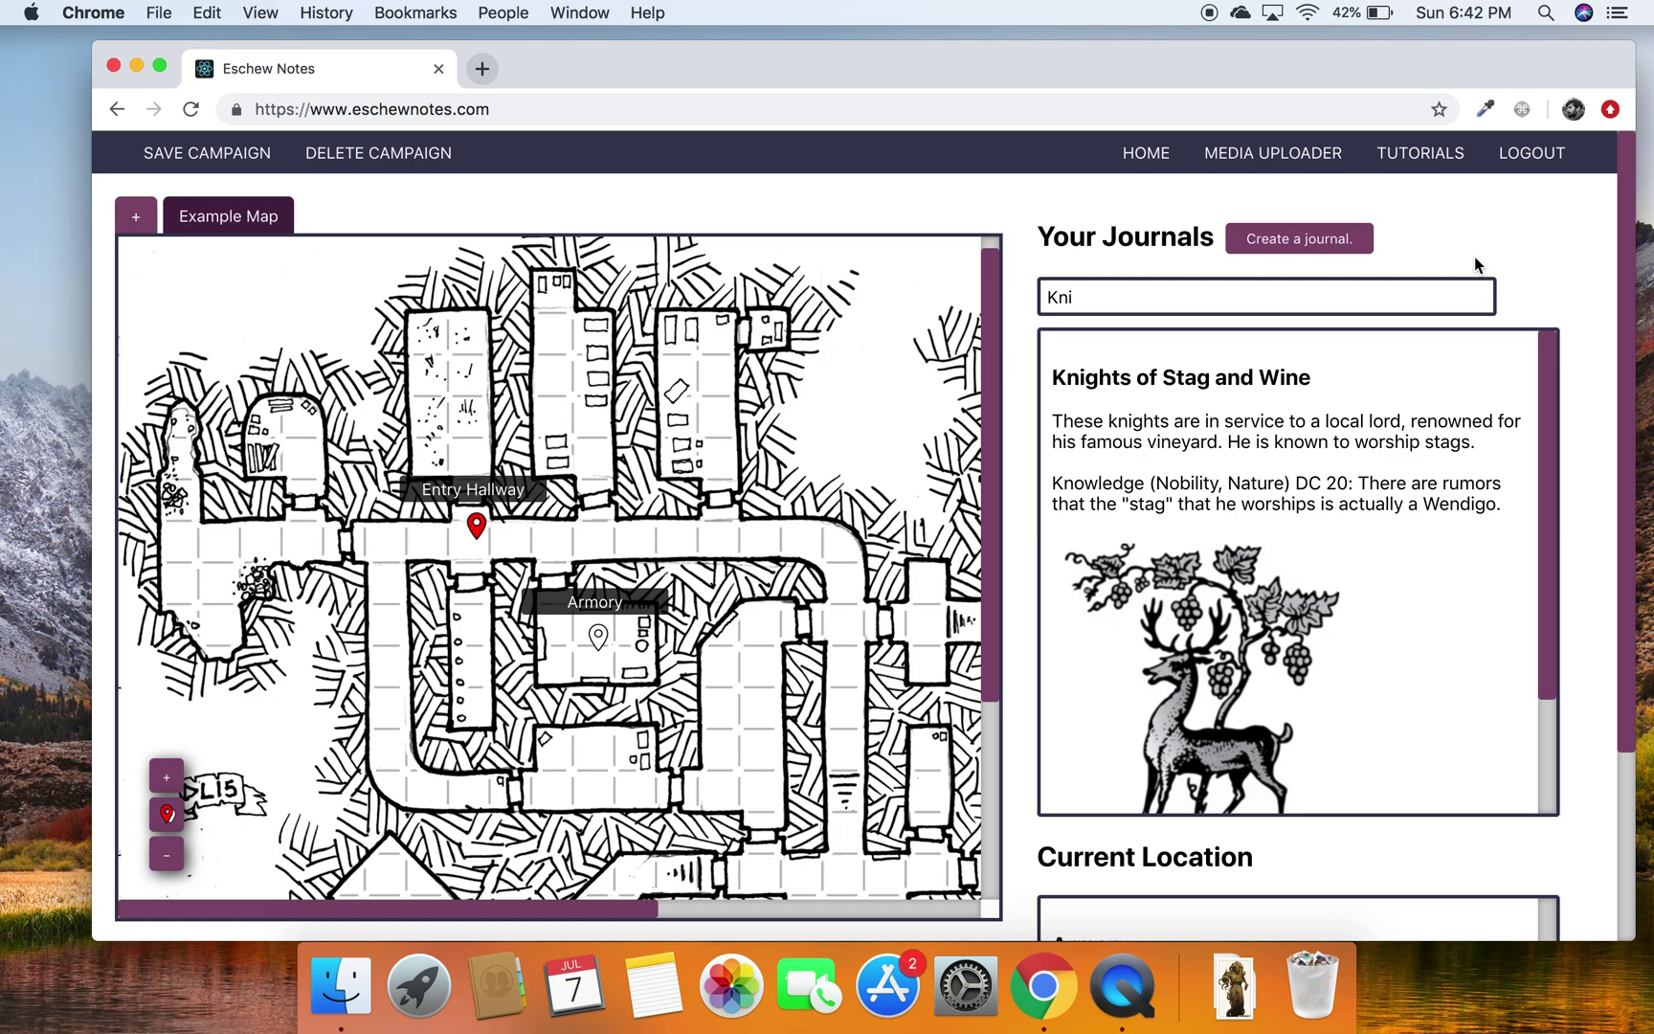
pyautogui.scroll(-5, 1494, 244)
pyautogui.scroll(5, 1497, 251)
pyautogui.hscroll(7, 507, 383)
pyautogui.scroll(-2, 507, 383)
pyautogui.hscroll(-7, 539, 400)
pyautogui.scroll(2, 539, 400)
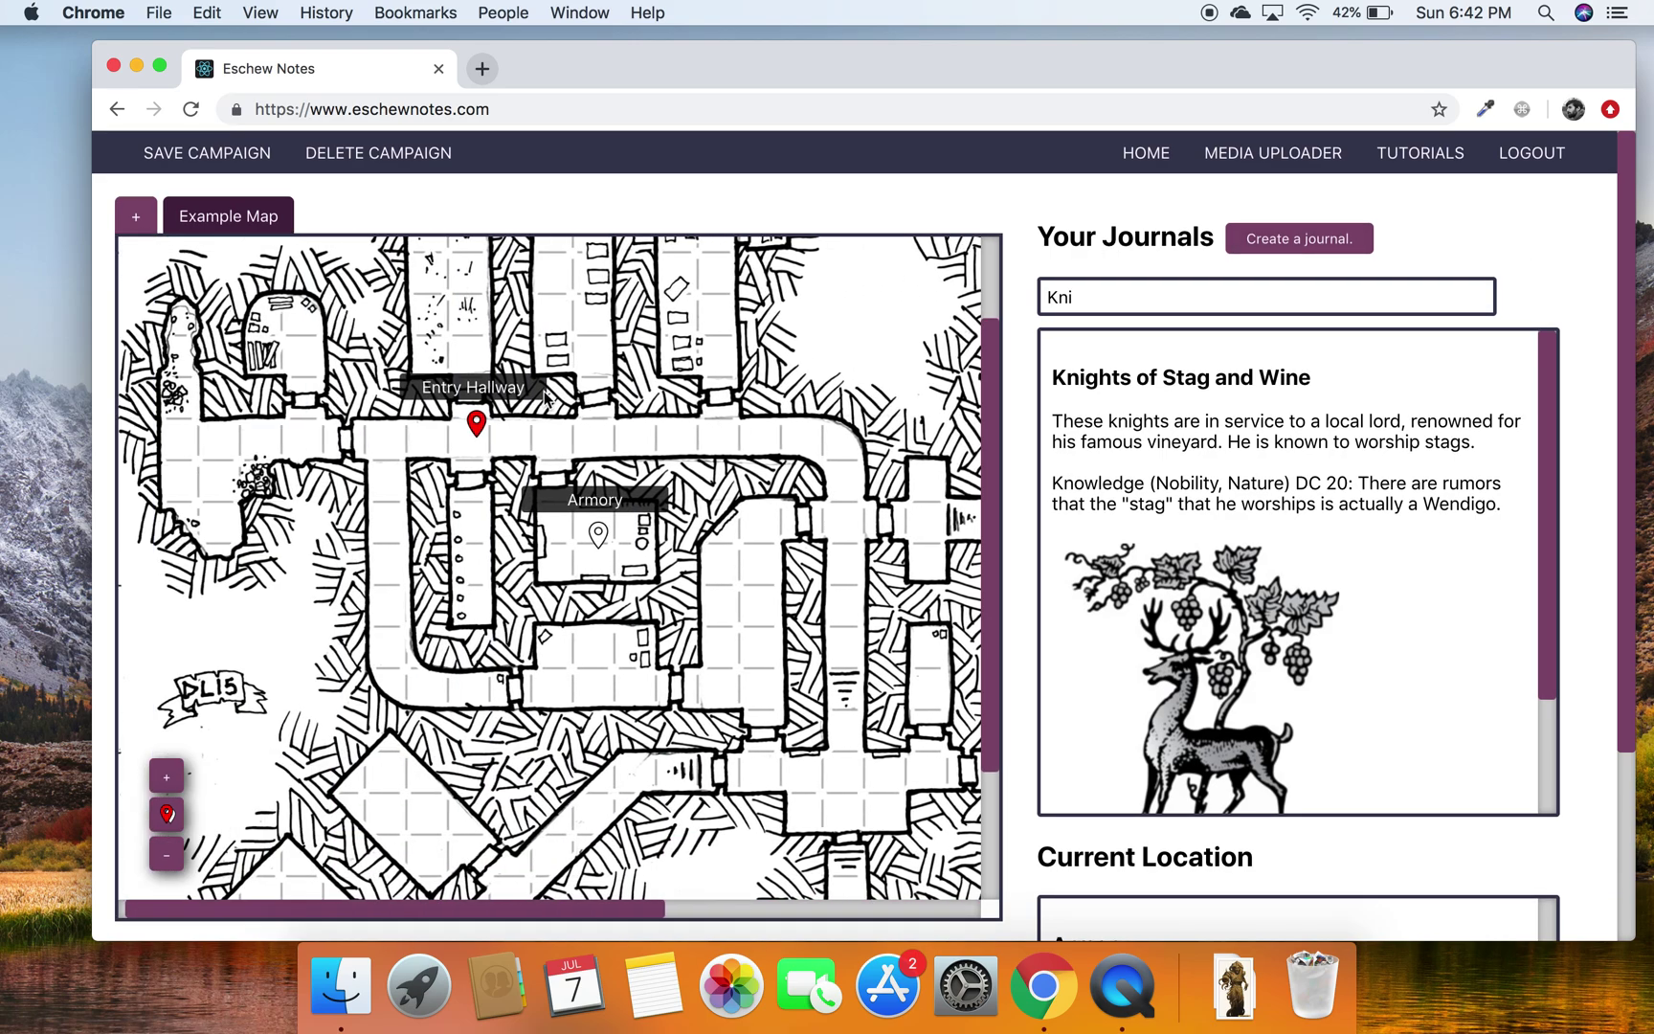
# Create a new map named "Wendigo Grove" using the image grove.jpg
pyautogui.click(136, 217)
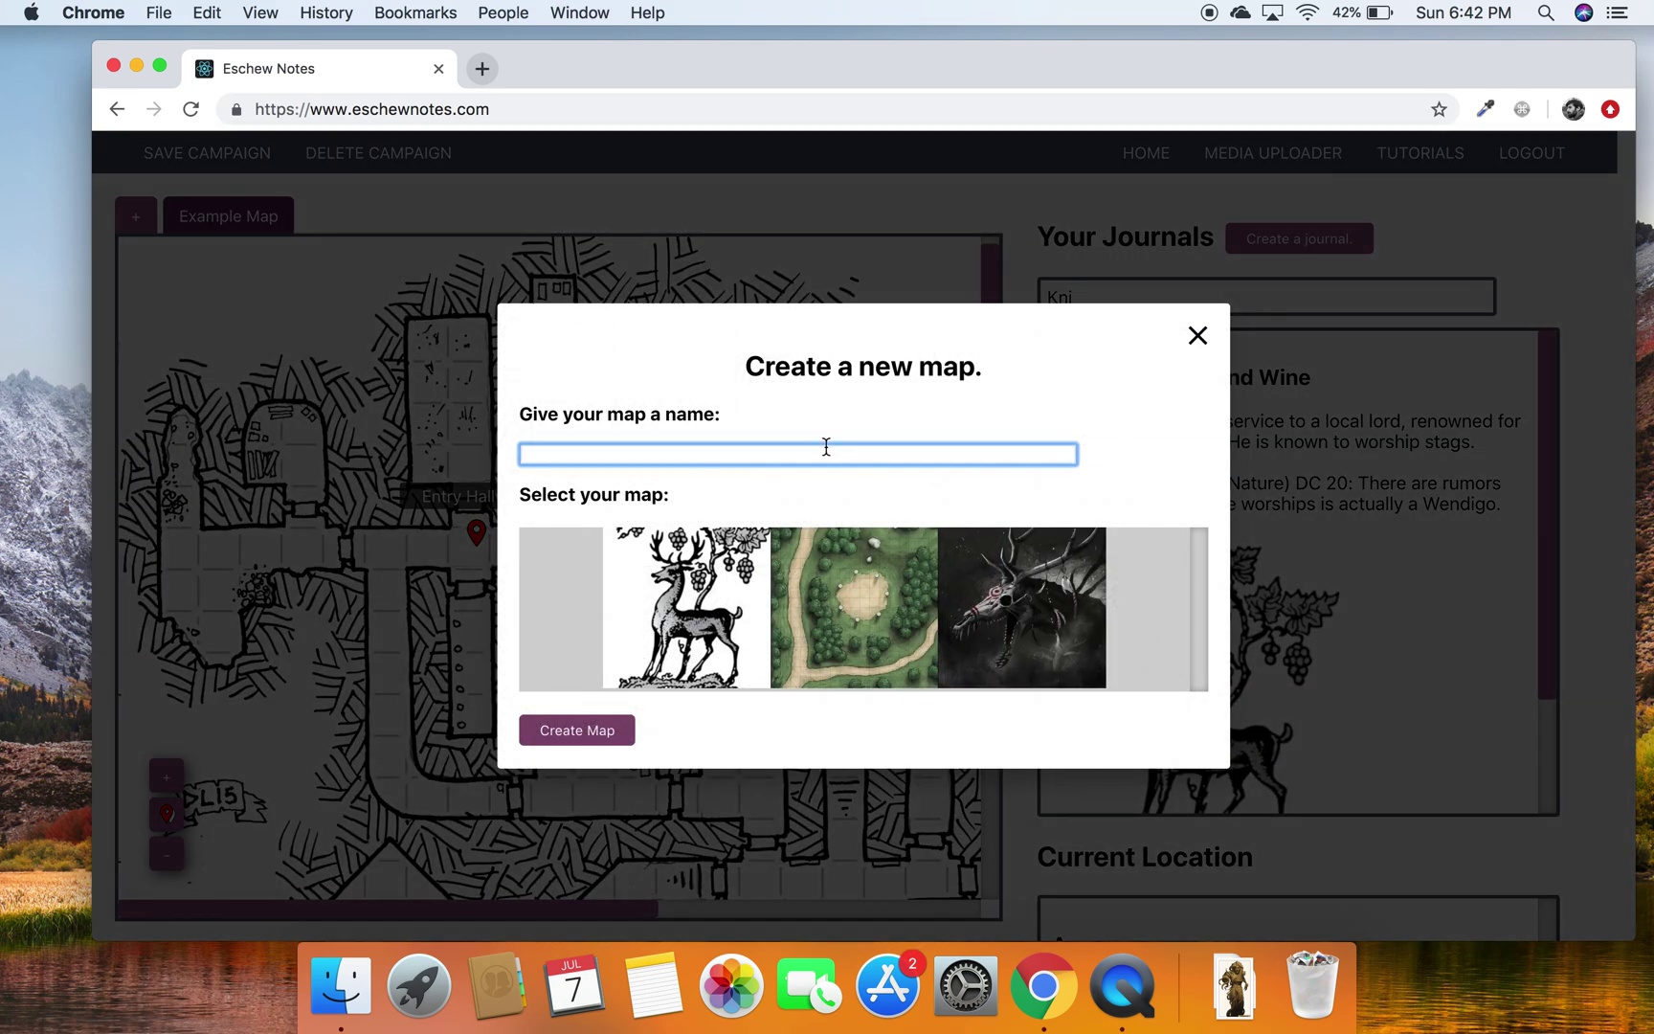
pyautogui.write('Wendigo Grovd')
pyautogui.press('BackSpace')
pyautogui.write('e')
pyautogui.click(835, 617)
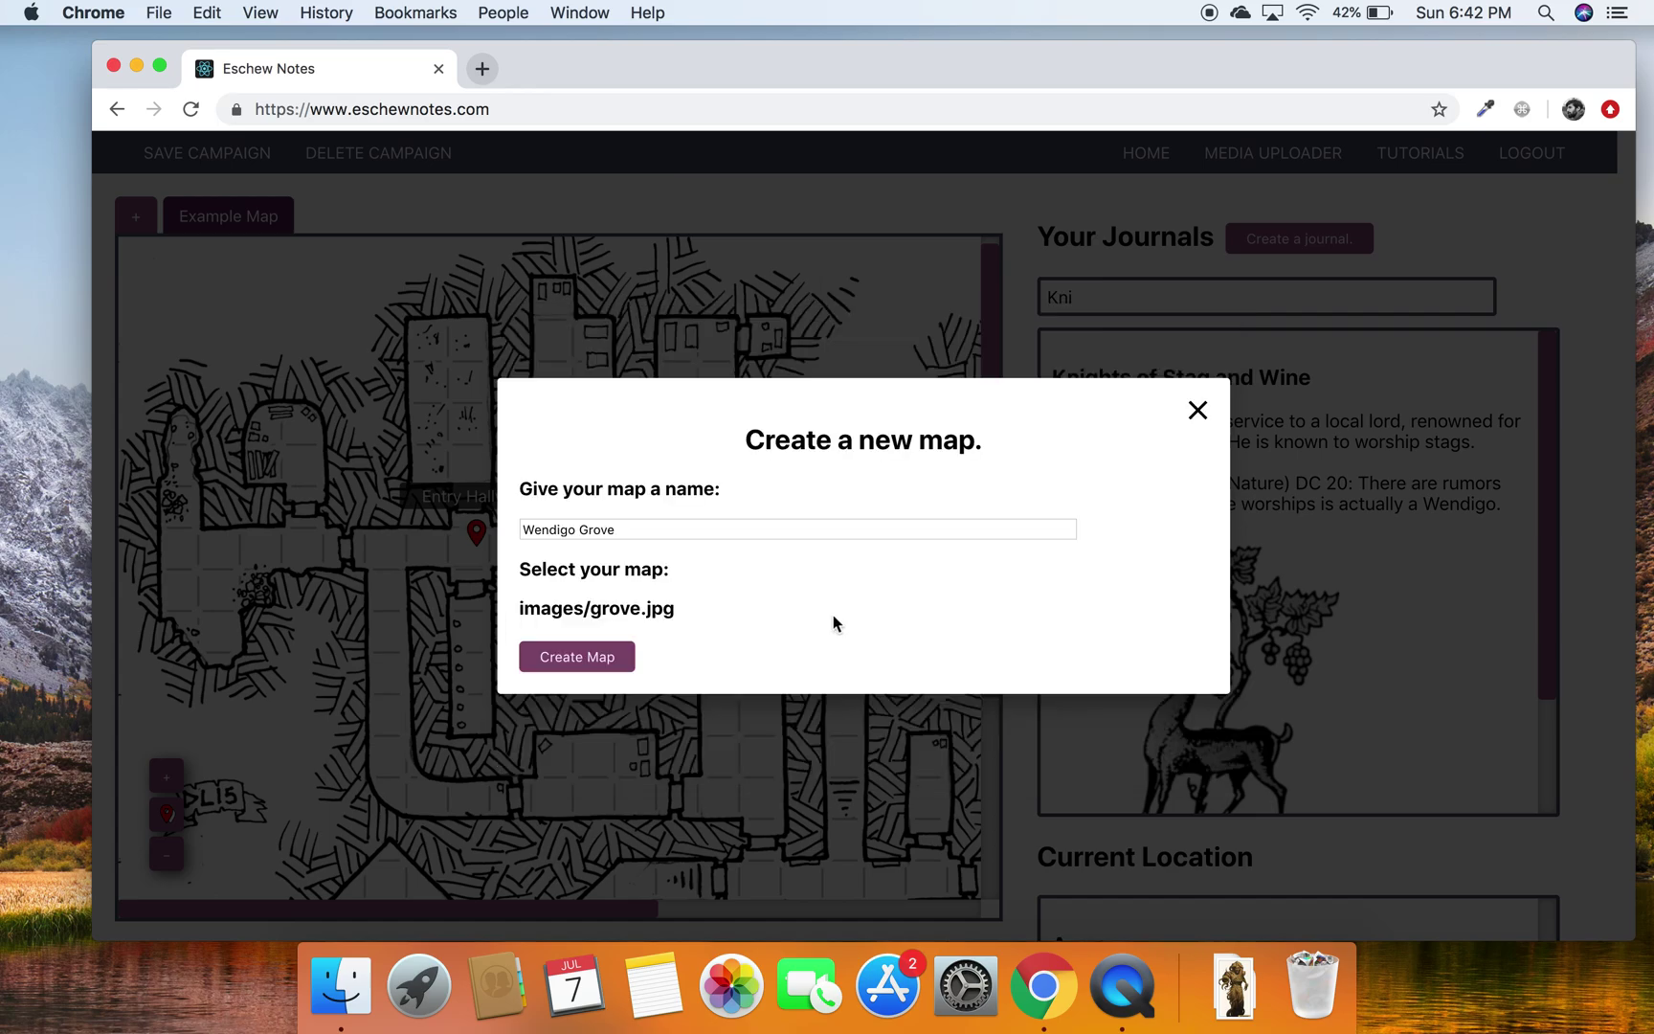
pyautogui.click(561, 659)
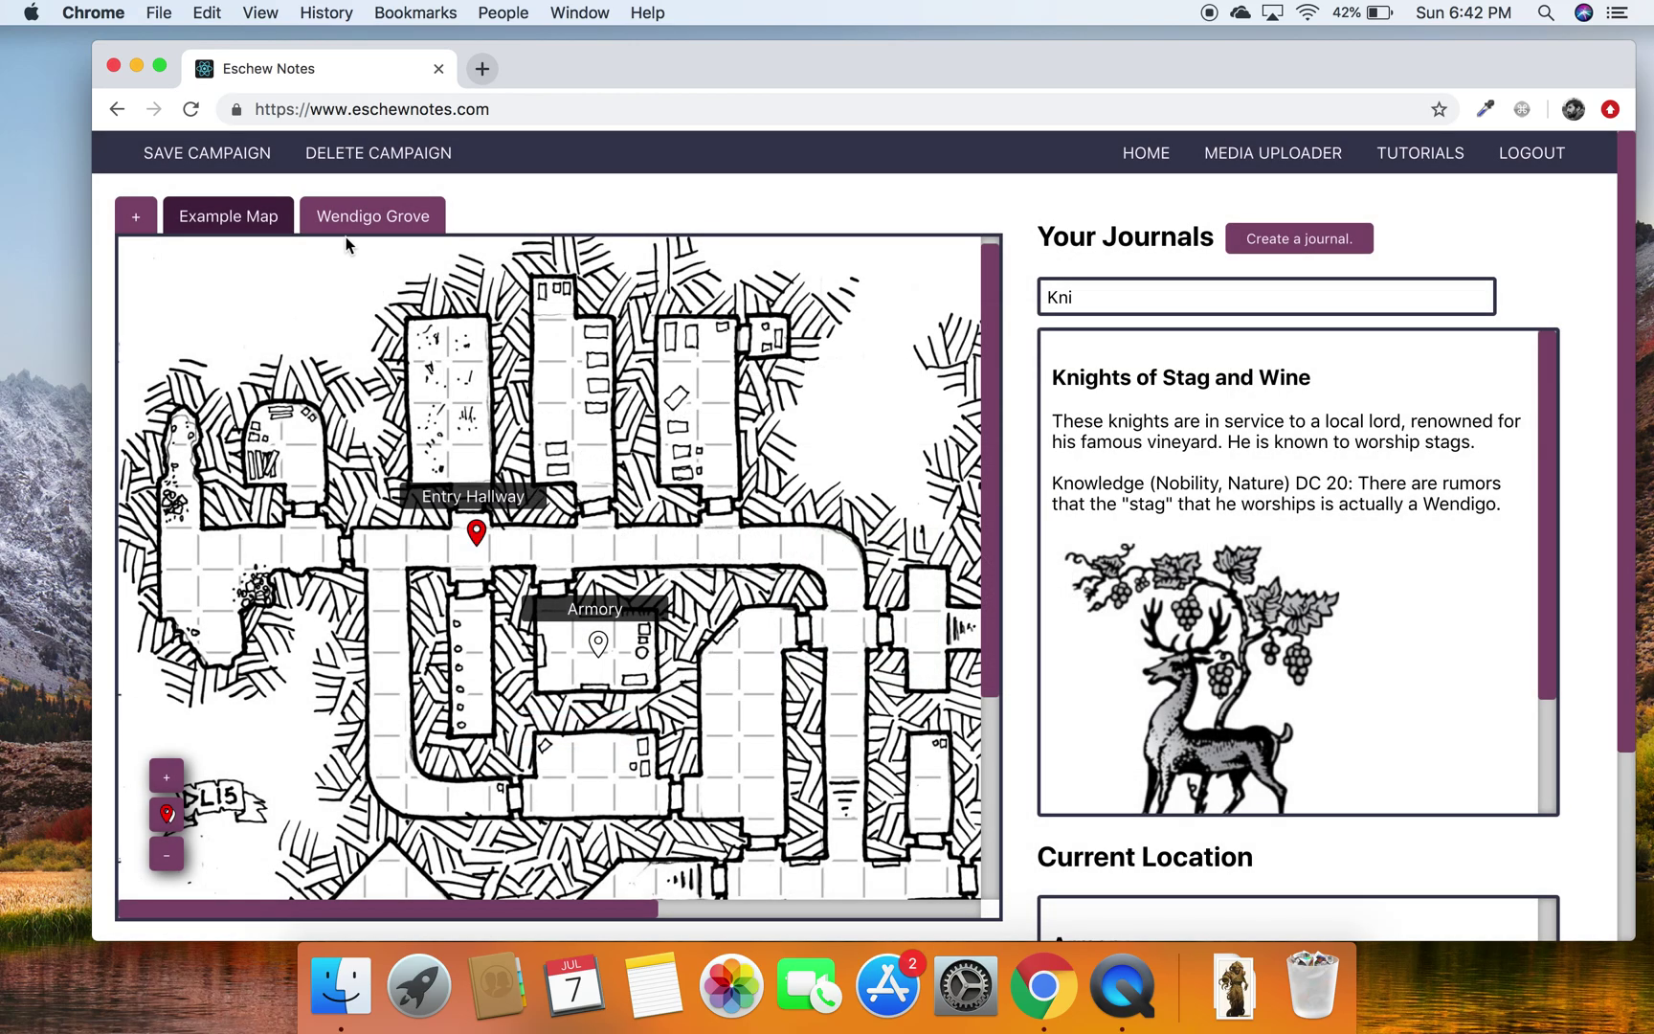
# On the Wendigo Grove map, place a new location in the sandy clearing ringed by stones and name it "Prayer Circle"
pyautogui.click(351, 226)
pyautogui.scroll(-9, 605, 372)
pyautogui.hscroll(5, 592, 376)
pyautogui.scroll(12, 610, 379)
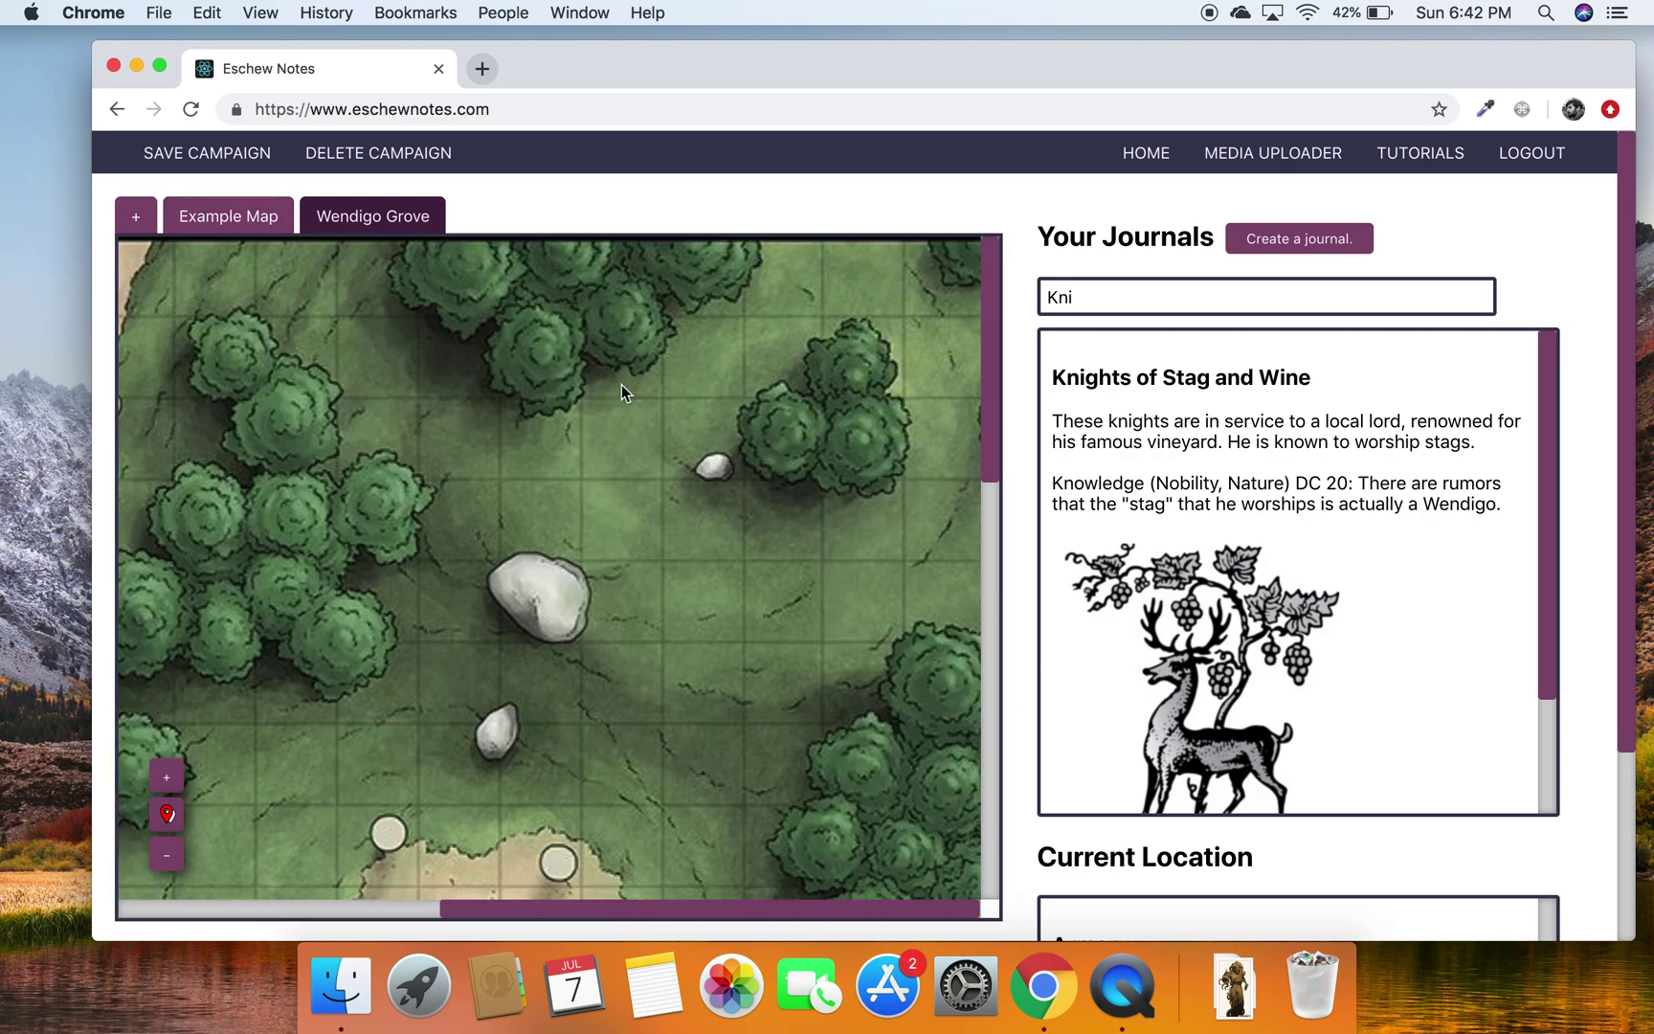
pyautogui.hscroll(-5, 624, 391)
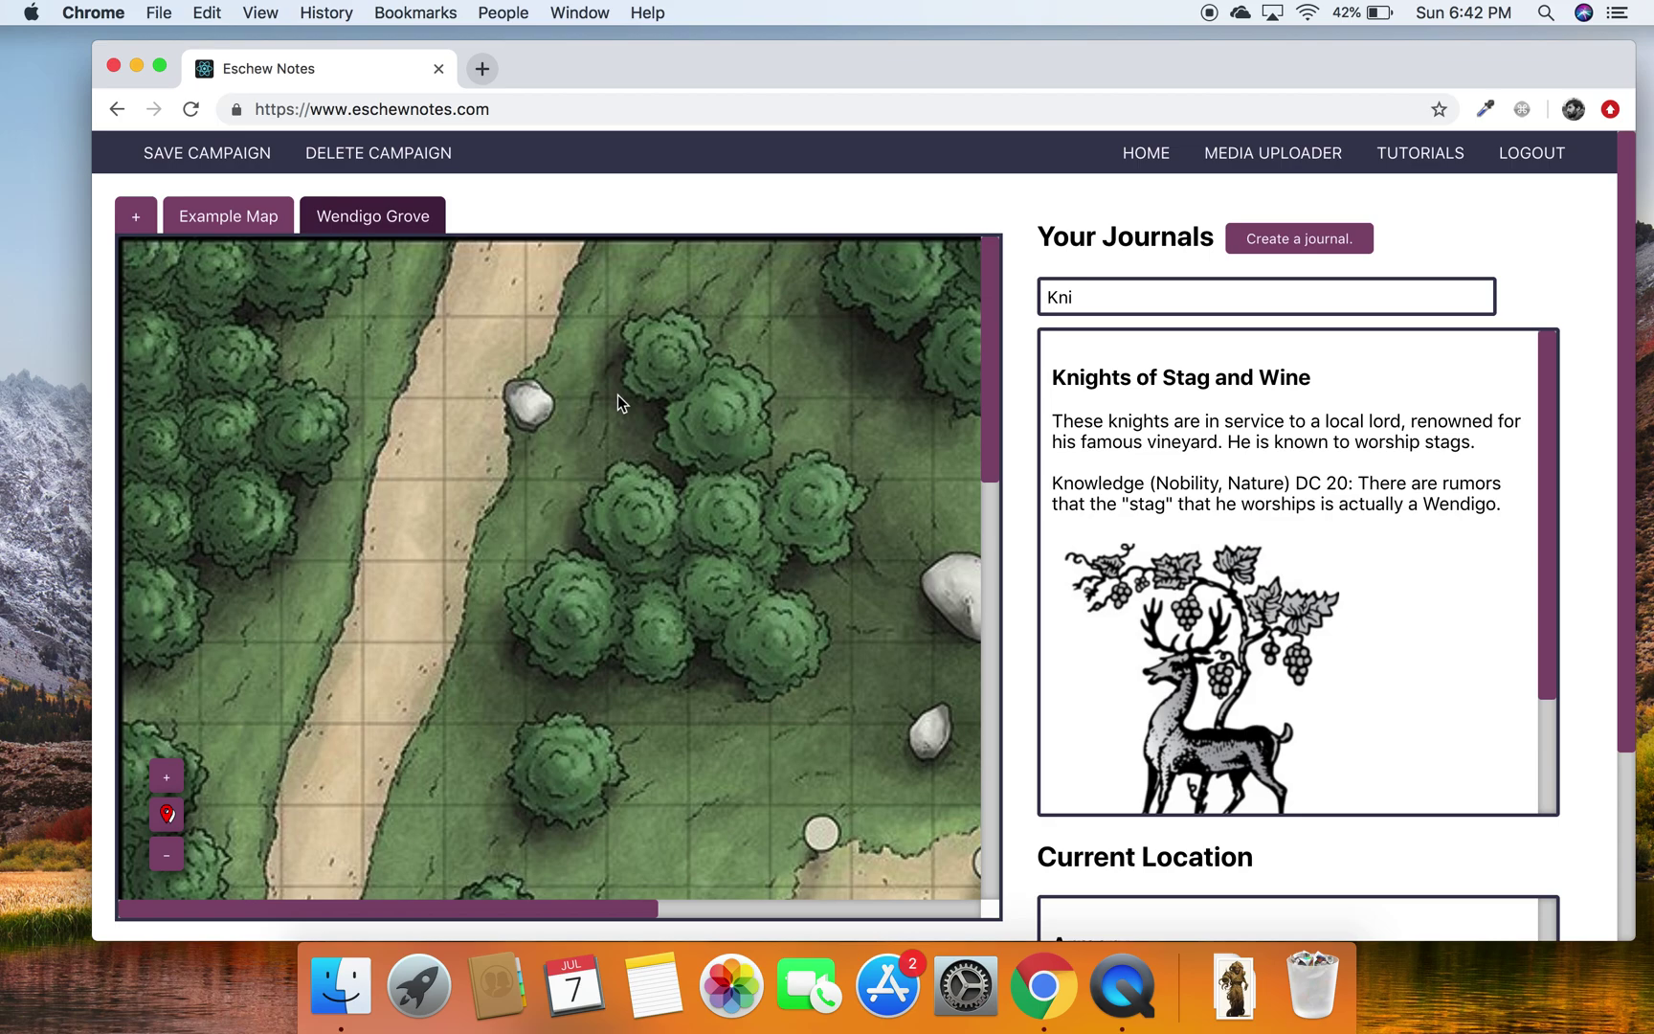
pyautogui.scroll(-5, 618, 394)
pyautogui.scroll(-1, 622, 398)
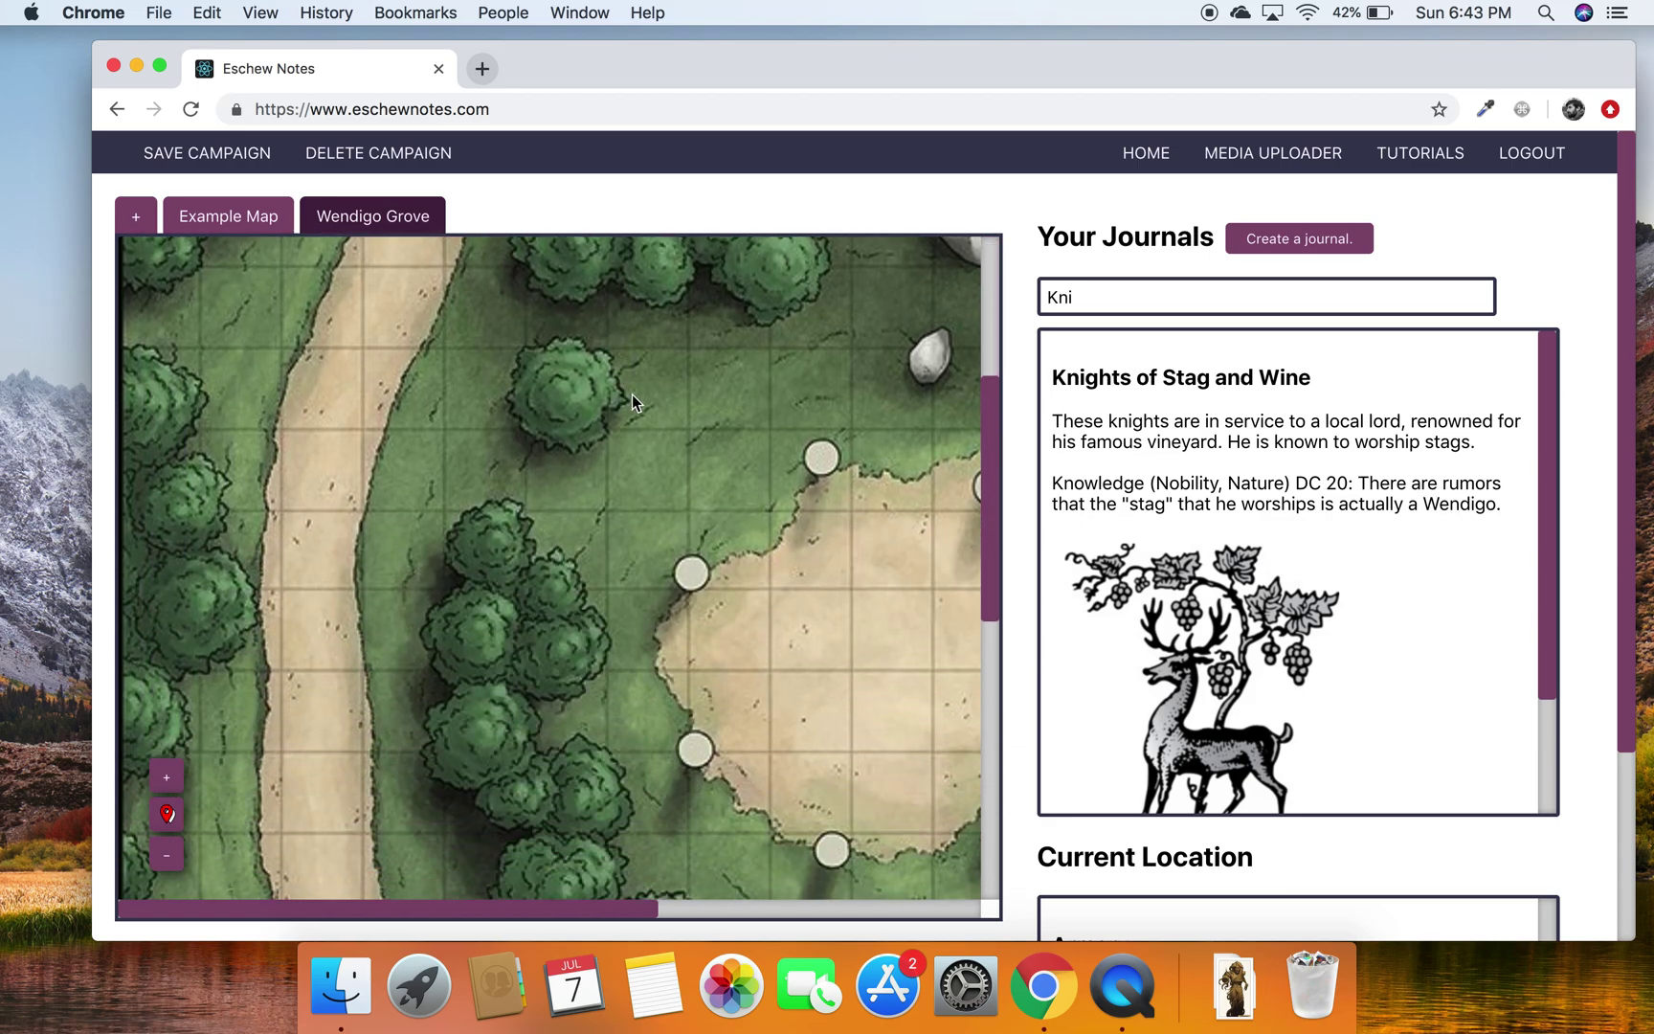
pyautogui.hscroll(4, 632, 395)
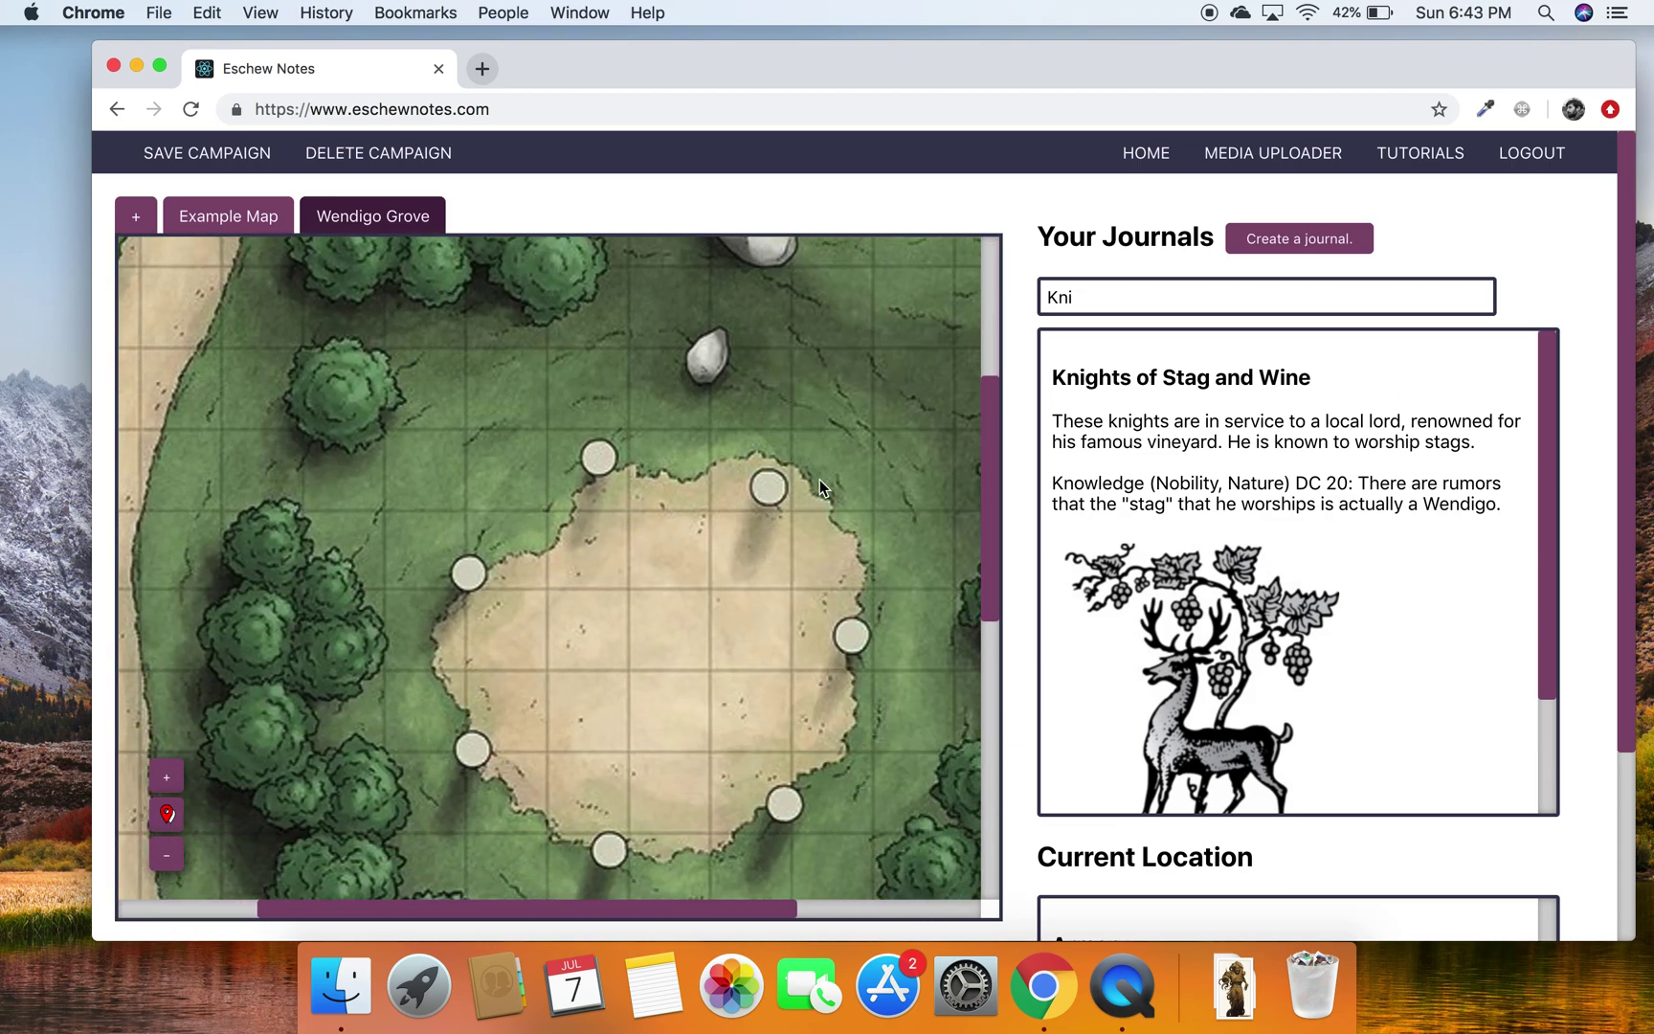
pyautogui.click(616, 643)
pyautogui.write('Prayer Circle')
# Describe the location as "This ritual circle was used by the lord to summon the Wendigo." and create it
pyautogui.click(719, 532)
pyautogui.write('This ritual circle was used by the lord to summon the Wendigo.')
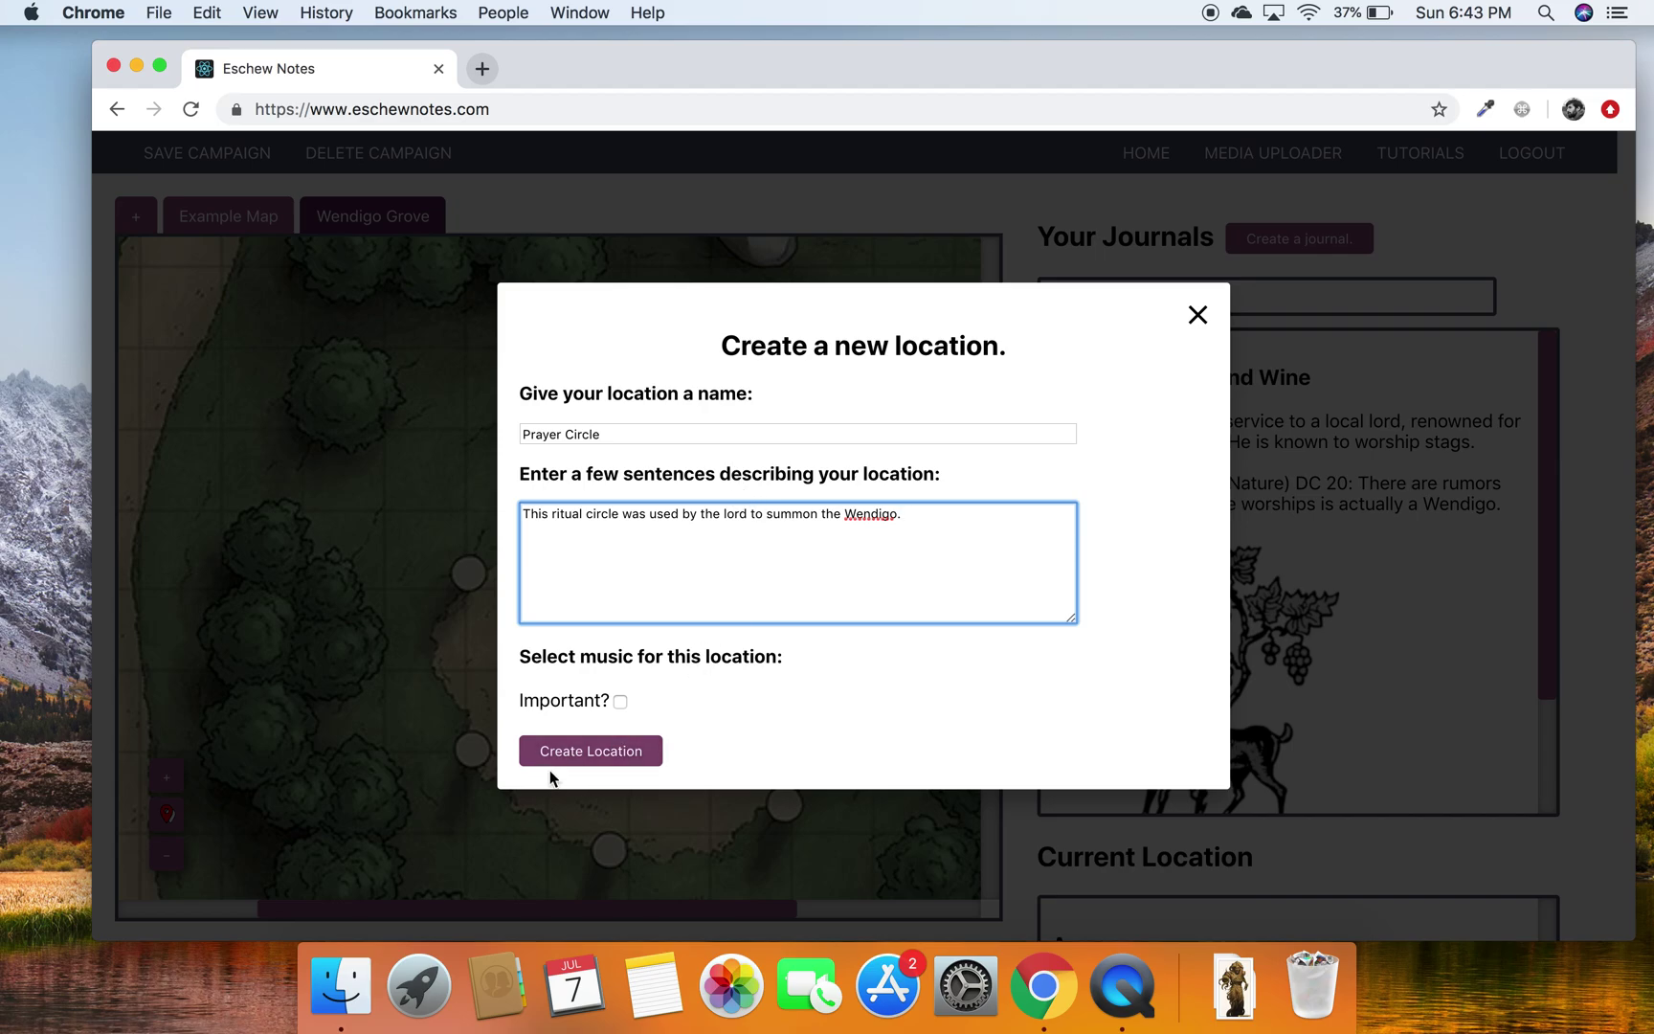
pyautogui.click(574, 768)
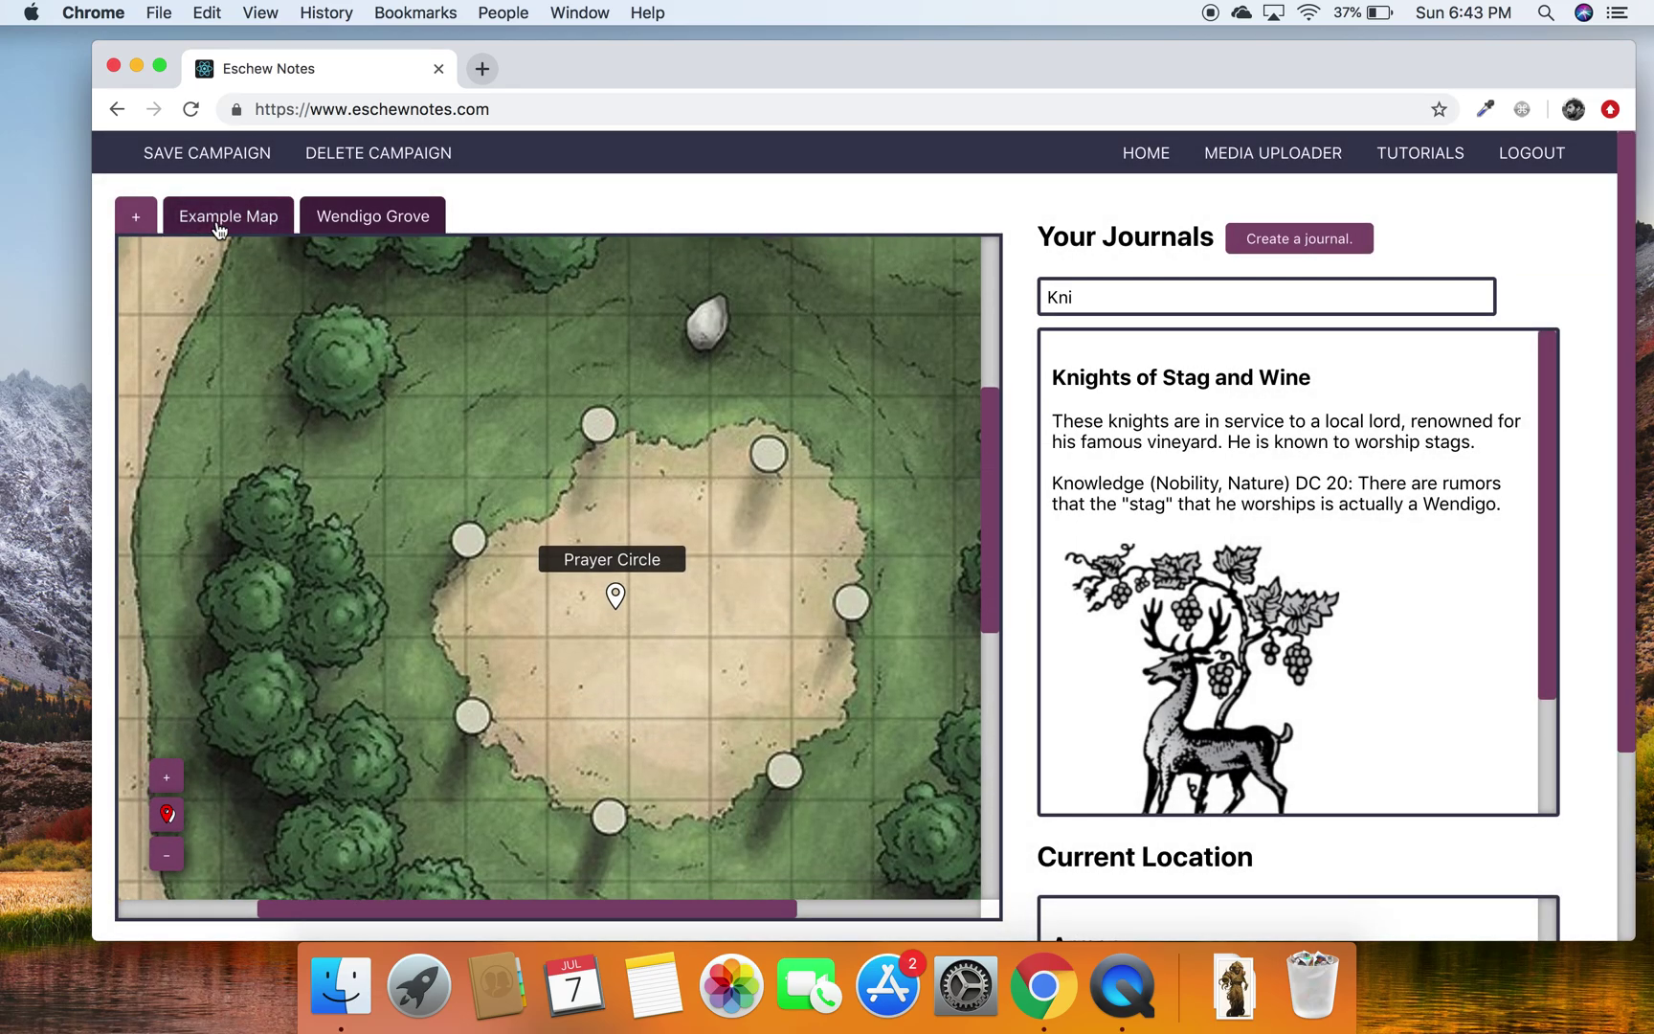
# Switch back to the Example Map and look over its lower corridors
pyautogui.click(228, 216)
pyautogui.scroll(-5, 613, 465)
pyautogui.hscroll(4, 502, 497)
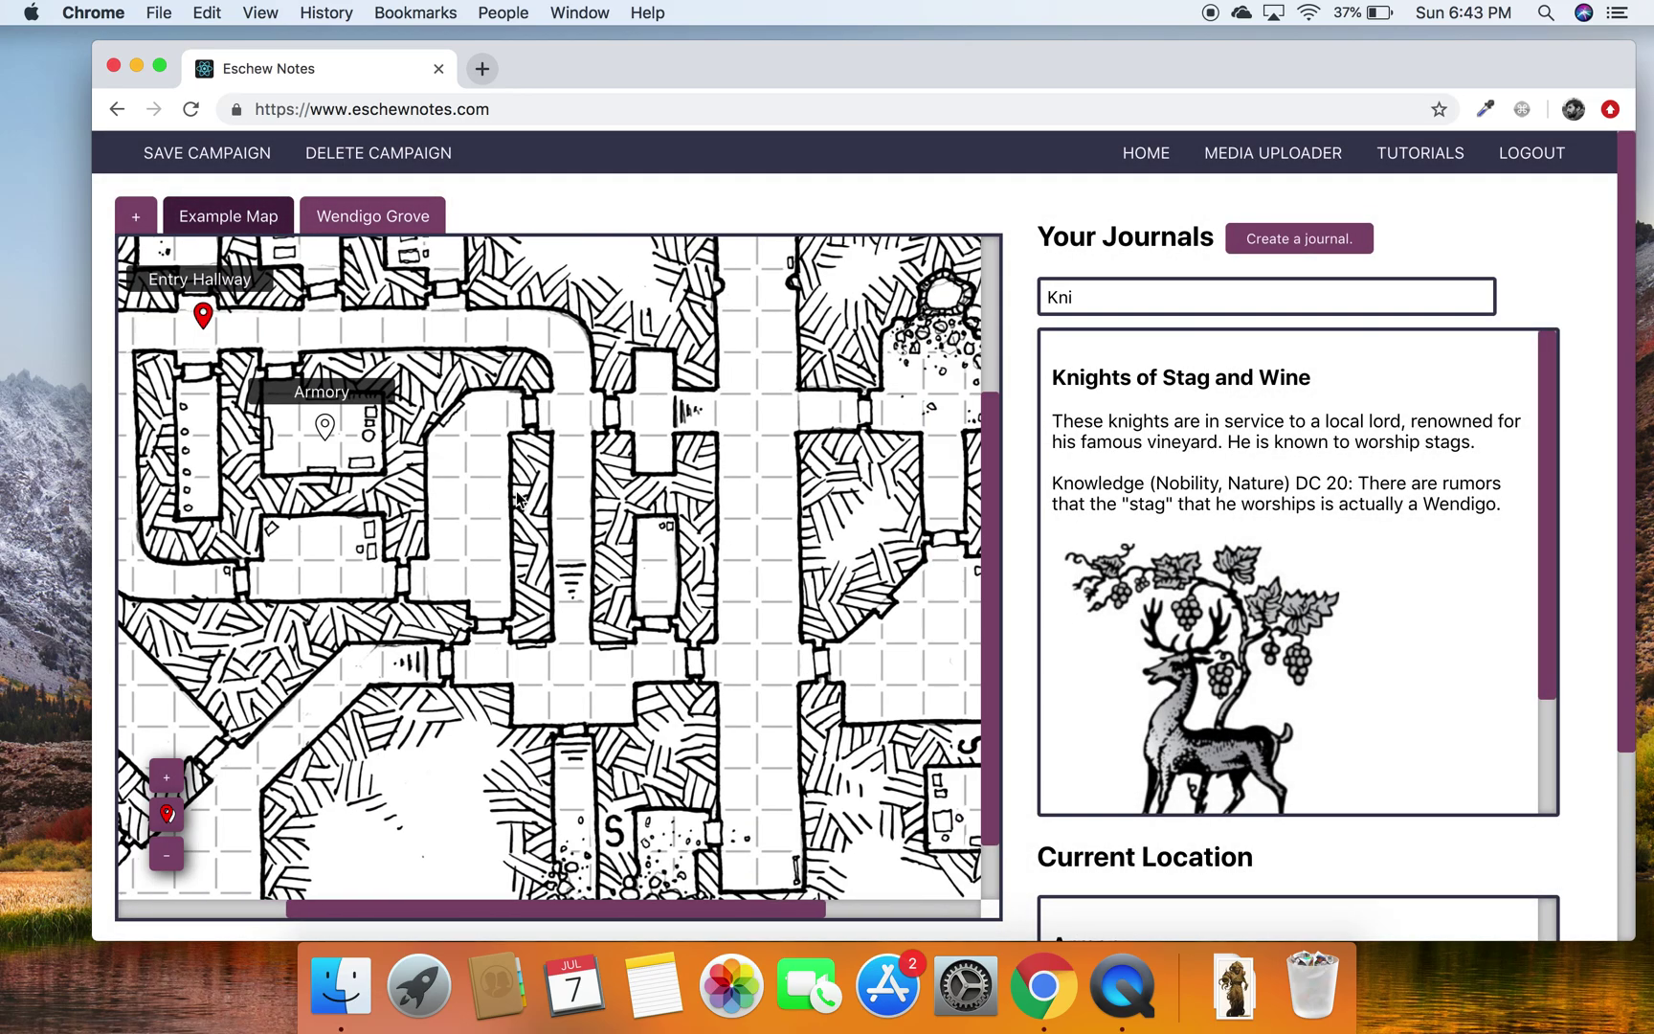
# Look over the Example Map from its cave passages to the lower chambers and back to the Entry Hallway and Armory
pyautogui.scroll(5, 516, 490)
pyautogui.hscroll(-4, 508, 489)
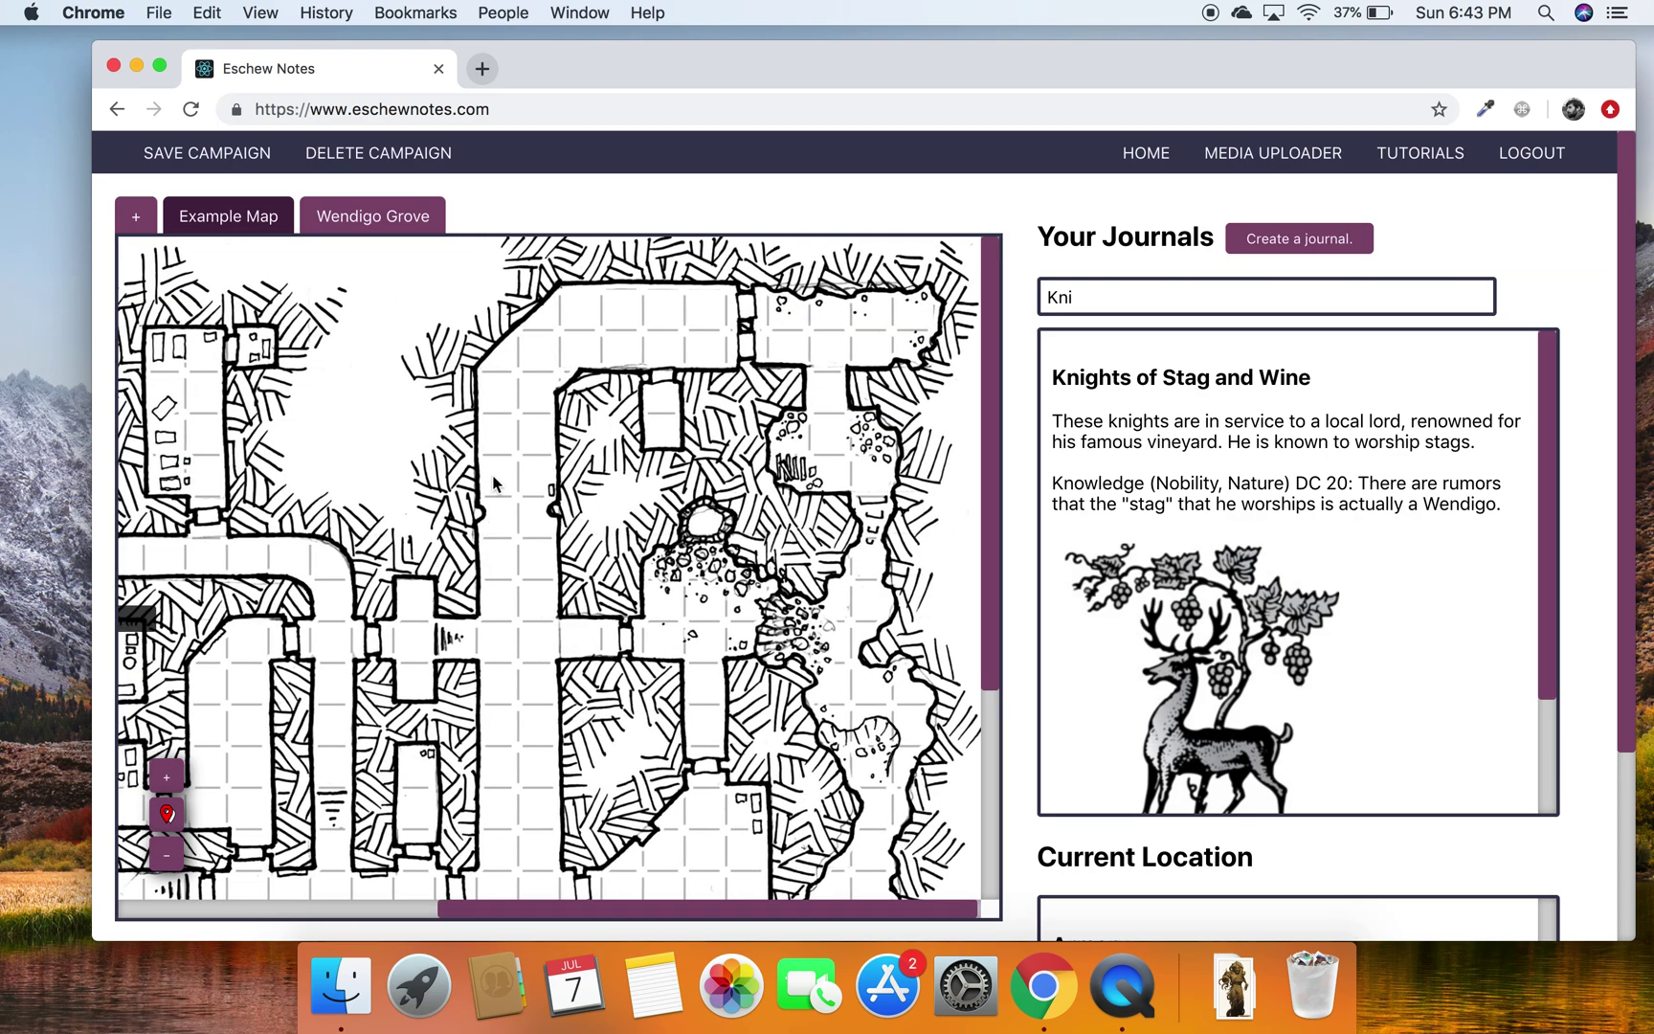
pyautogui.scroll(-2, 497, 476)
pyautogui.hscroll(-1, 497, 476)
pyautogui.scroll(-3, 821, 448)
pyautogui.scroll(3, 821, 445)
pyautogui.scroll(-3, 821, 444)
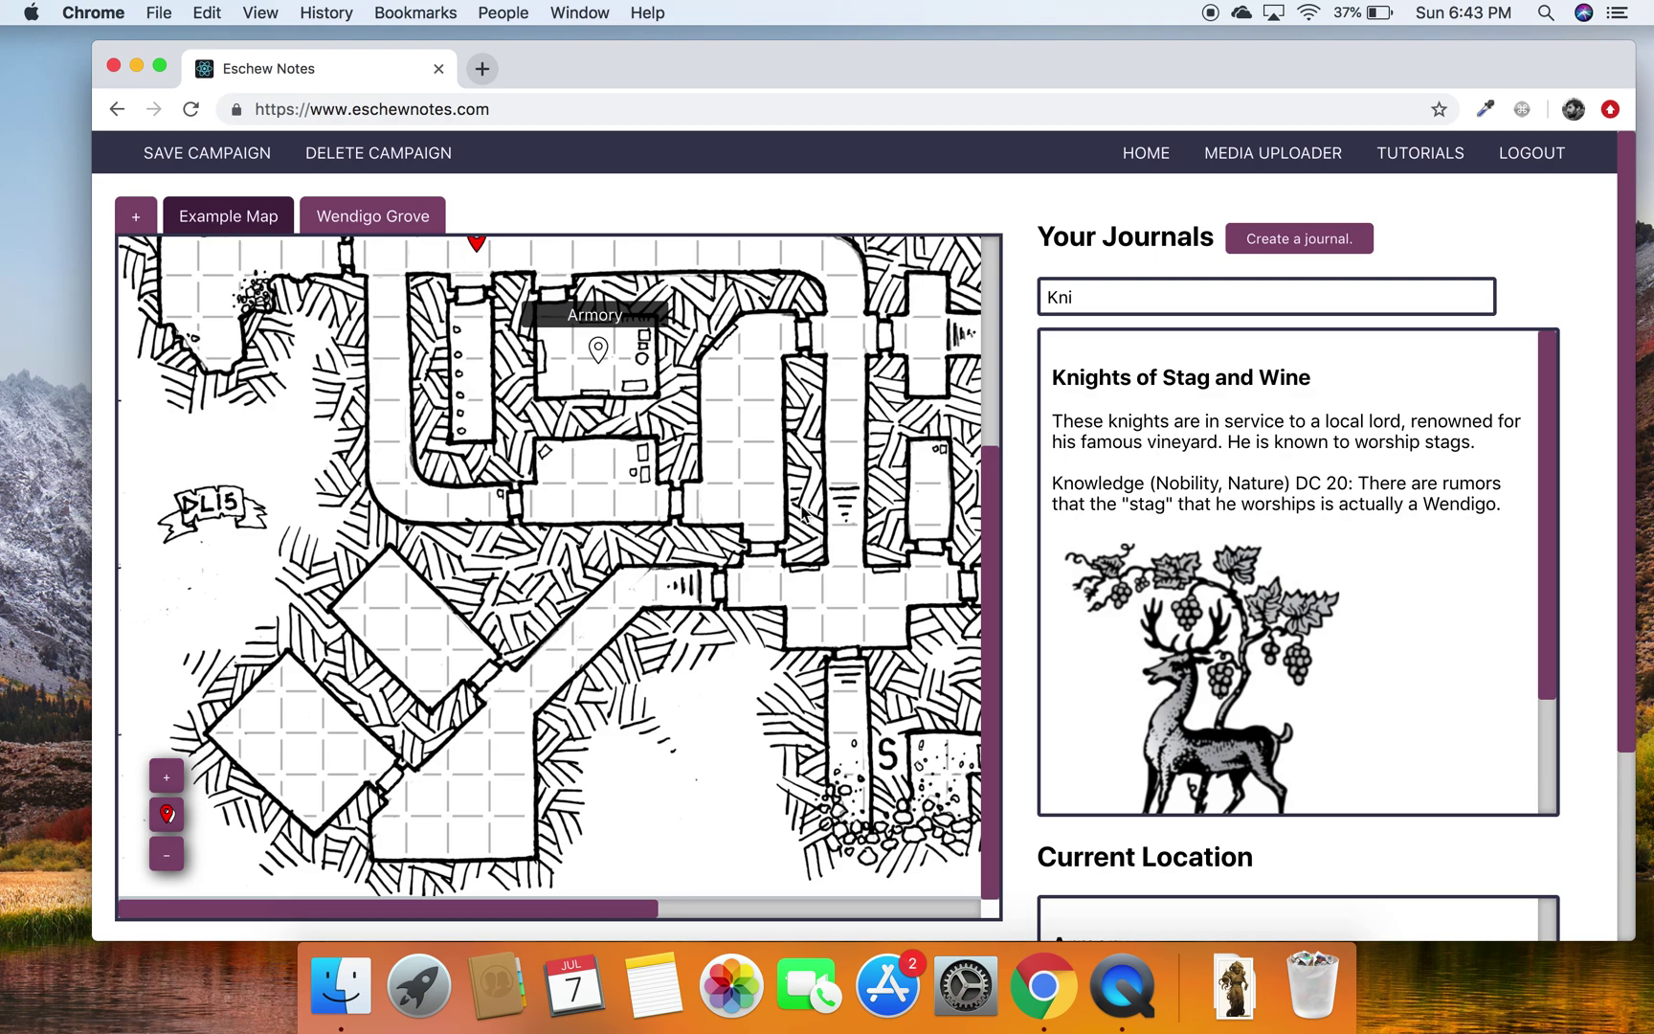
pyautogui.scroll(3, 807, 515)
pyautogui.scroll(-4, 1604, 457)
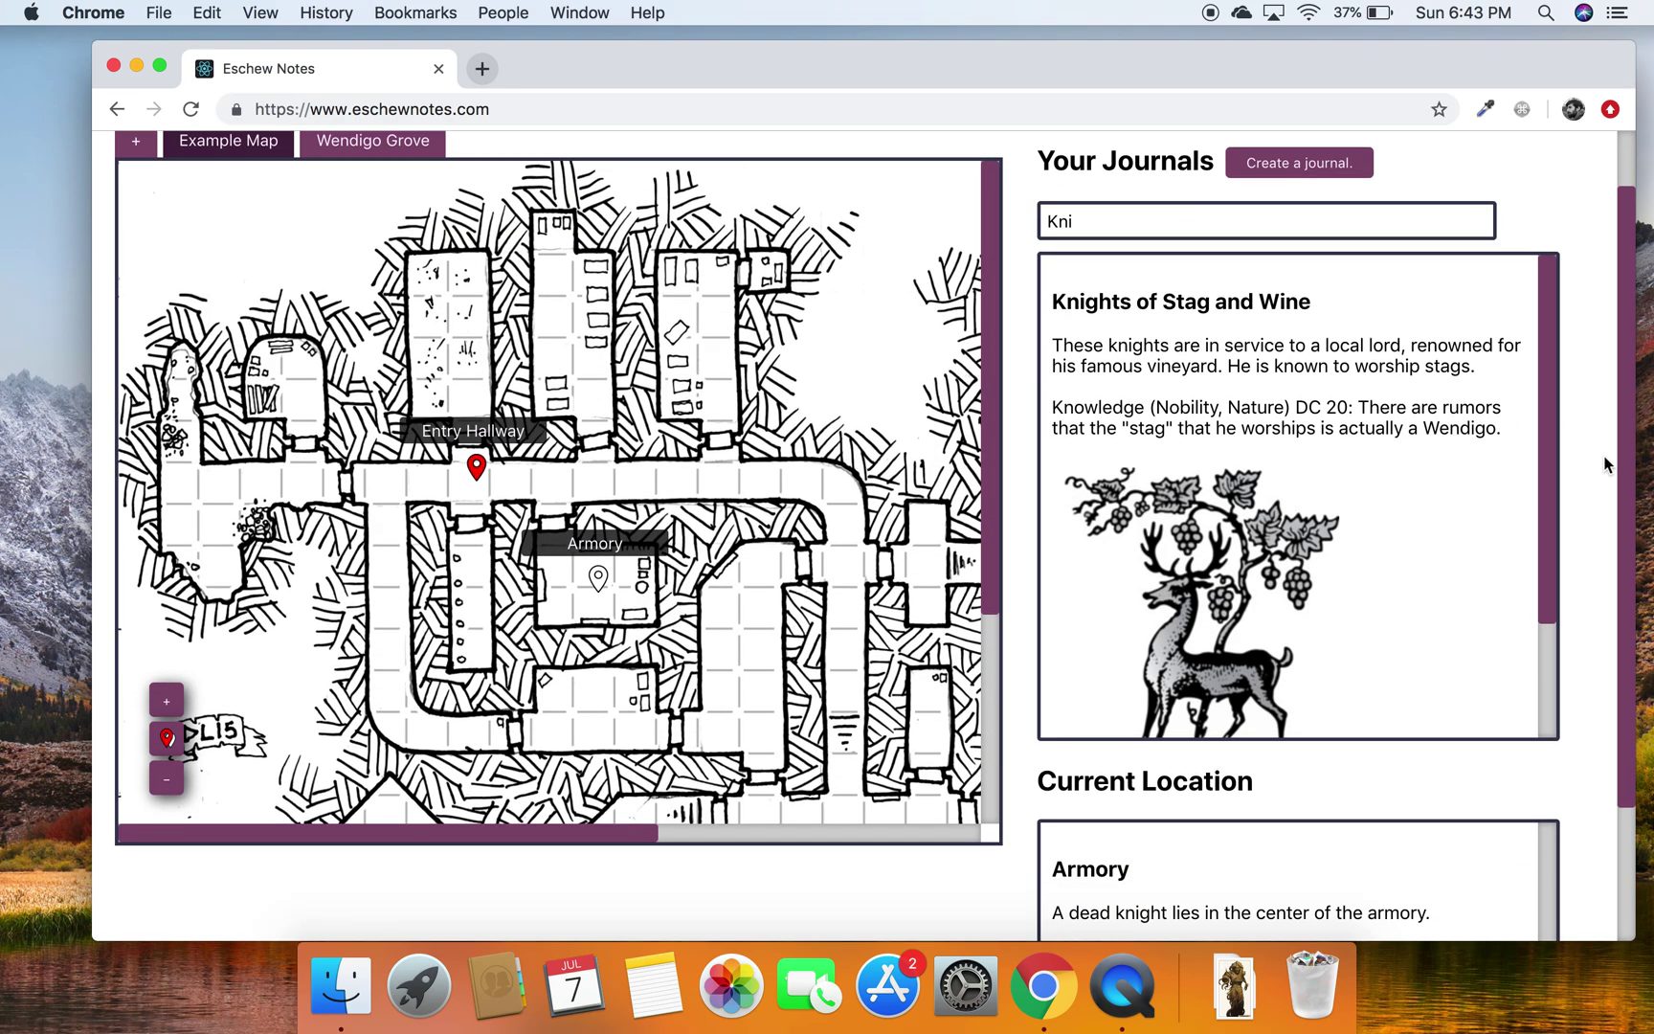
pyautogui.scroll(3, 1609, 465)
pyautogui.scroll(1, 1605, 464)
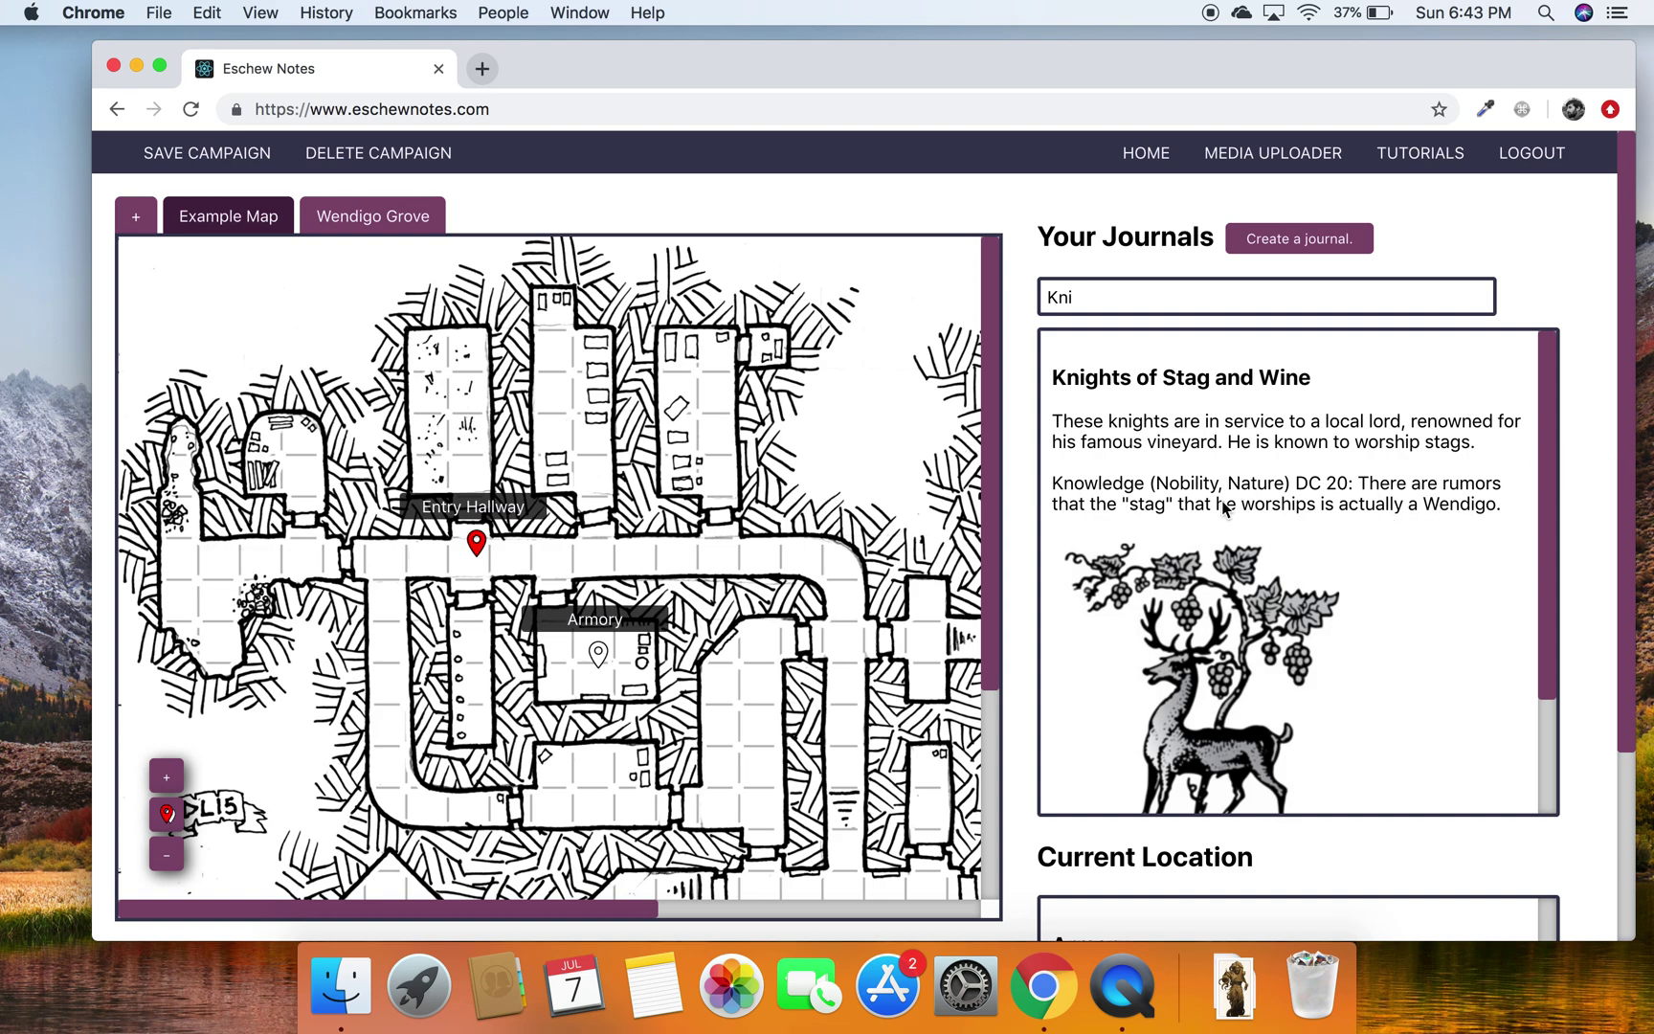
# Read the Knights of Stag and Wine journal entry through to the end of its stag image
pyautogui.scroll(-3, 1481, 393)
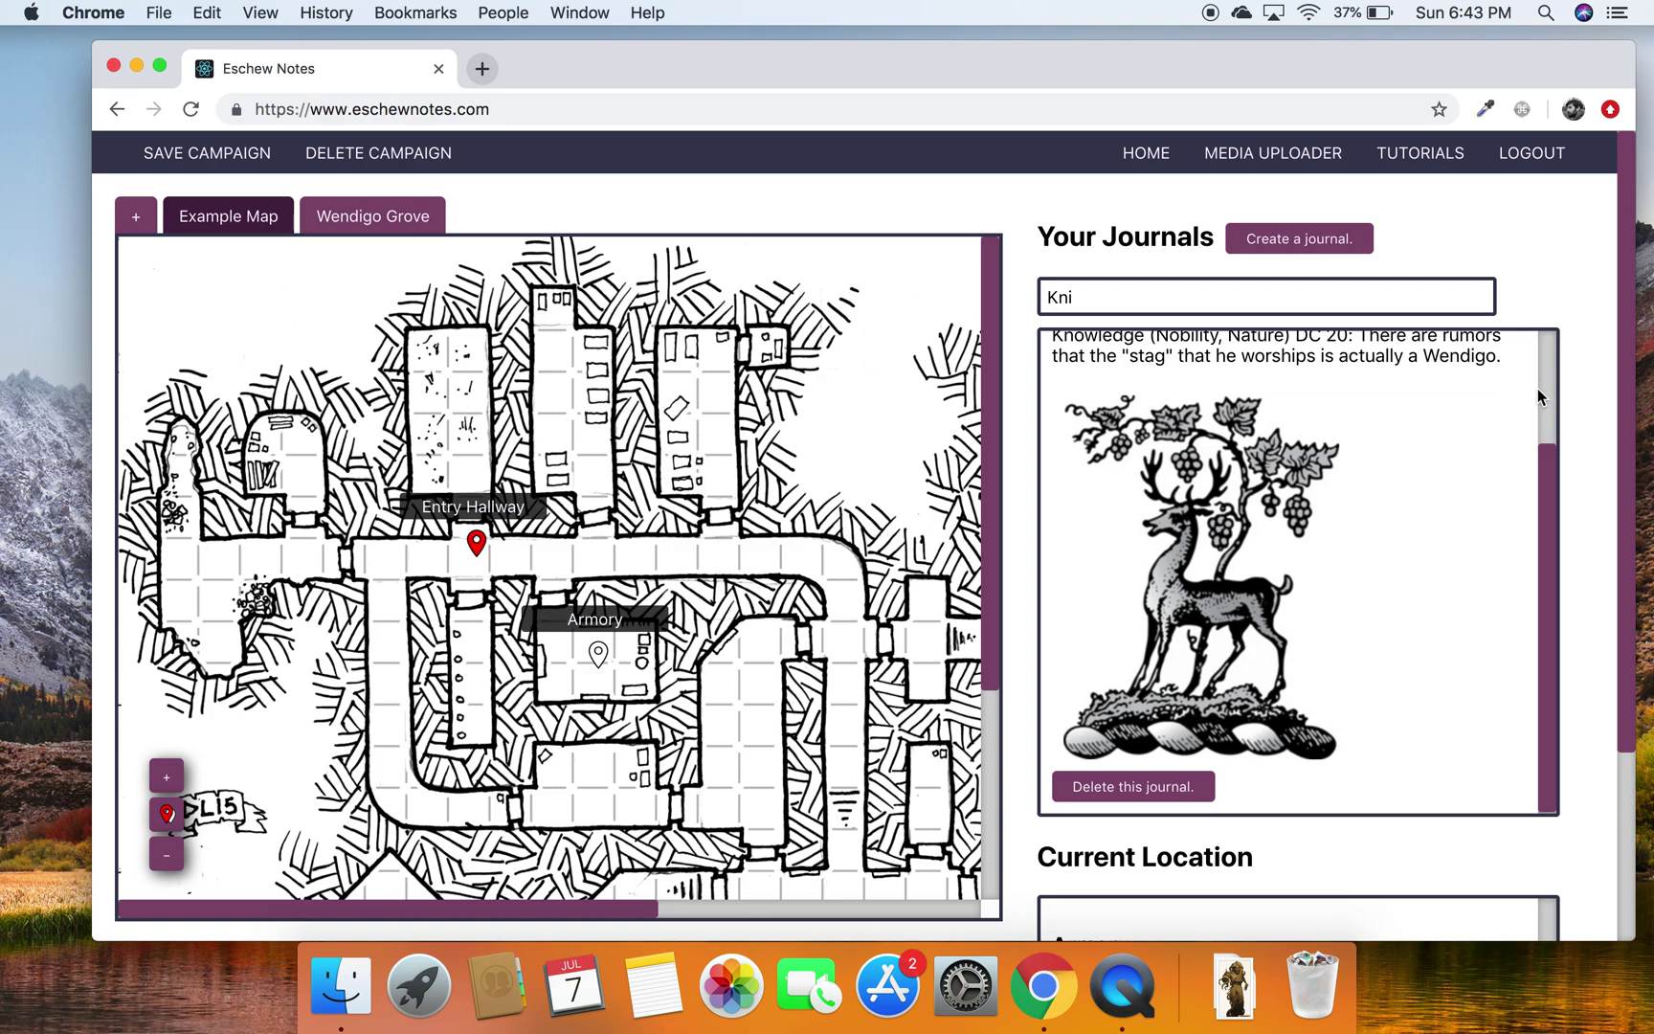
pyautogui.scroll(-5, 1576, 397)
pyautogui.scroll(5, 1576, 397)
pyautogui.scroll(-1, 1576, 397)
# Open the tutorials, skim the help from maps and locations to the next update, and close them
pyautogui.click(1395, 167)
pyautogui.scroll(-10, 960, 378)
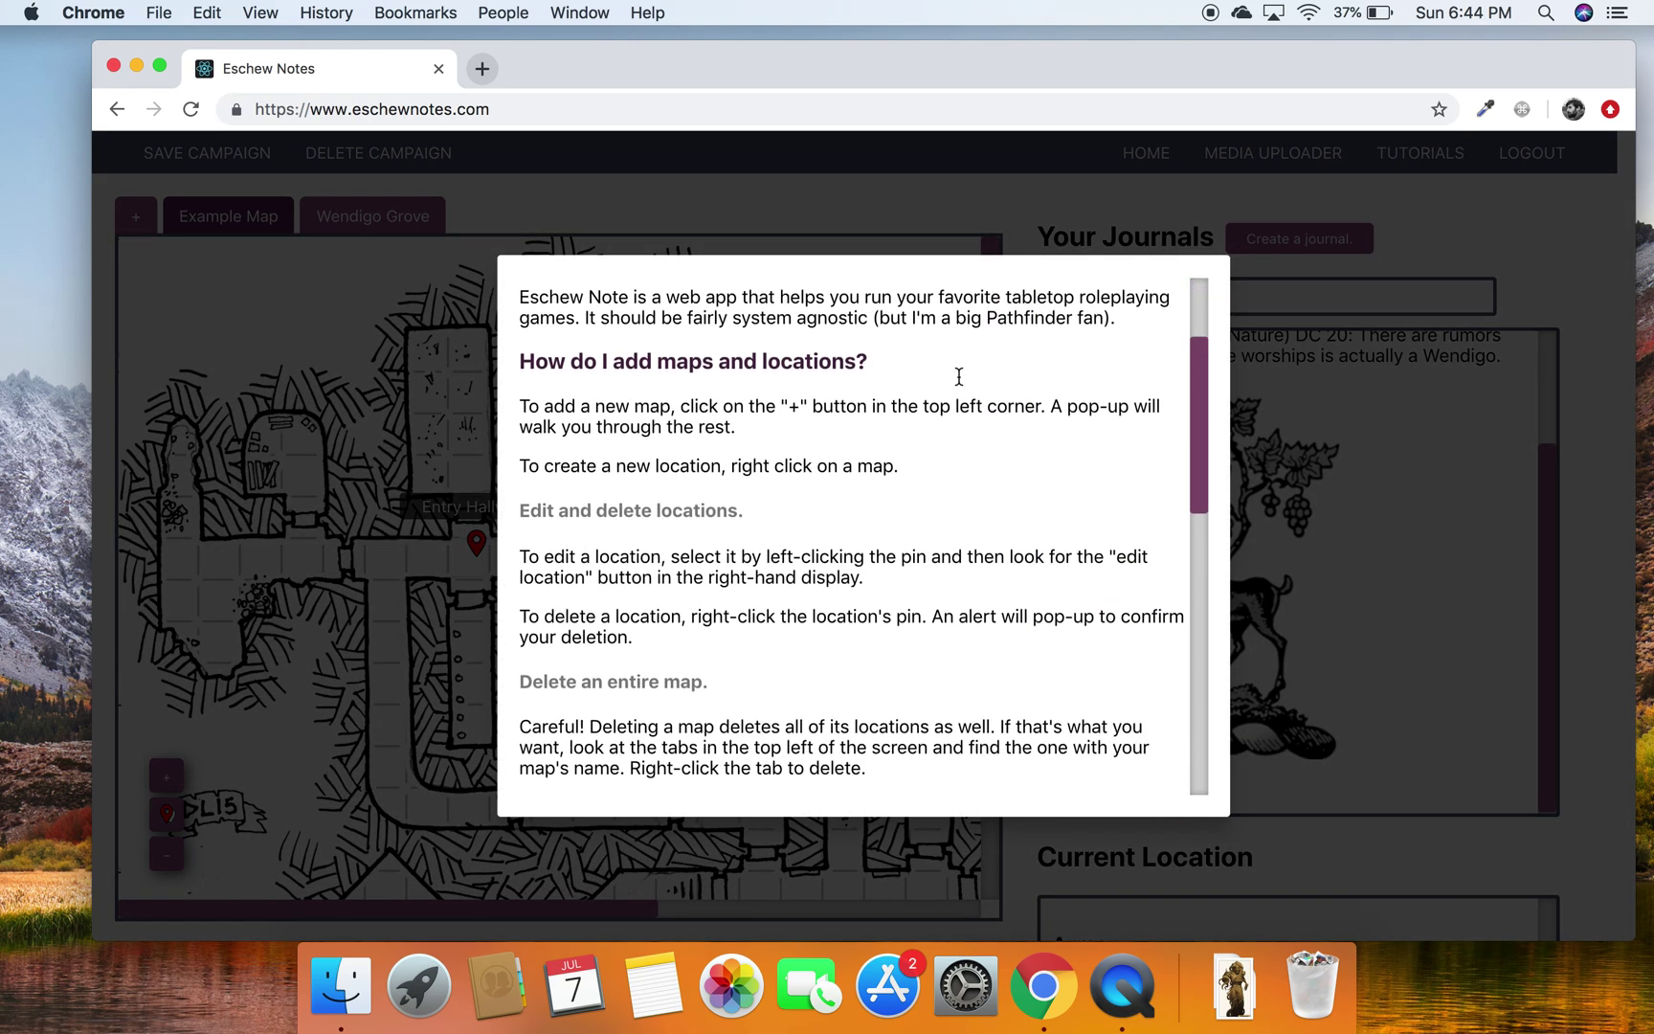
pyautogui.scroll(-5, 959, 378)
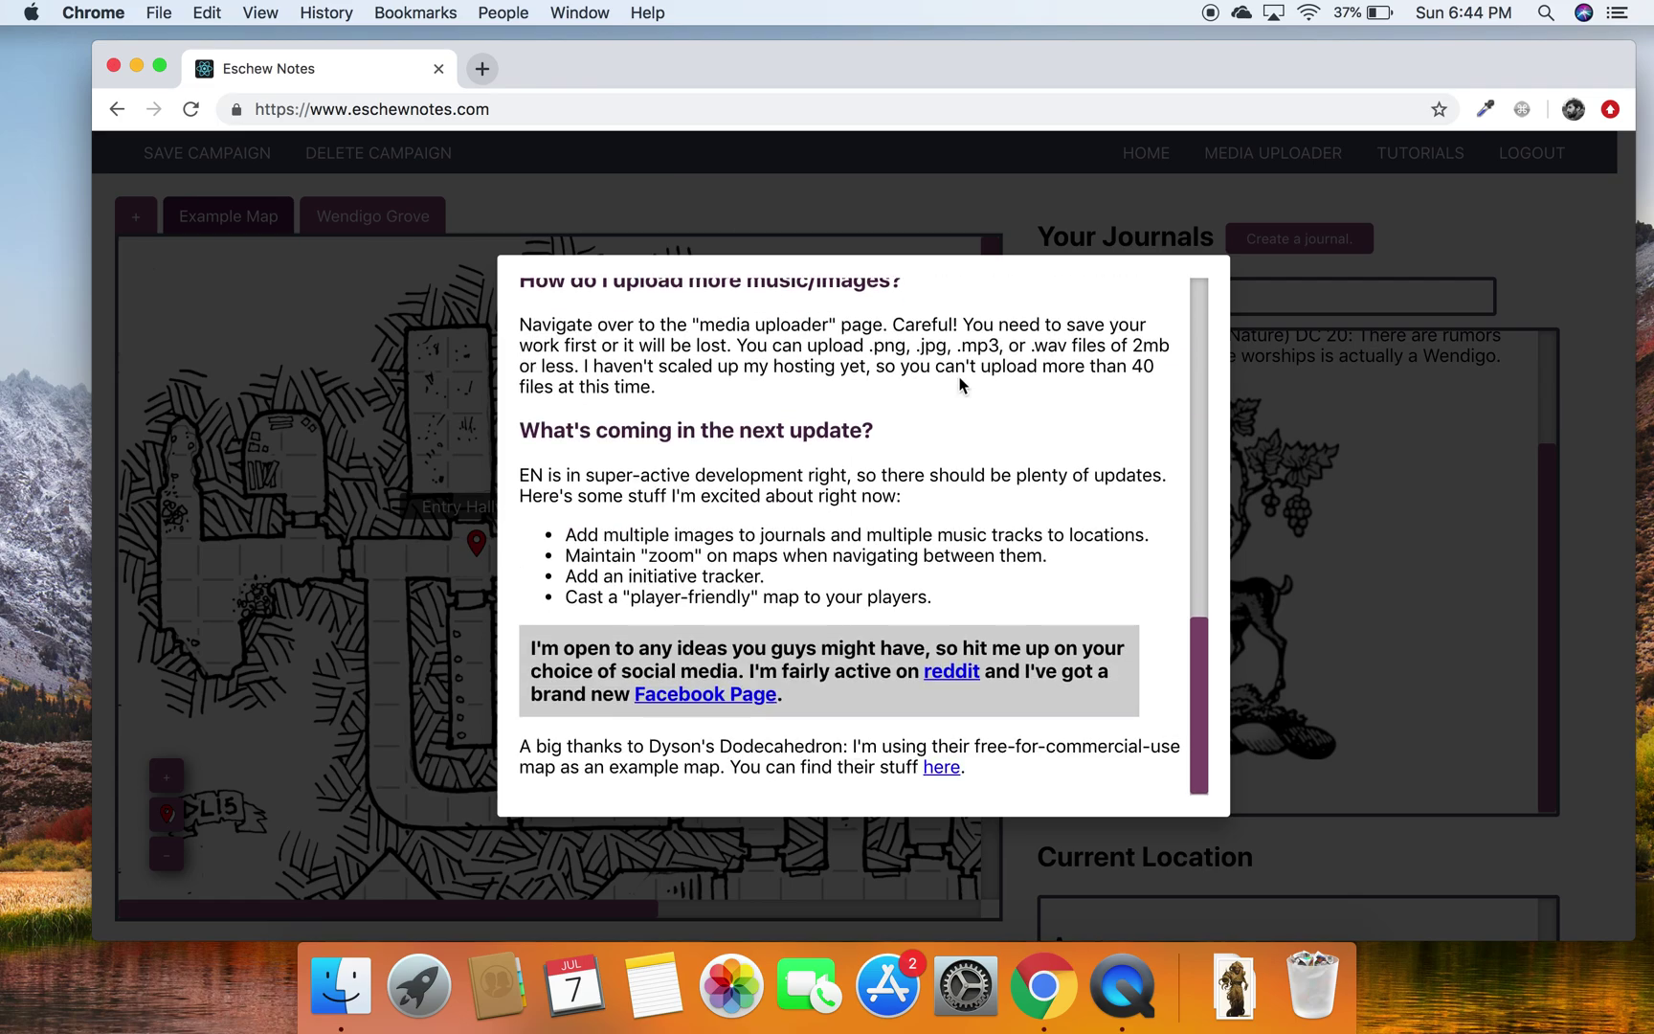
pyautogui.scroll(15, 961, 379)
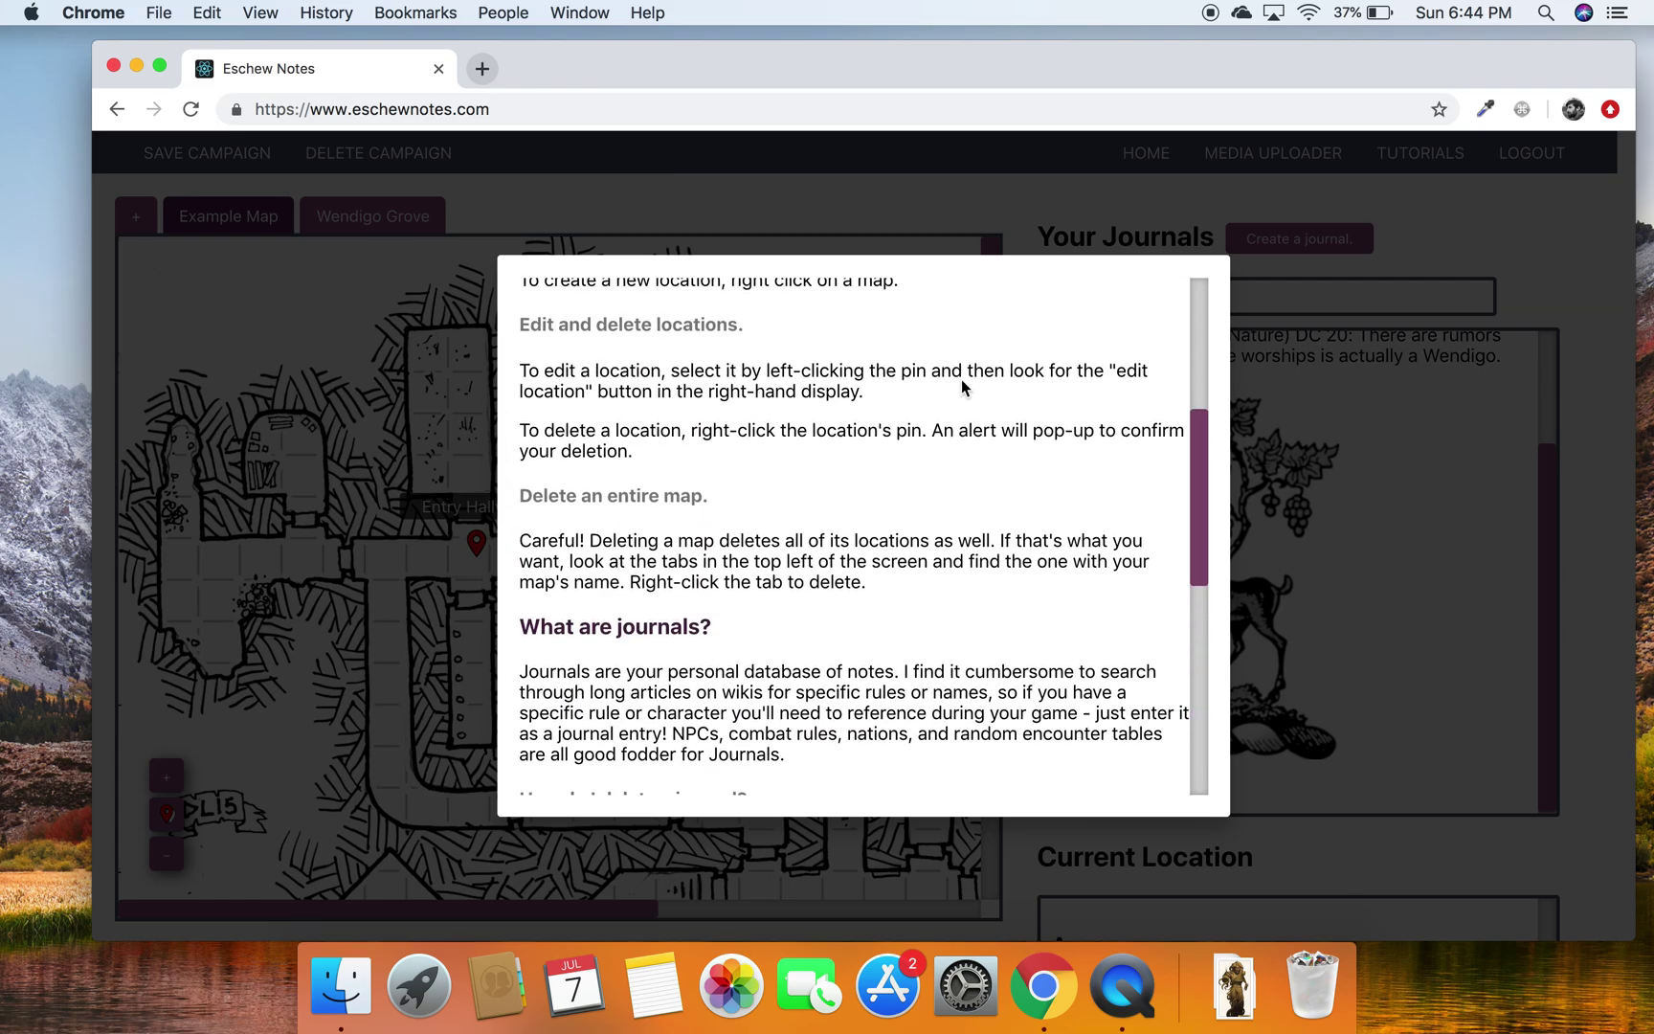
pyautogui.click(1471, 245)
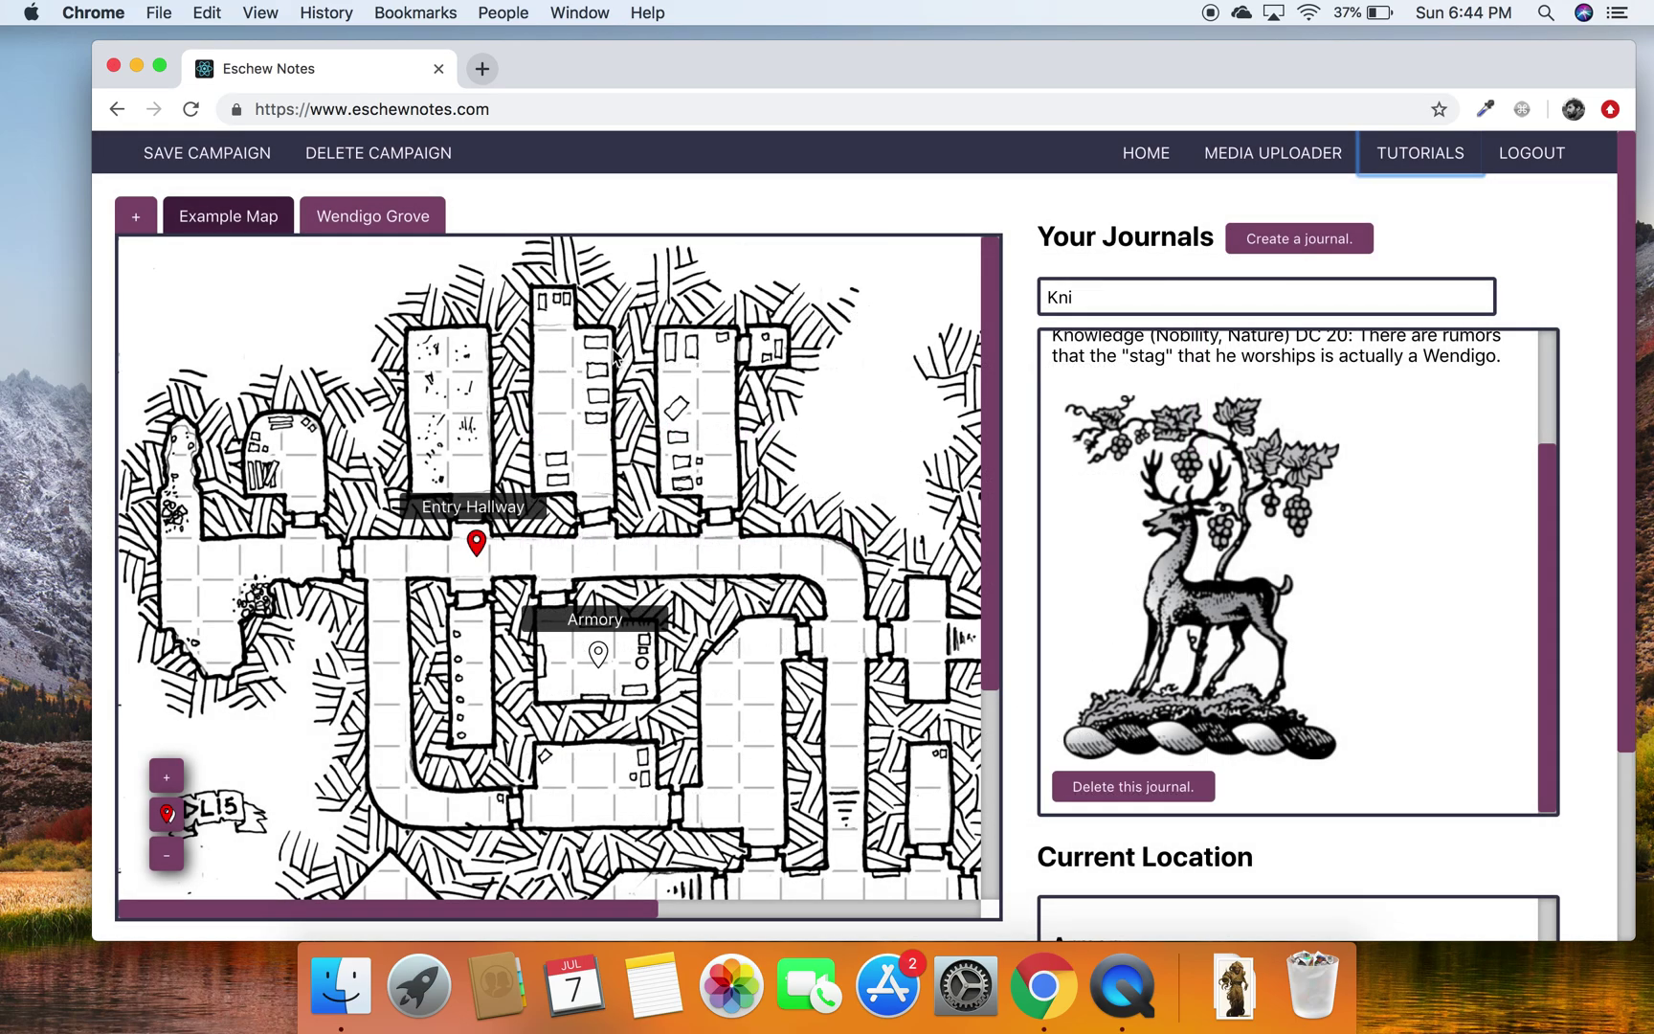
# Save the campaign and dismiss the confirmation
pyautogui.click(210, 159)
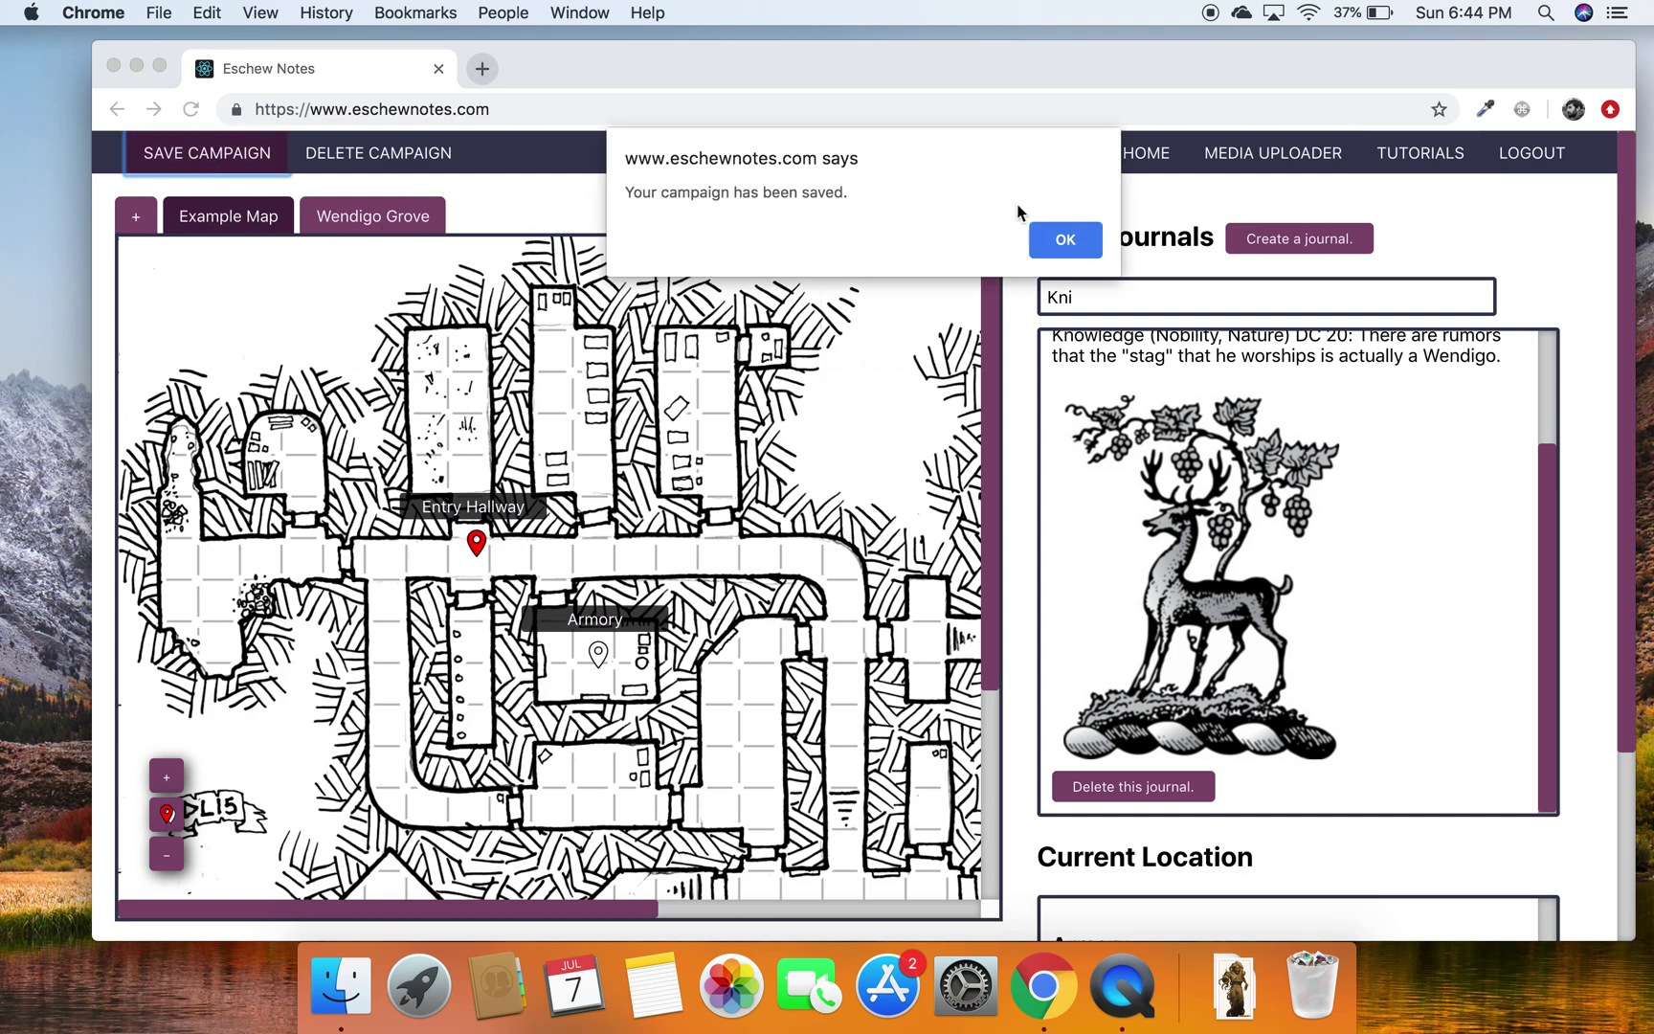
pyautogui.click(1065, 240)
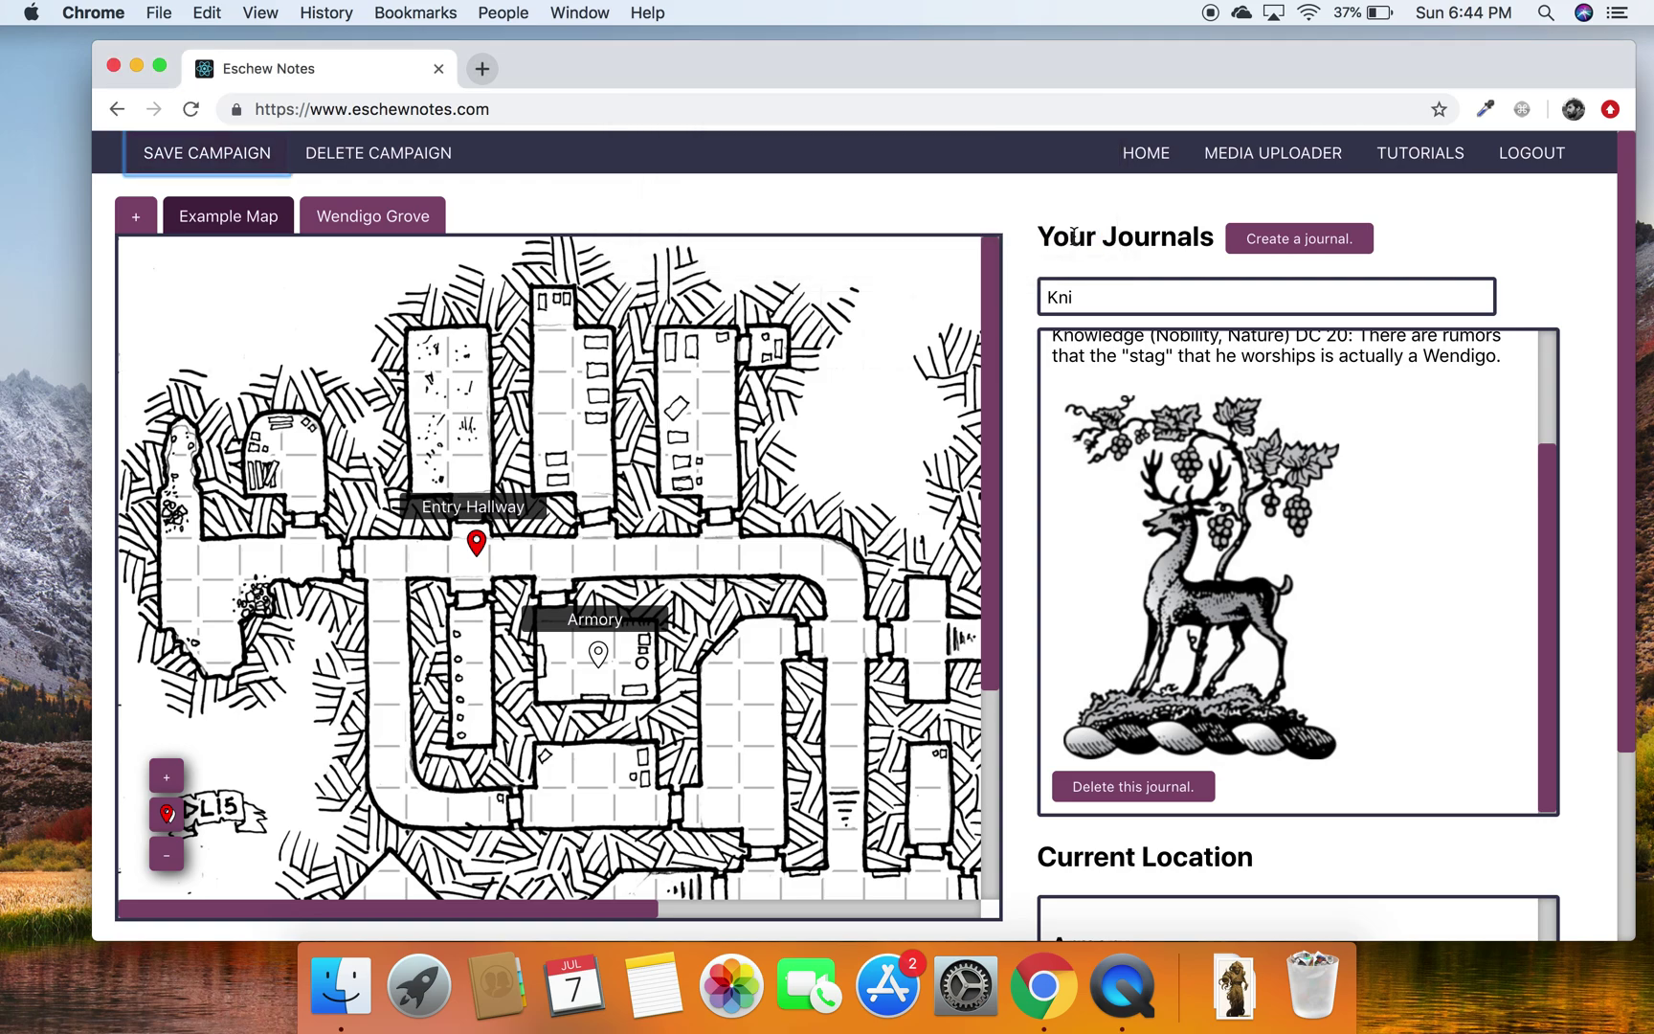
pyautogui.scroll(-3, 1327, 240)
pyautogui.scroll(3, 1326, 240)
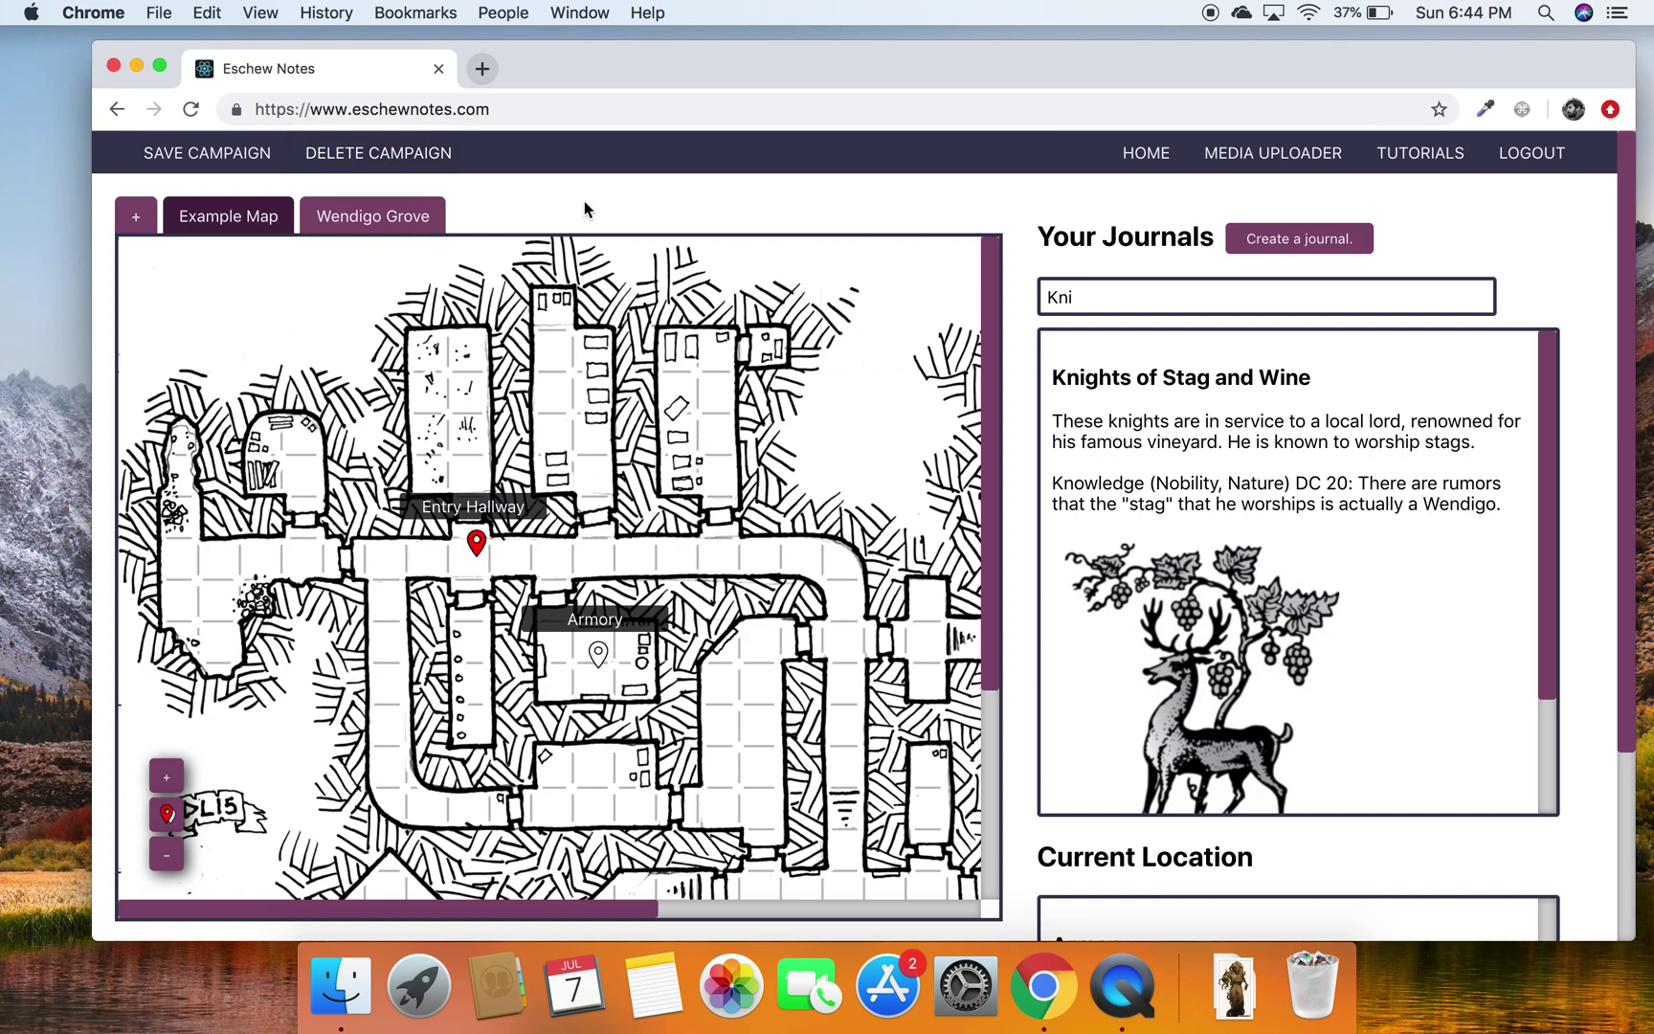
pyautogui.scroll(-3, 1462, 237)
pyautogui.scroll(-2, 1578, 332)
pyautogui.scroll(3, 1577, 333)
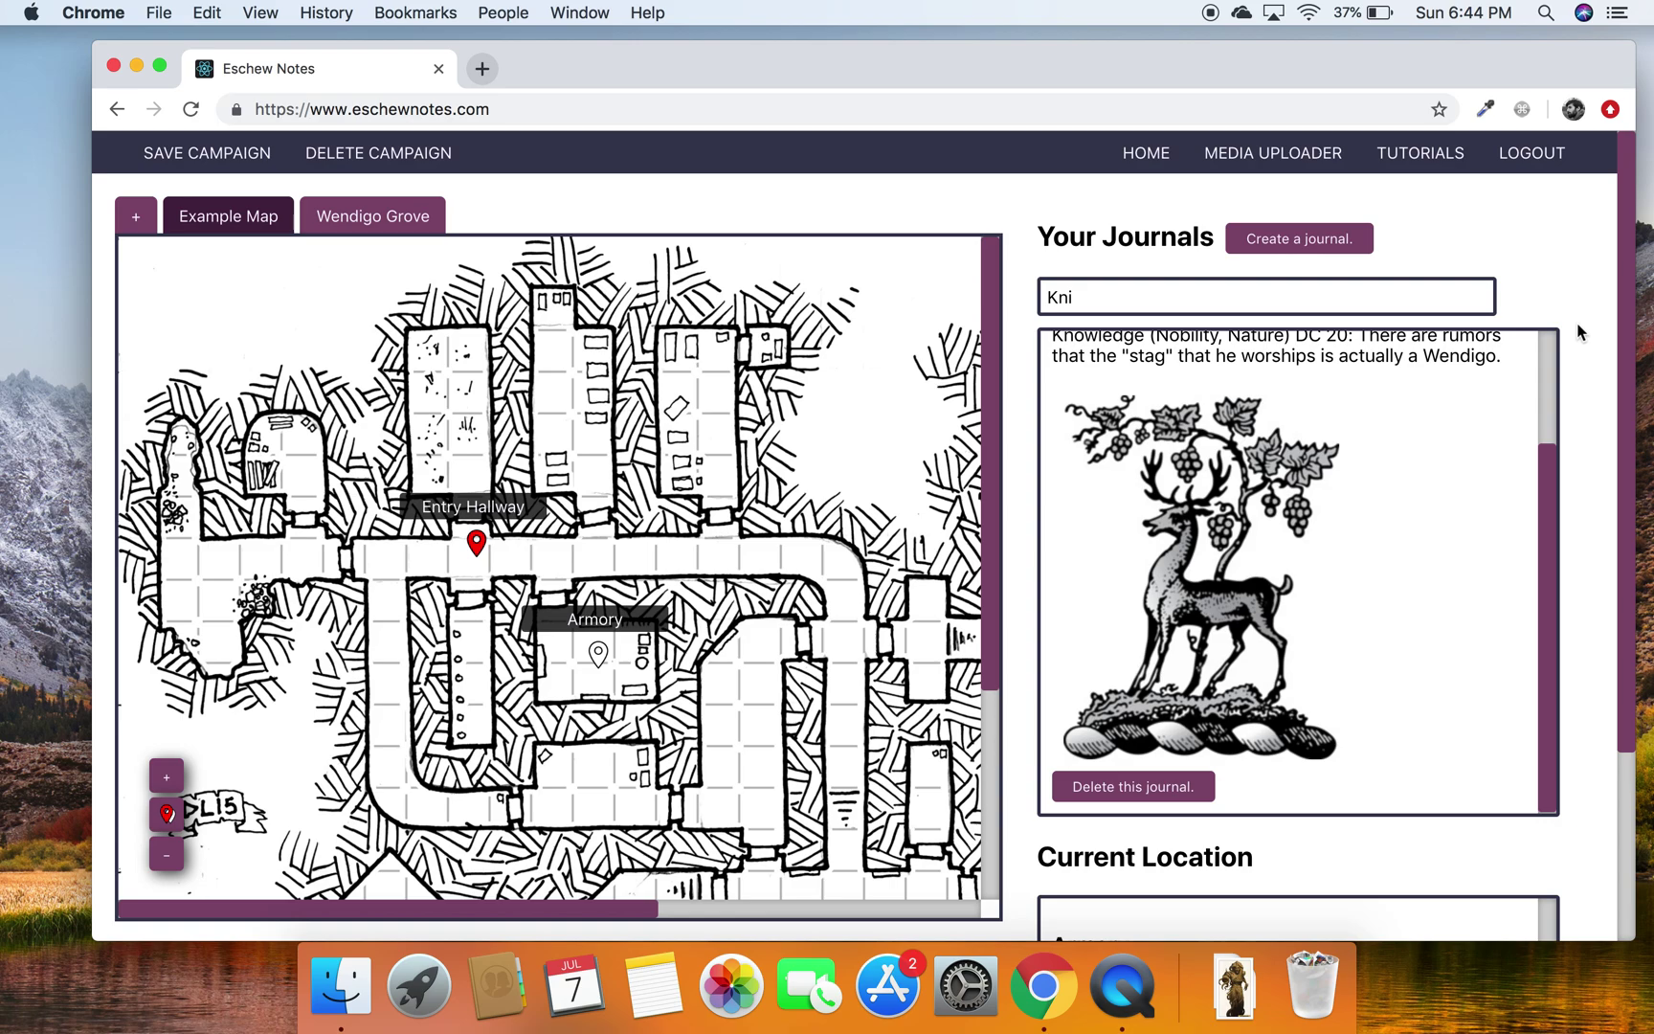
# Reopen the tutorials, read down to the upcoming features and the social media contact links, and close them
pyautogui.click(1417, 155)
pyautogui.scroll(-3, 953, 399)
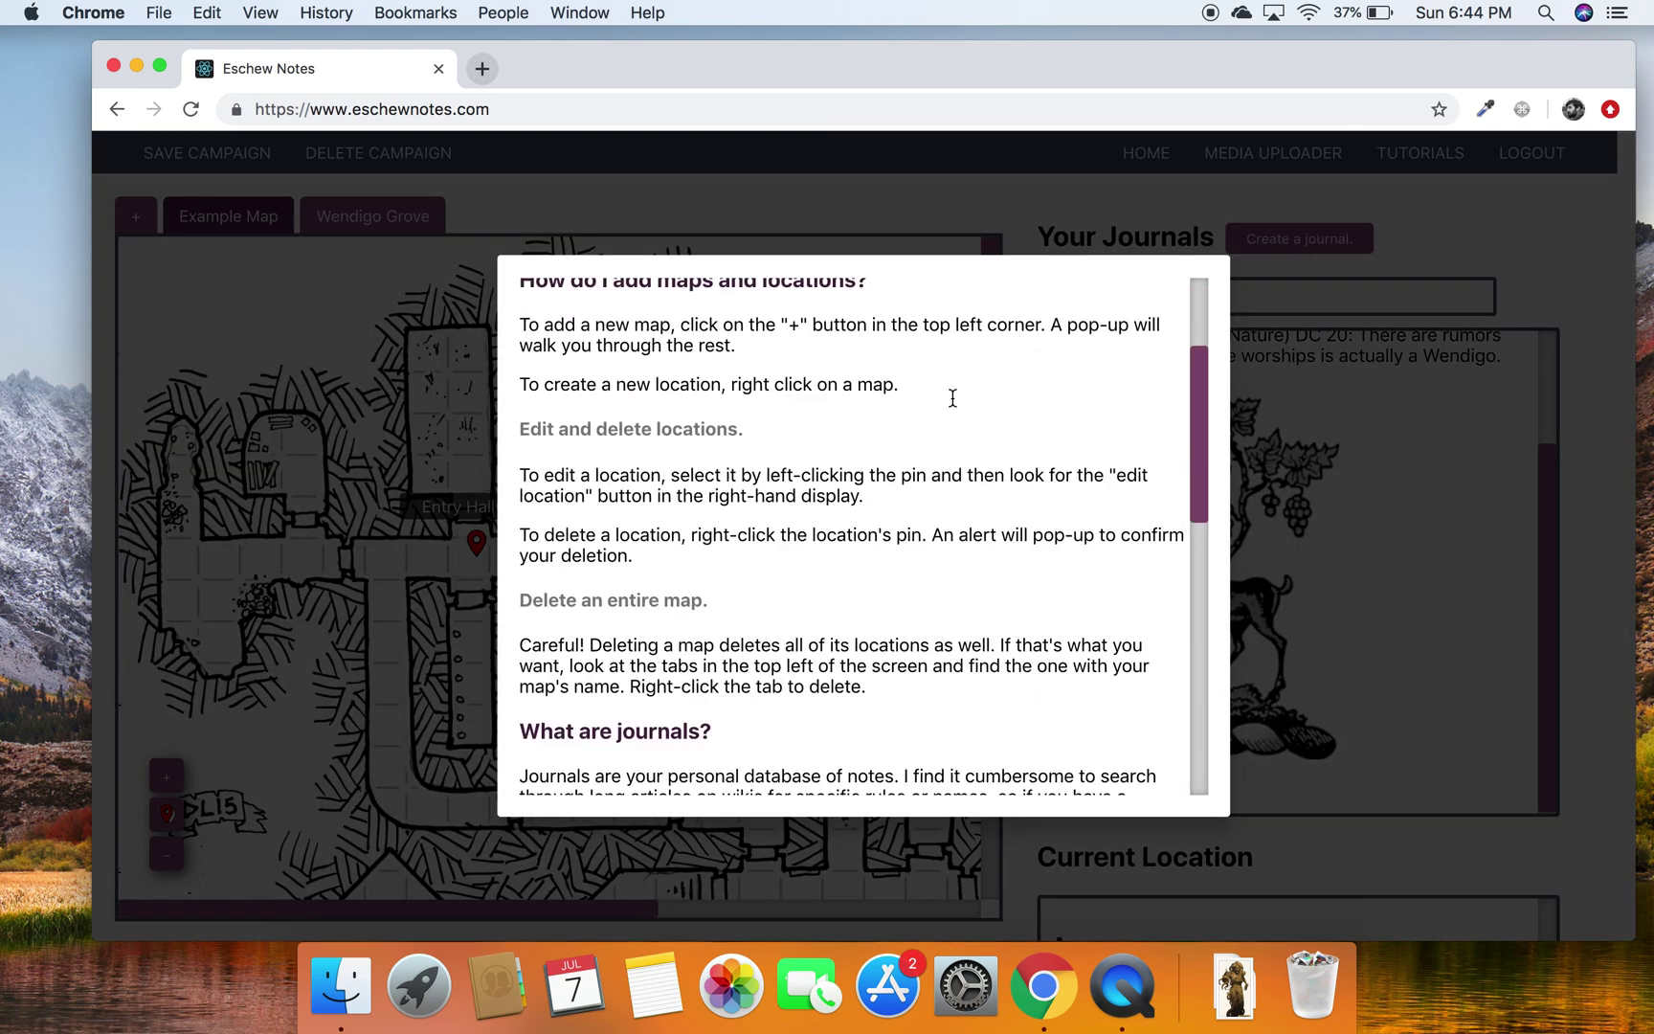
pyautogui.scroll(-5, 953, 398)
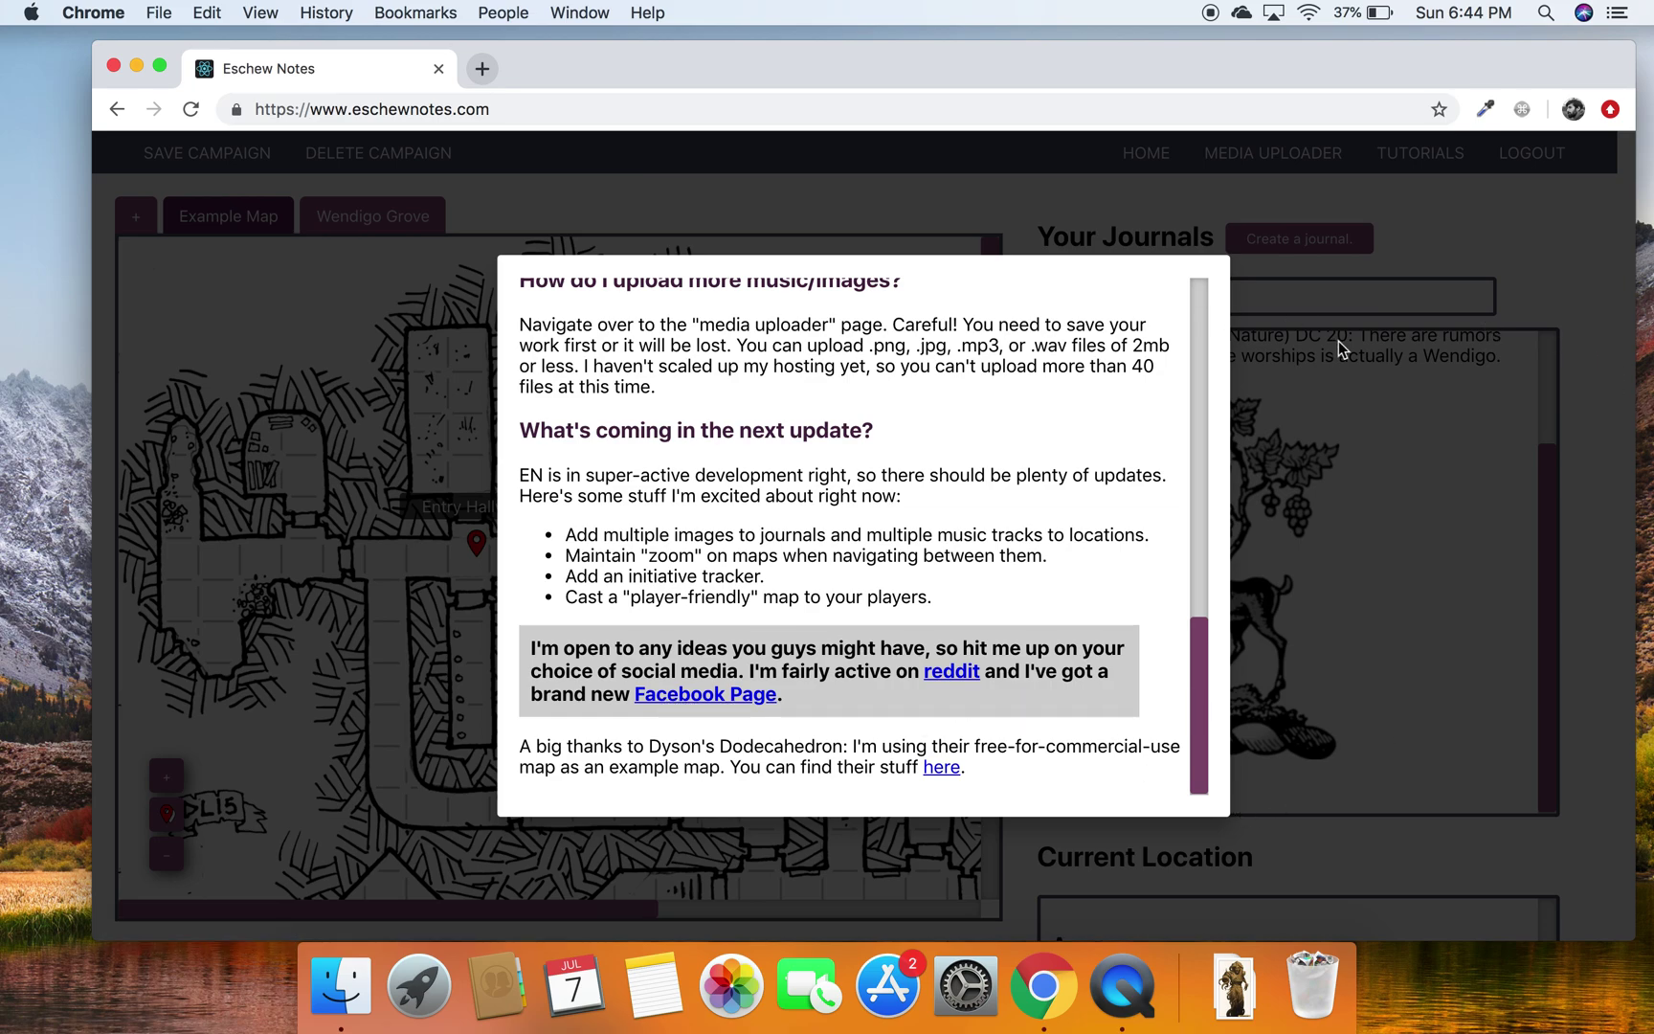
pyautogui.click(1500, 252)
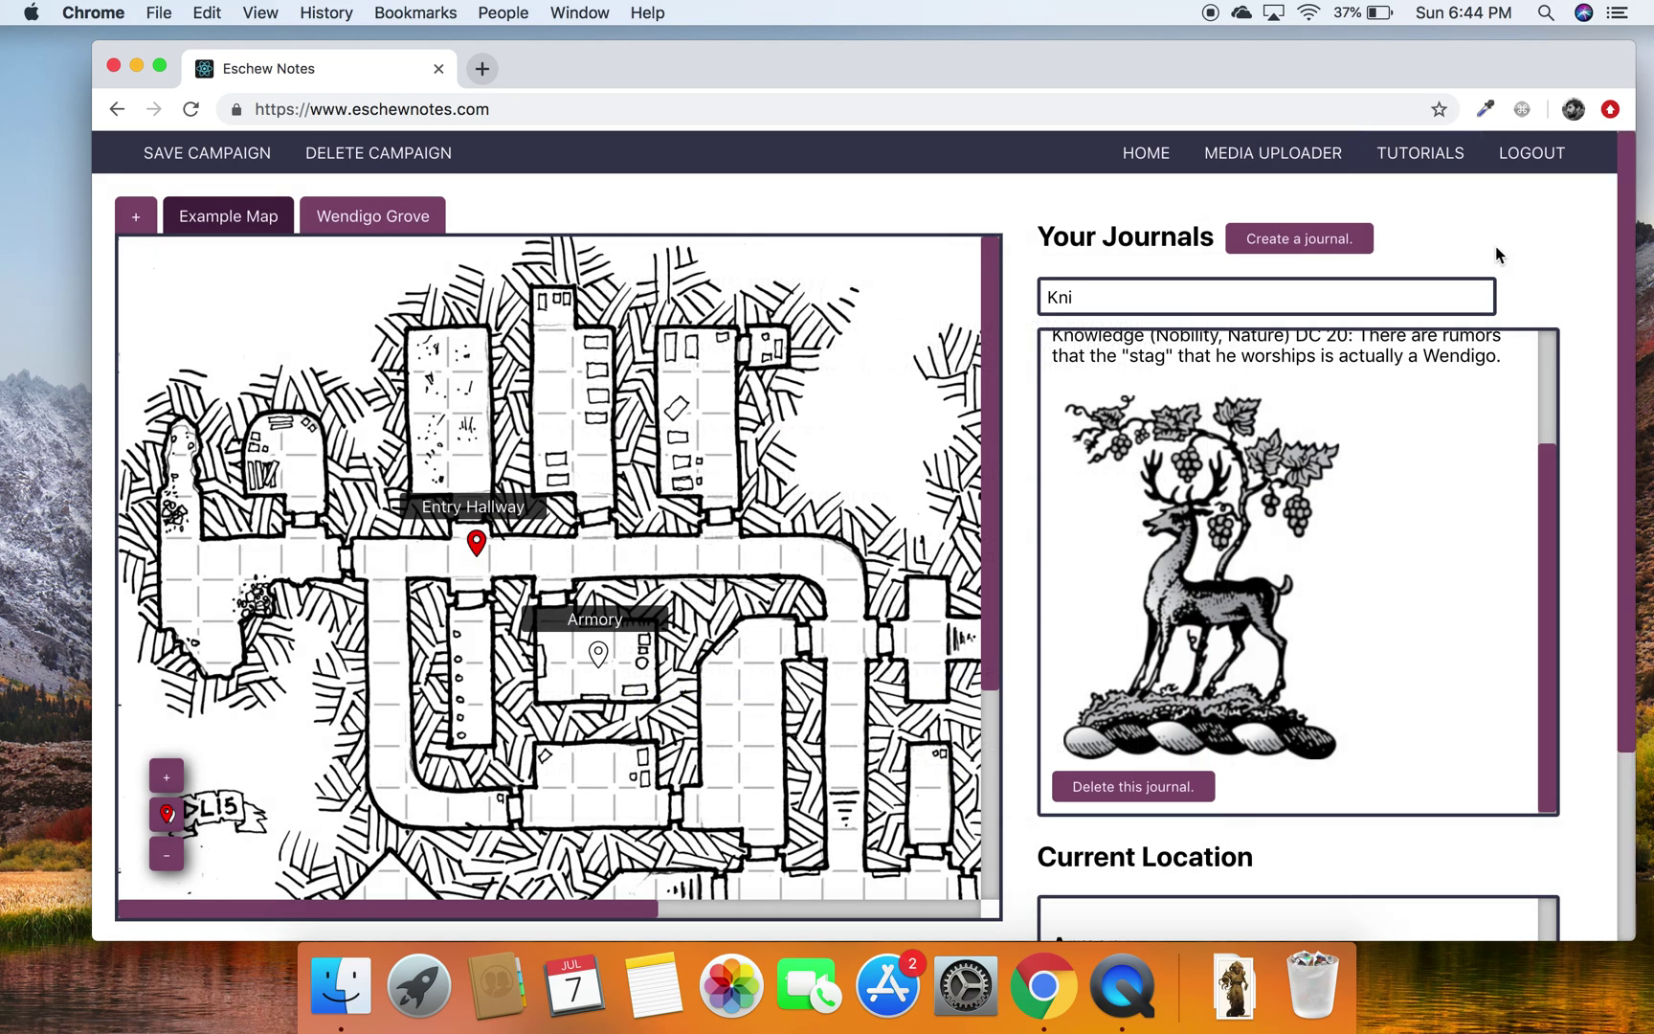